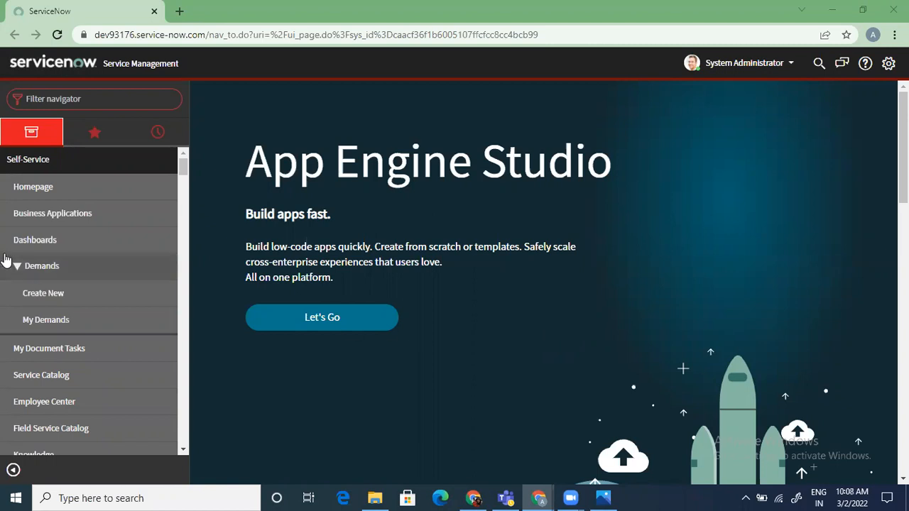
- Filter the navigator for "incident" and open incident INC0000057 from the list of all incidents
left_click(131, 96)
type("i")
key("BackSpace")
type("inc")
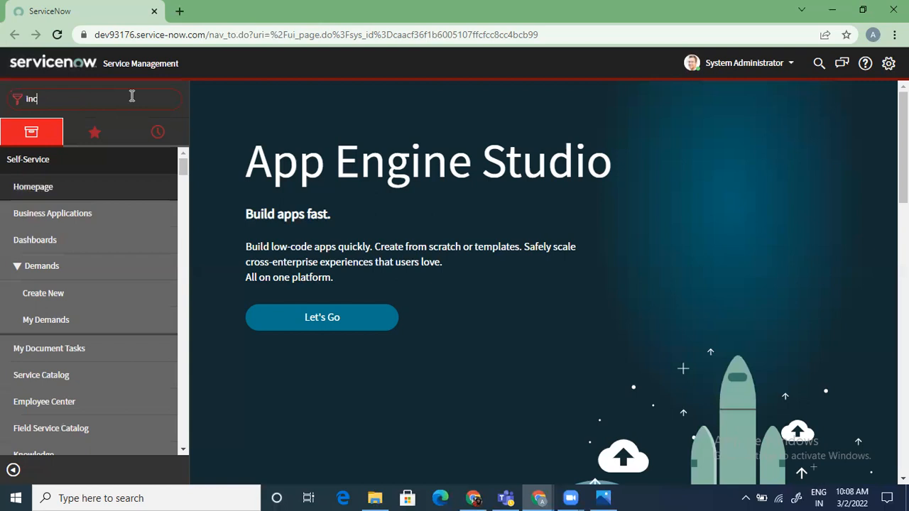
type("ident")
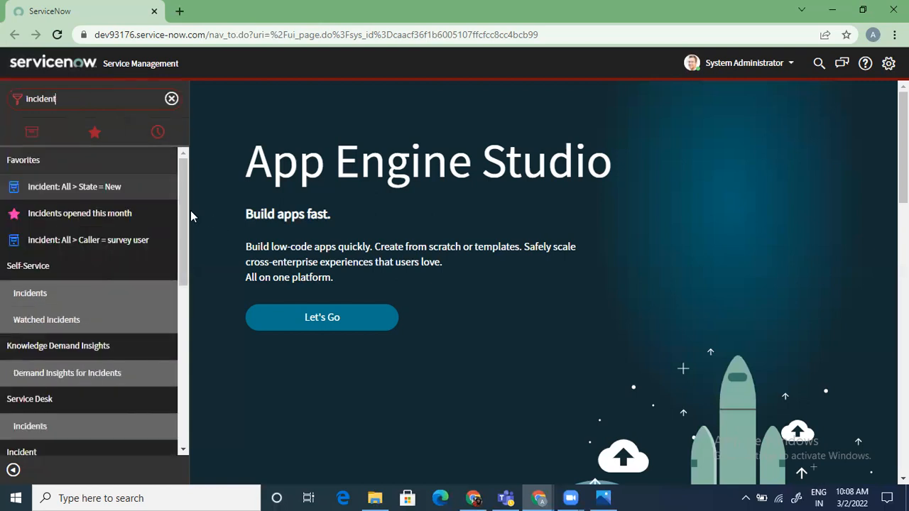
left_click_drag(189, 216, 188, 313)
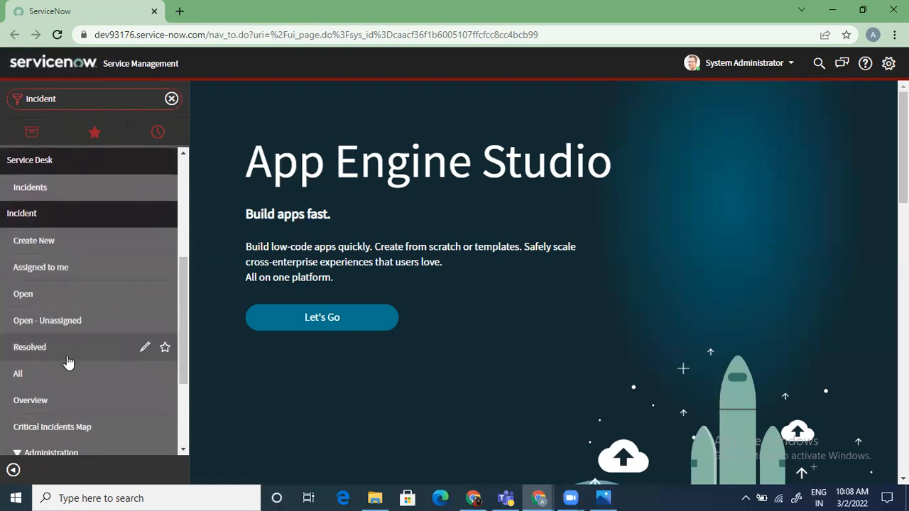
left_click(57, 373)
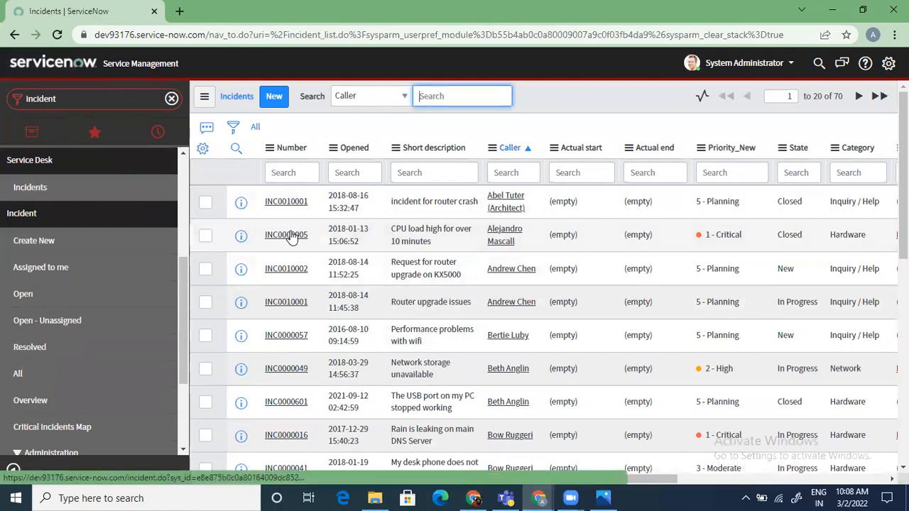
left_click(286, 337)
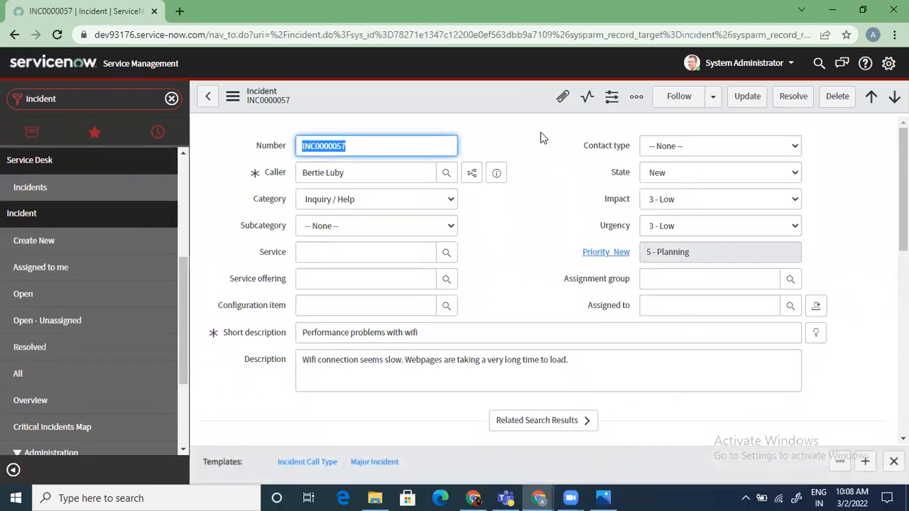
- Examine the additional actions available for the incident record, such as saving or copying it
right_click(478, 95)
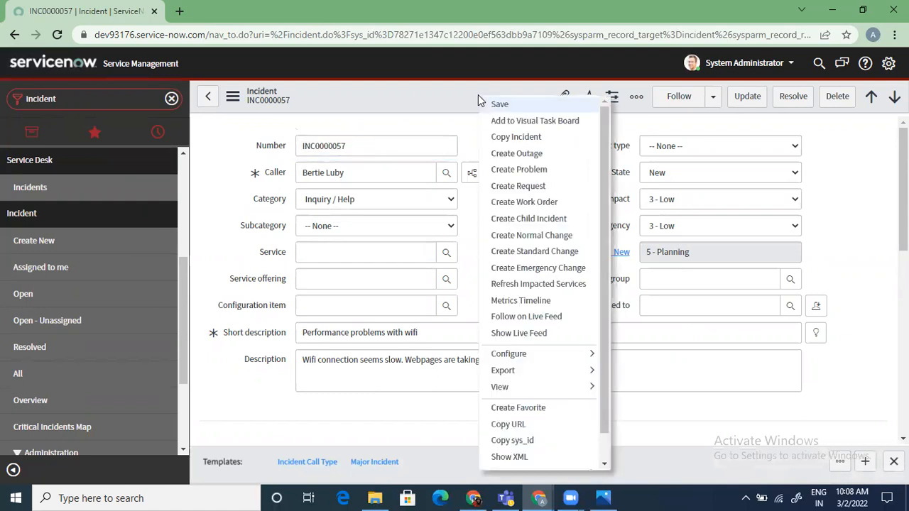
left_click_drag(605, 270, 604, 207)
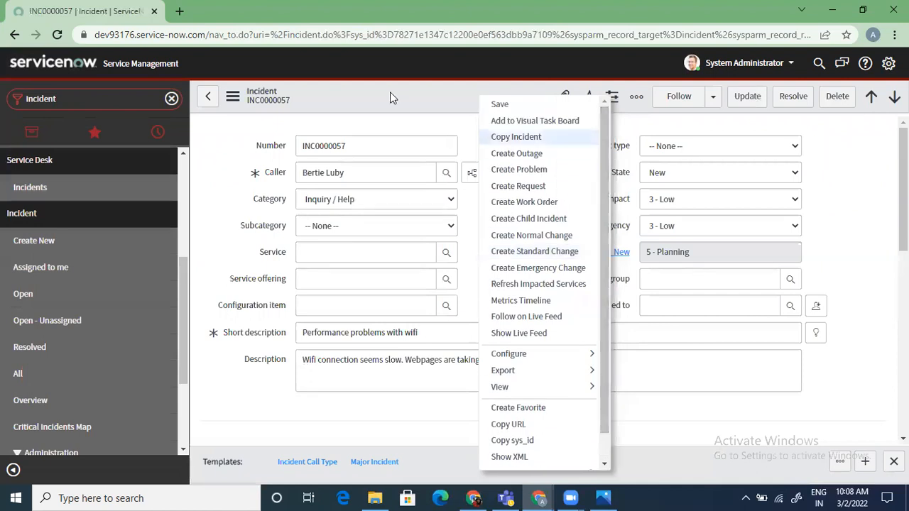
left_click_drag(368, 90, 233, 98)
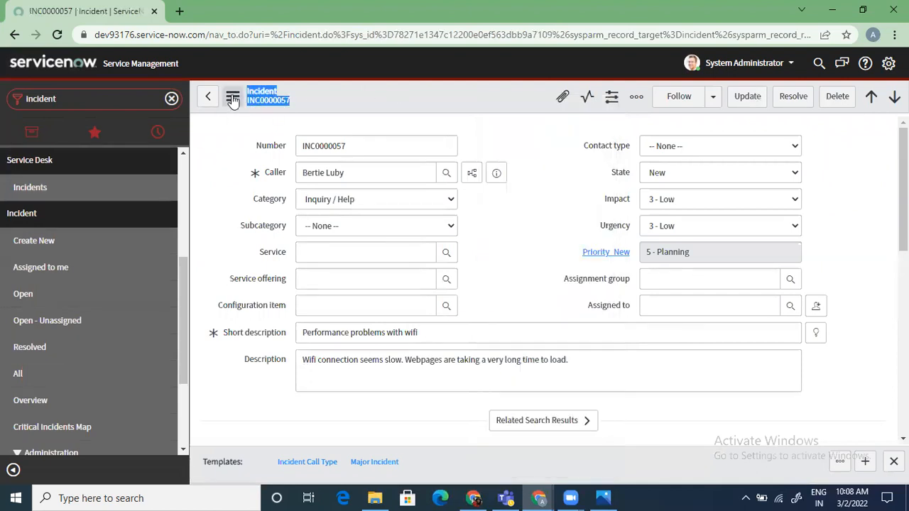
left_click(233, 99)
left_click(387, 351)
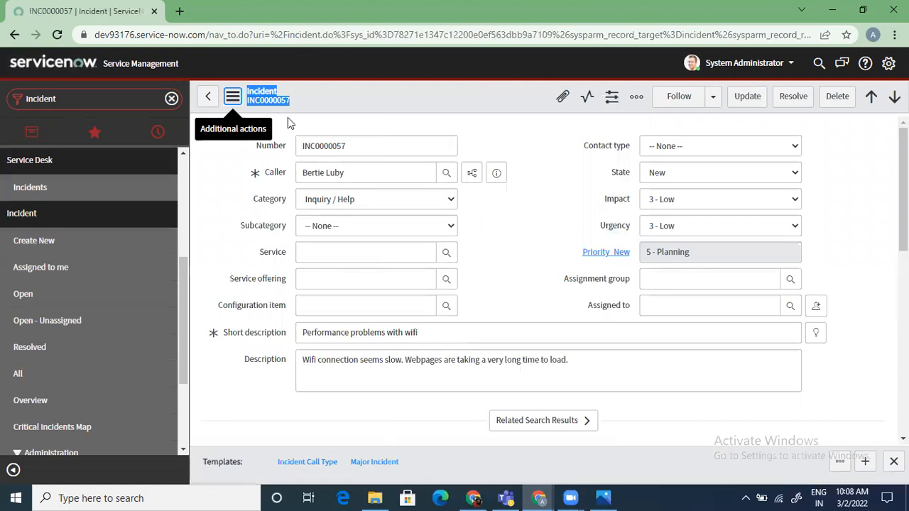
left_click(385, 101)
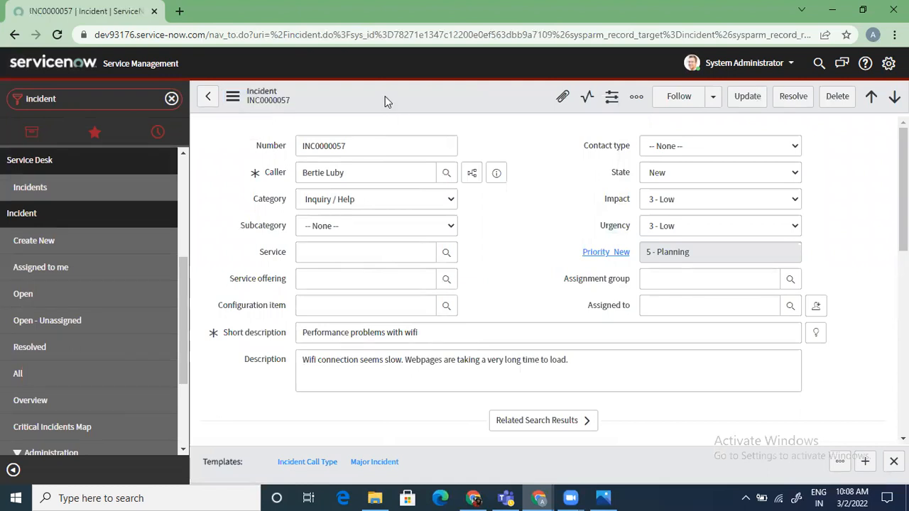
- Set the incident's subcategory to Antivirus and save the record while staying on its form
left_click(377, 227)
left_click(367, 260)
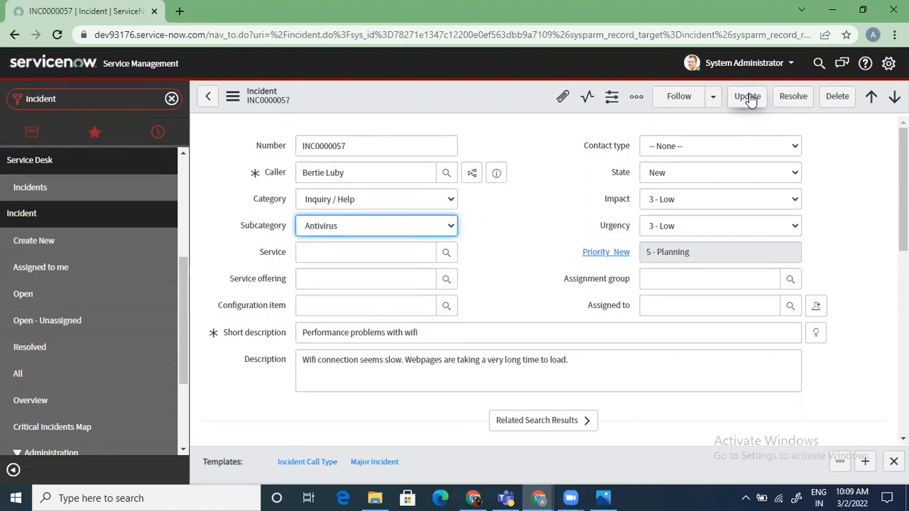
right_click(469, 88)
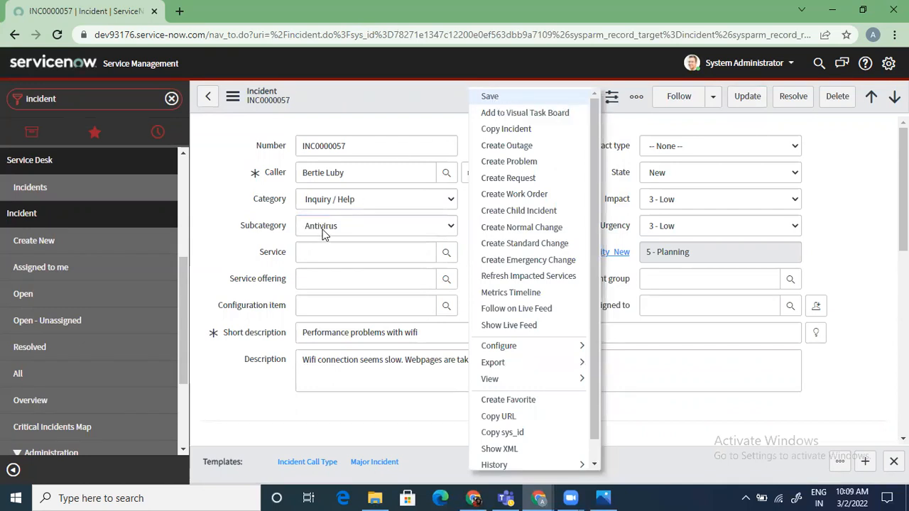
left_click(496, 102)
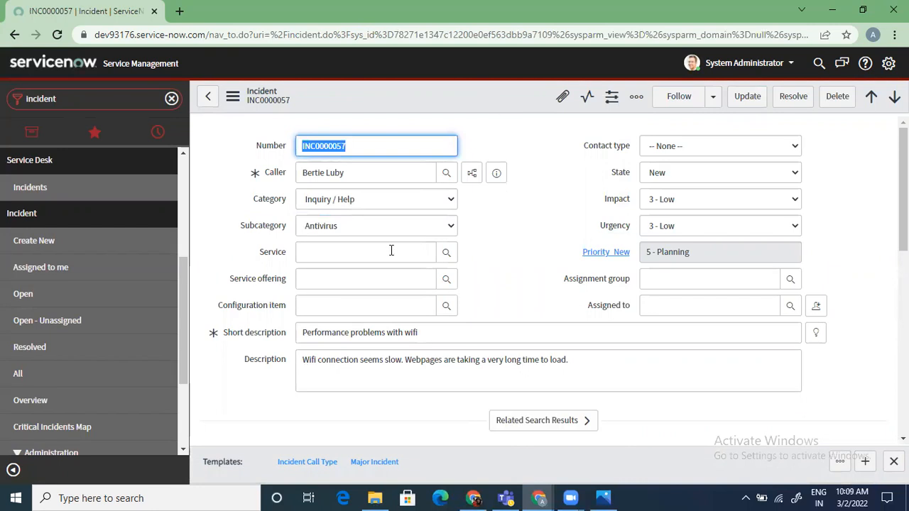
- Set the assignment group to ACME Support, then update the incident and return to the list
left_click(791, 279)
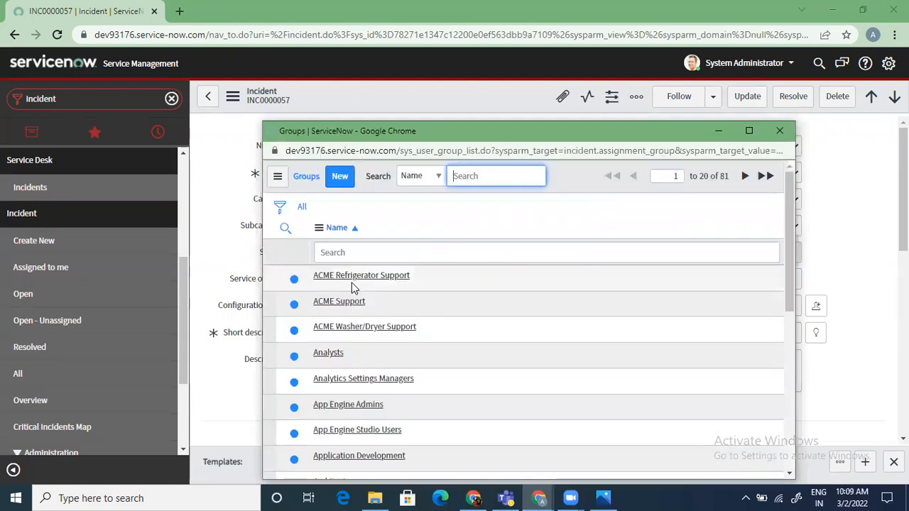
left_click(345, 303)
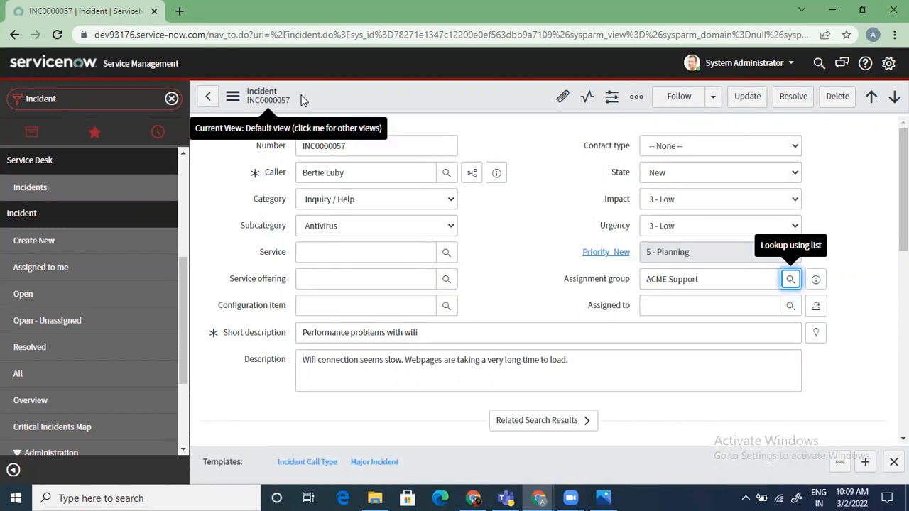
double_click(359, 146)
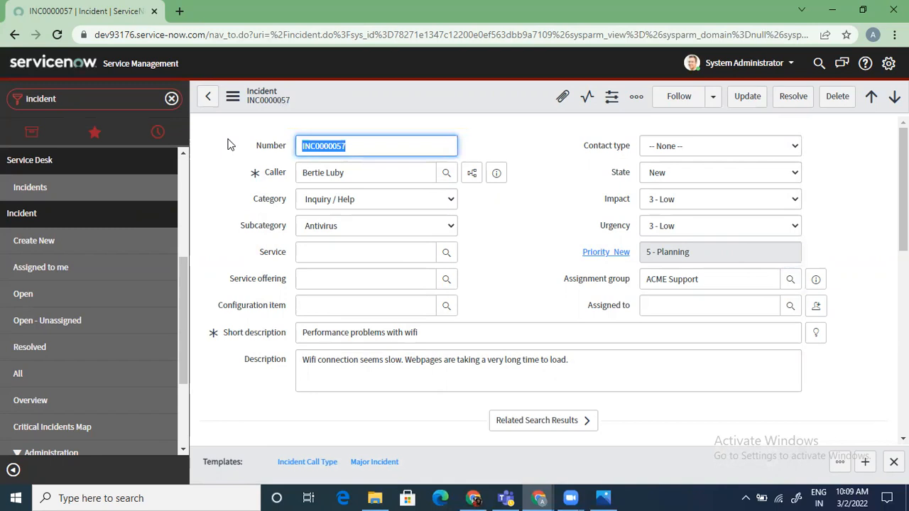
left_click(748, 99)
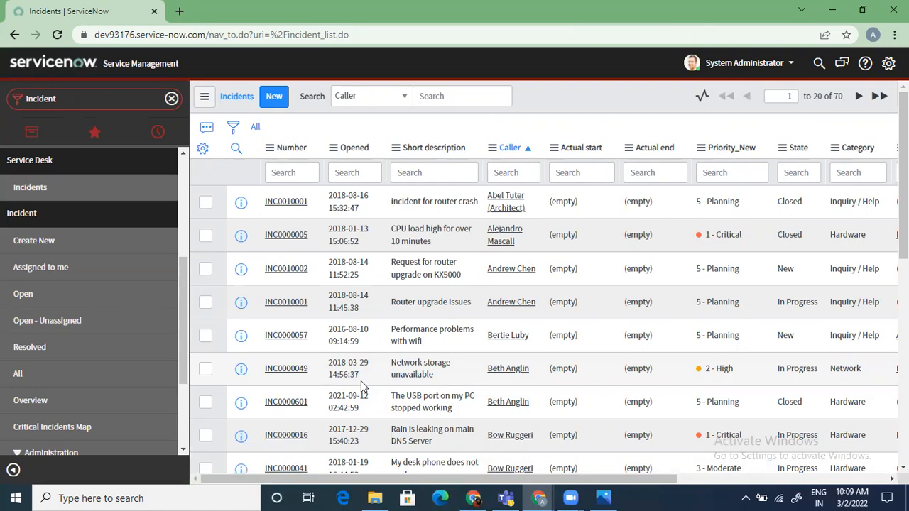
- Search the incident list's numbers for INC0000057 and open the matching record
left_click(284, 172)
type("INC0000057")
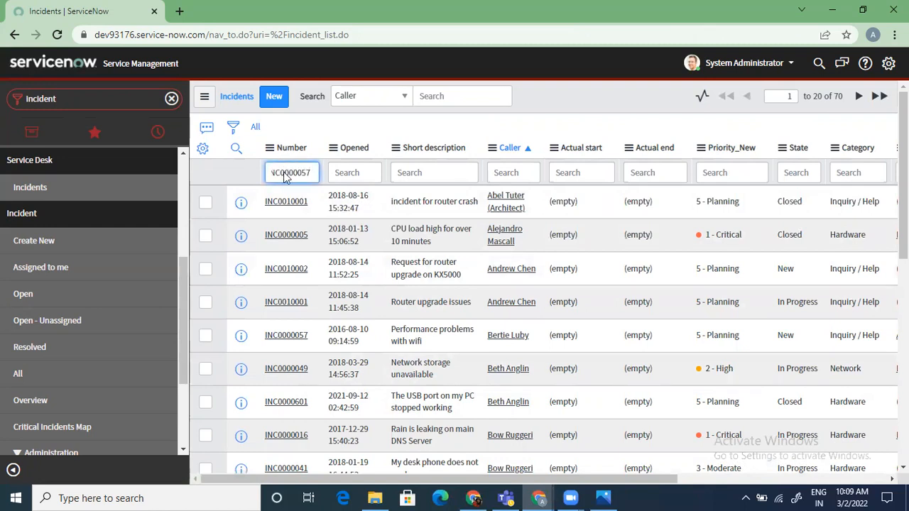
key("Return")
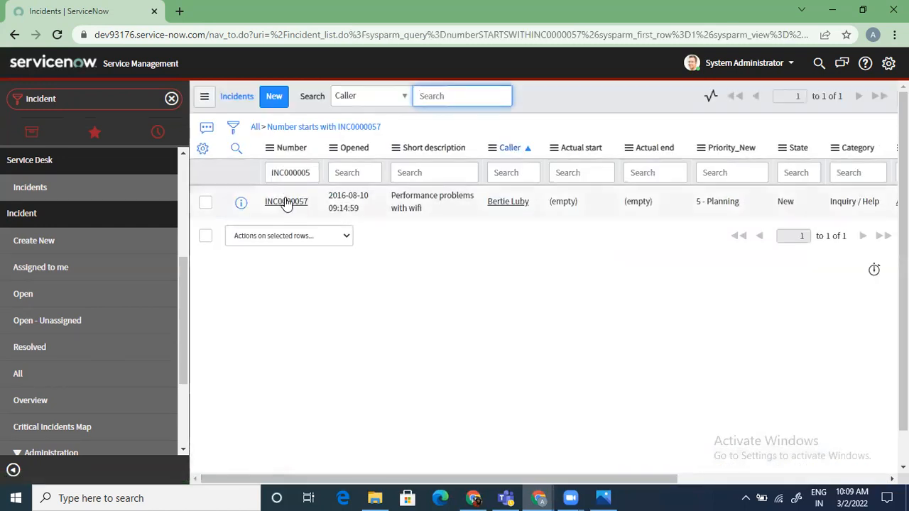
left_click(286, 203)
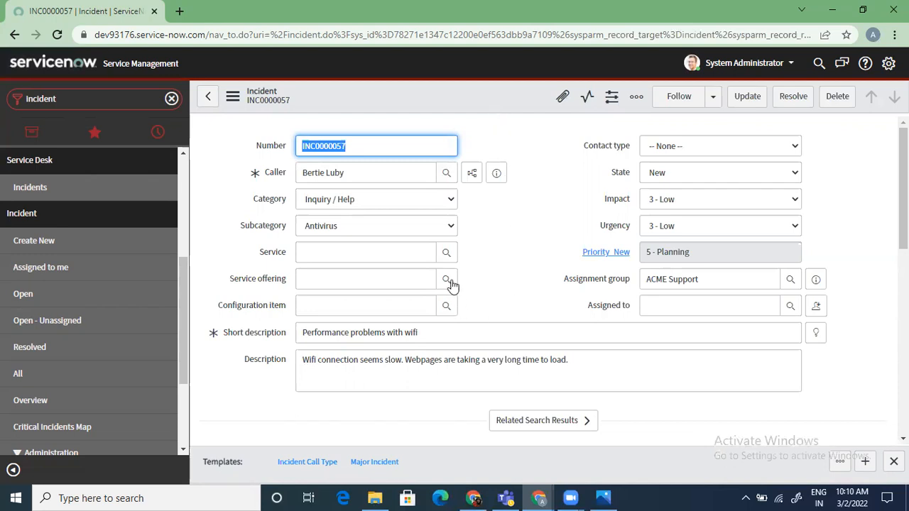
- Set the incident's service to SAP Materials Management and update the record
left_click(447, 252)
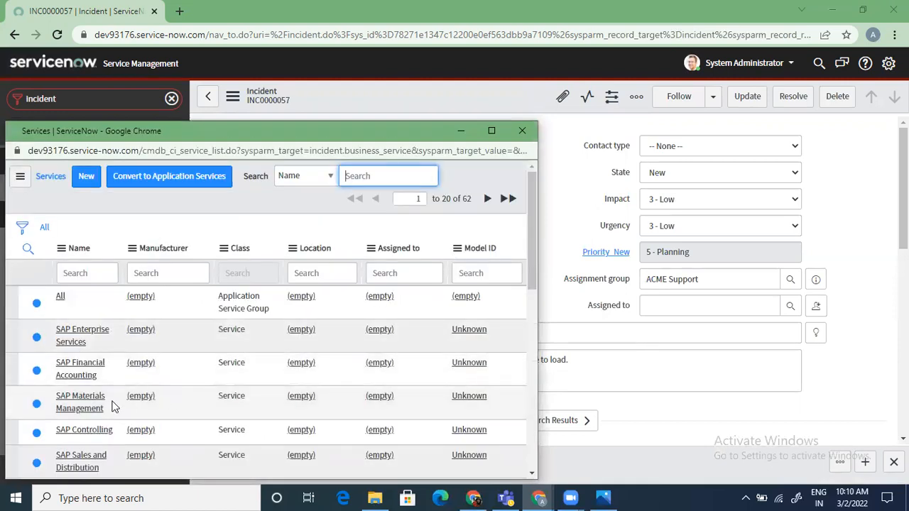
left_click(80, 402)
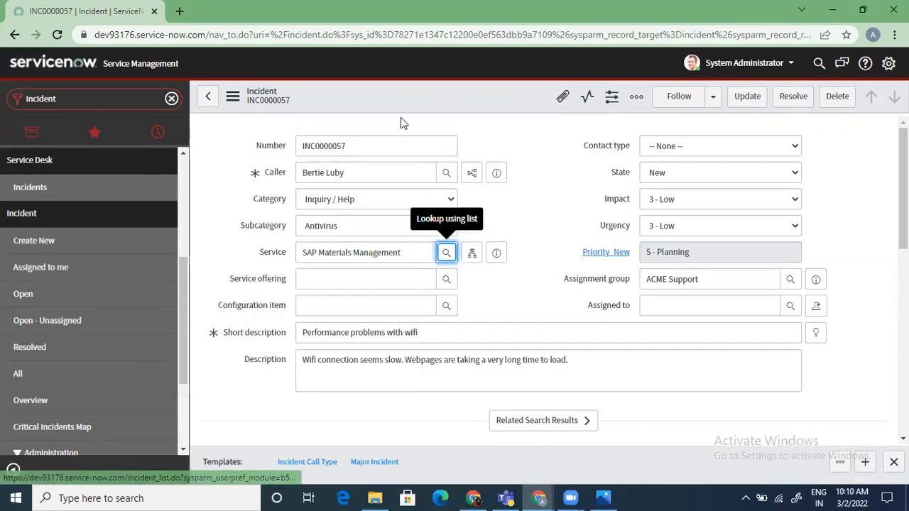
right_click(418, 97)
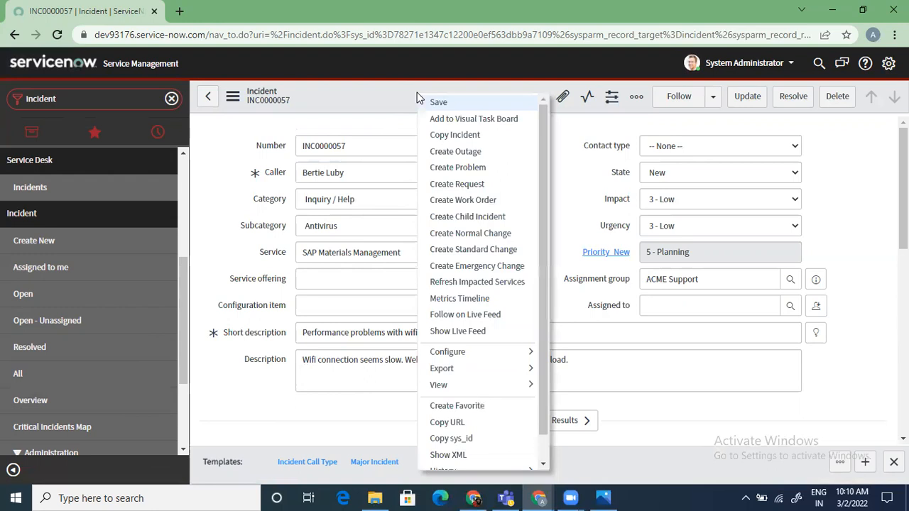
mouse_move(546, 205)
left_mouse_down()
mouse_move(548, 284)
mouse_move(534, 199)
left_mouse_up()
left_click(559, 200)
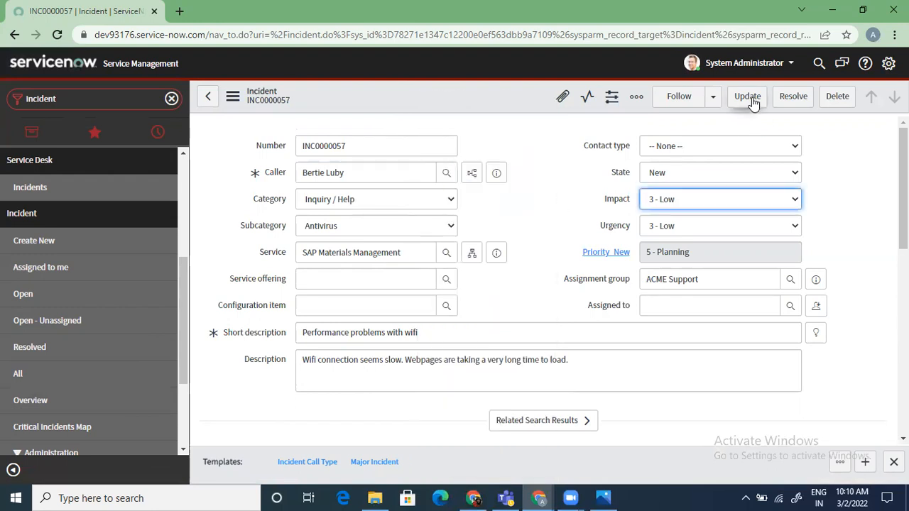
left_click(750, 97)
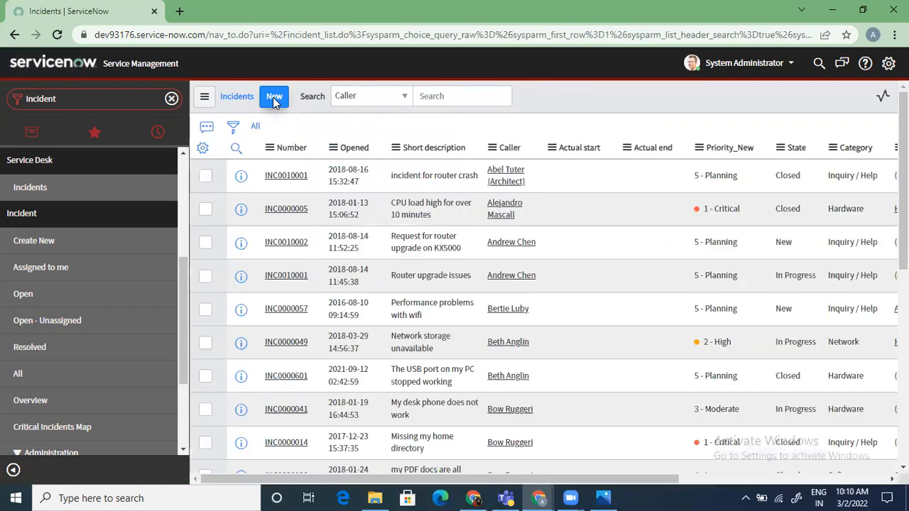
- Start a new incident record and fill in the caller with the suggested matching user
left_click(275, 103)
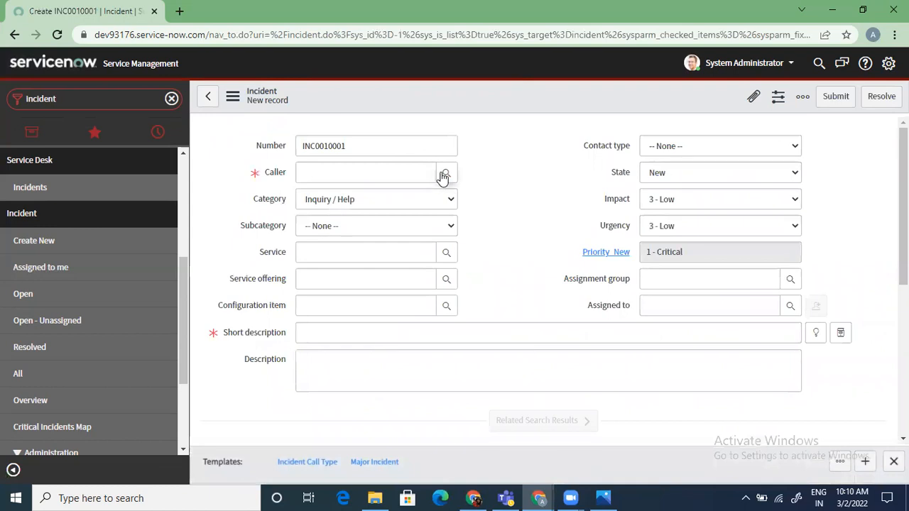
left_click(390, 175)
type("Beth")
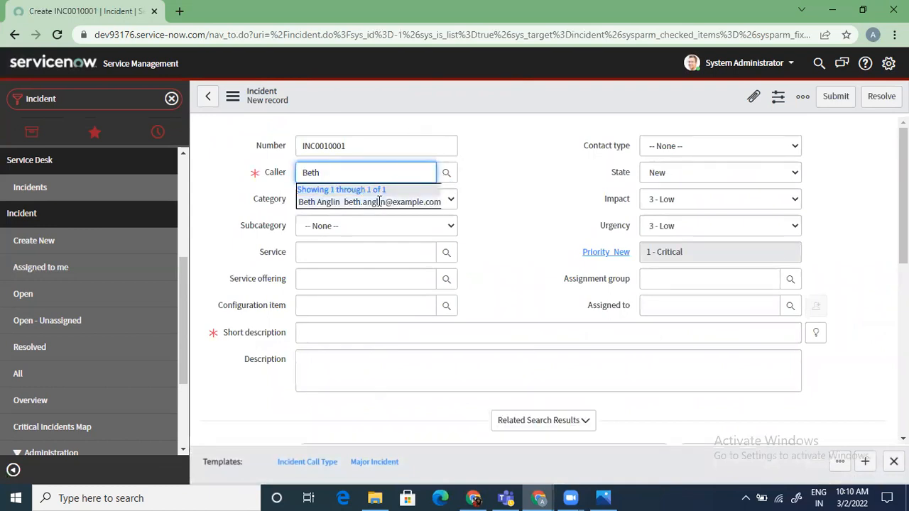
left_click(379, 202)
- Enter the short description "Test record for create" and submit the new incident
left_click(353, 333)
type("Test reco")
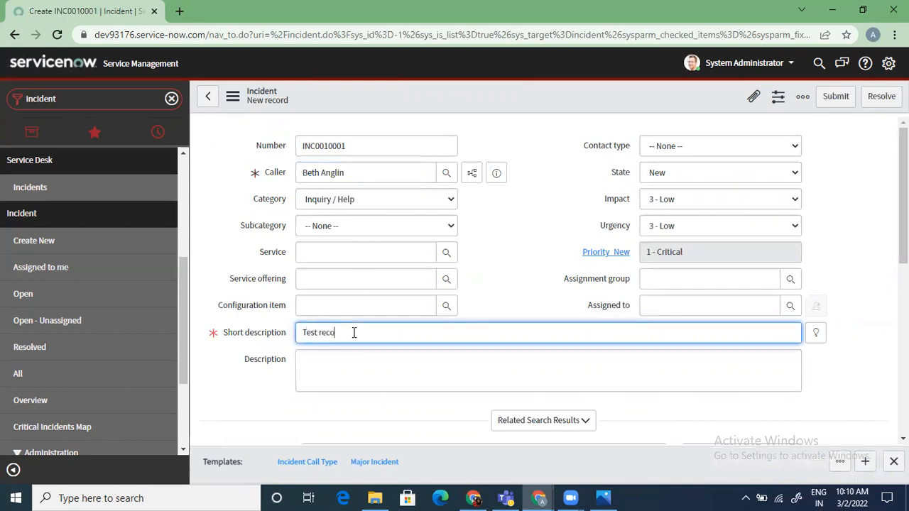
type("rd for create")
right_click(605, 101)
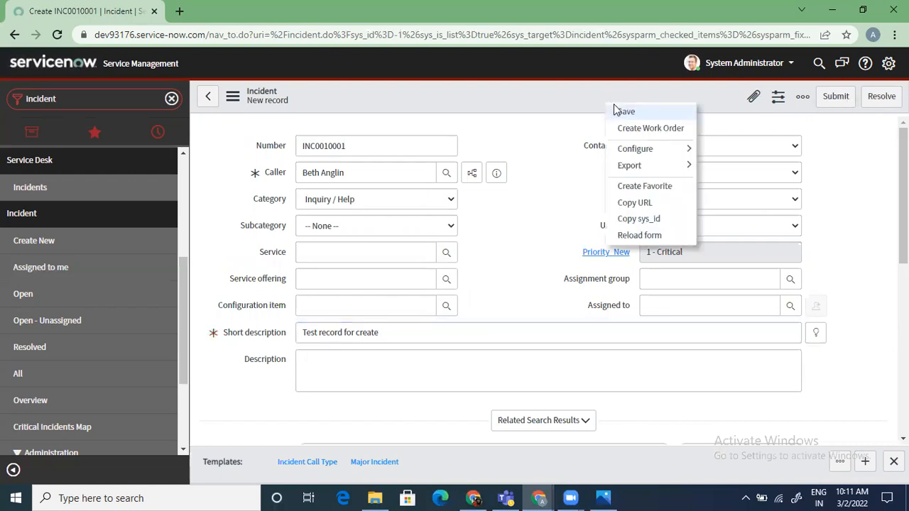
left_click(541, 147)
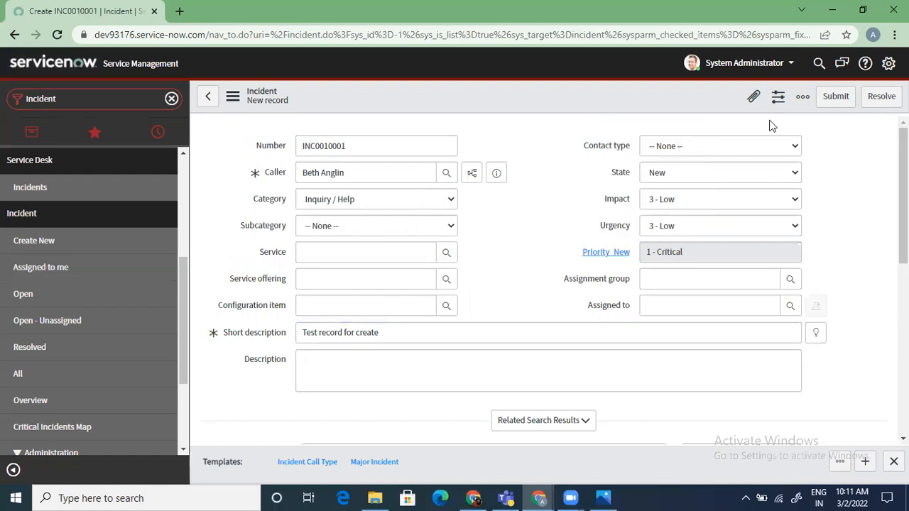
left_click(836, 100)
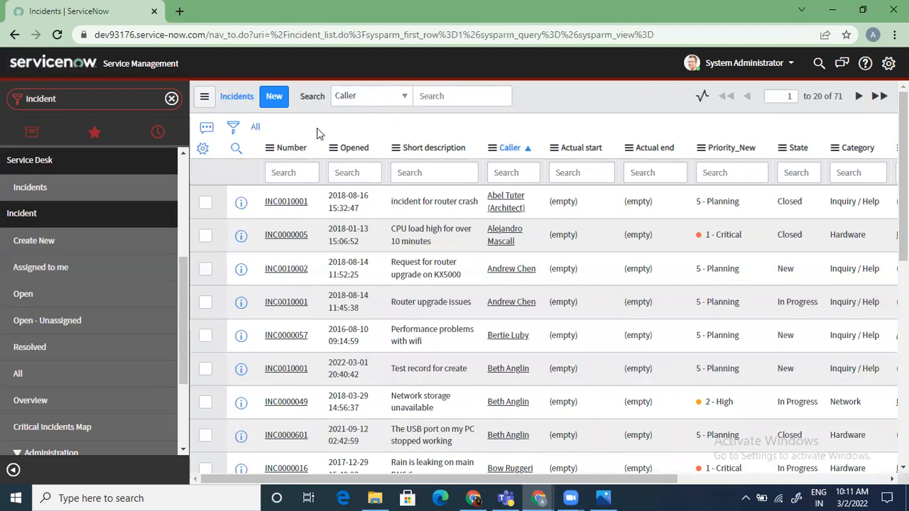
- Filter the incident list to records created on Today and open the "Test record for create" incident
left_click(235, 133)
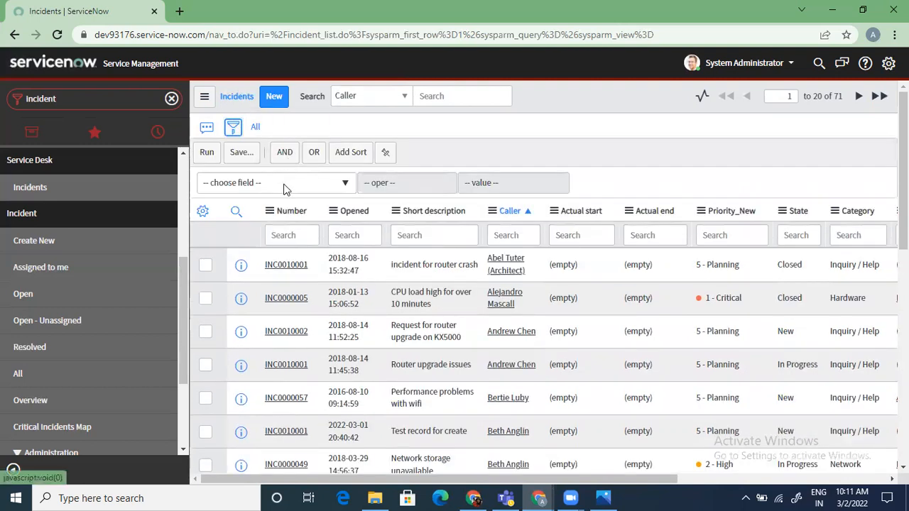
left_click(285, 186)
type("cre")
left_click(259, 235)
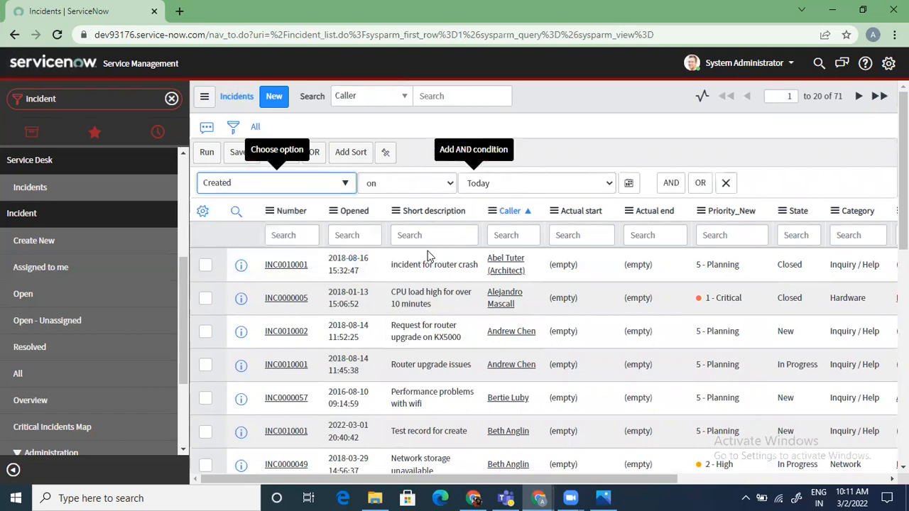
left_click(206, 152)
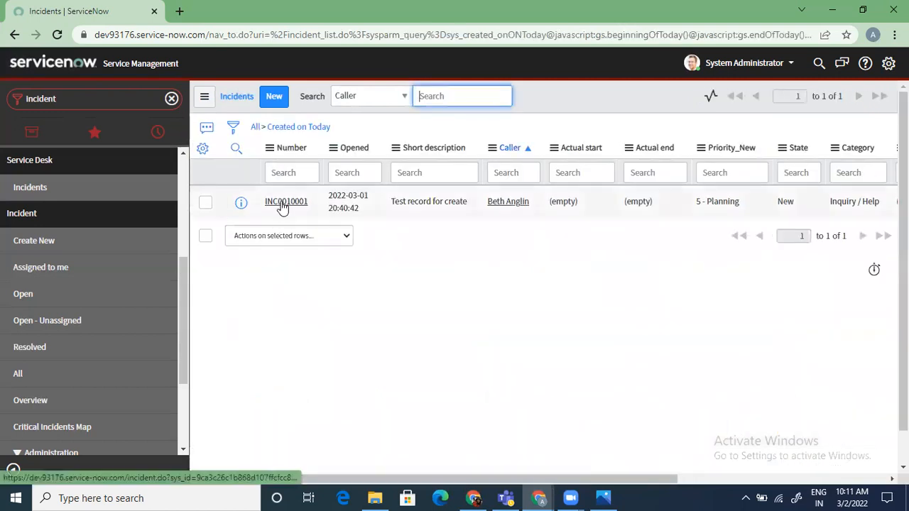
left_click(282, 202)
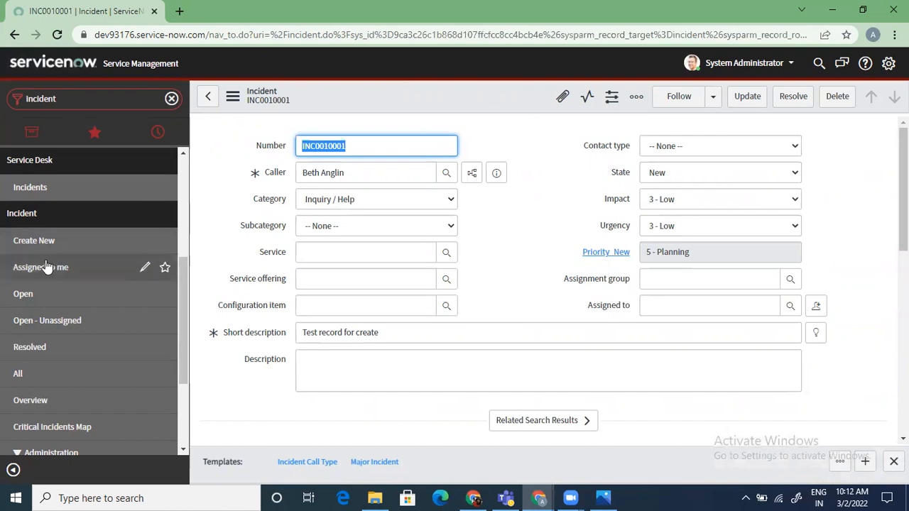
- Start a new incident record and set its caller to the second user in the user lookup list
left_click(88, 241)
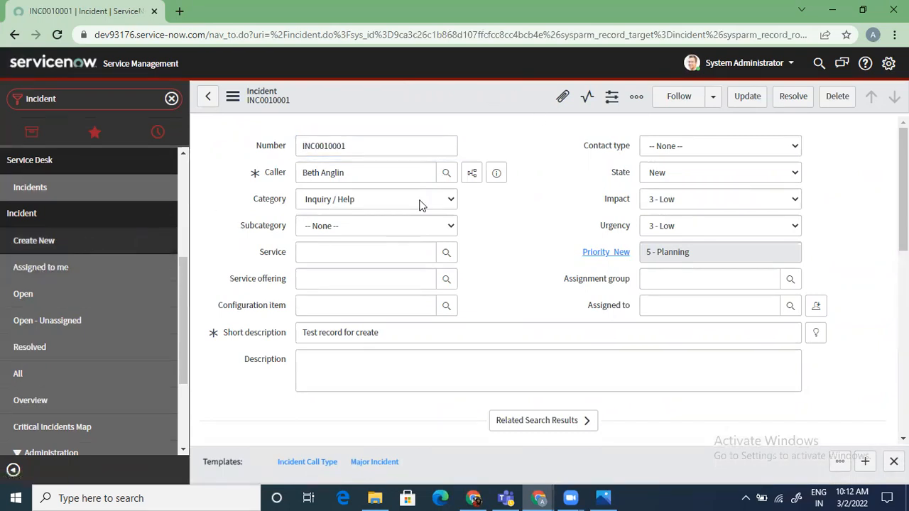
left_click(232, 97)
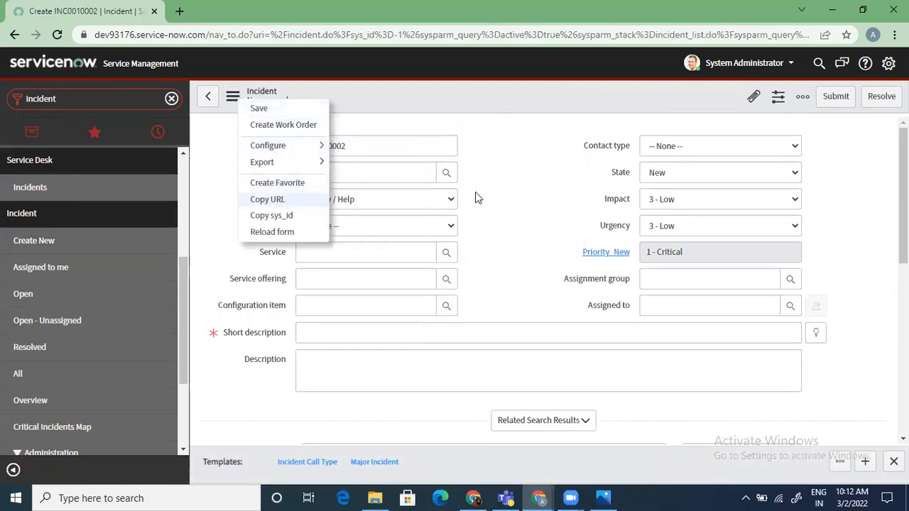
left_click(508, 162)
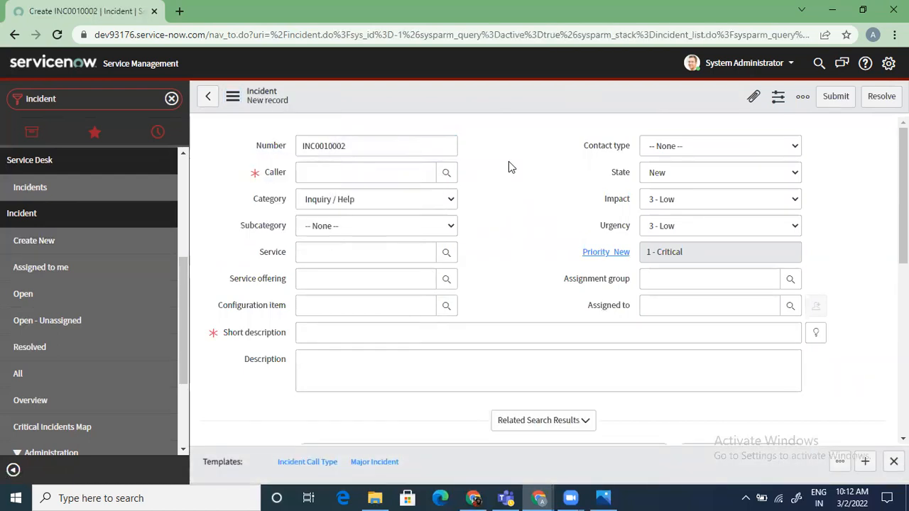
left_click(446, 175)
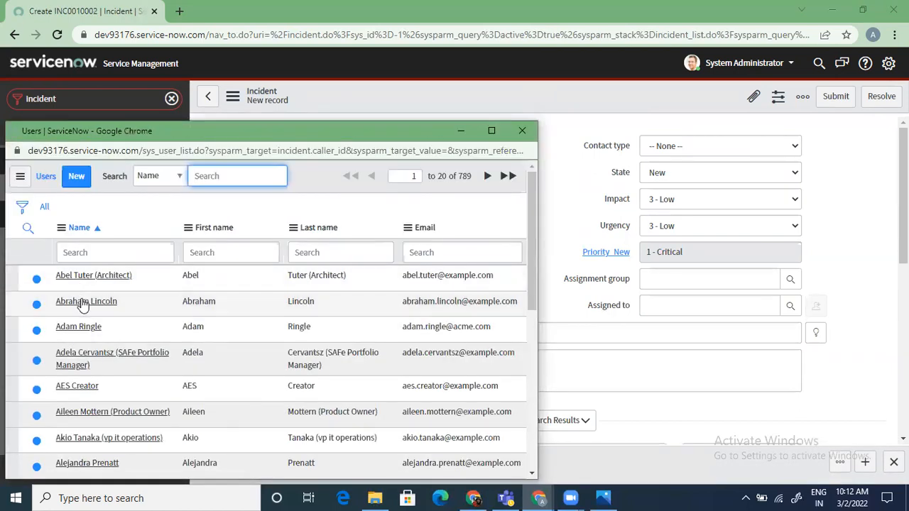
left_click(79, 301)
- Enter the short description "test incident for copy" and save the new incident while remaining on its form
left_click(321, 337)
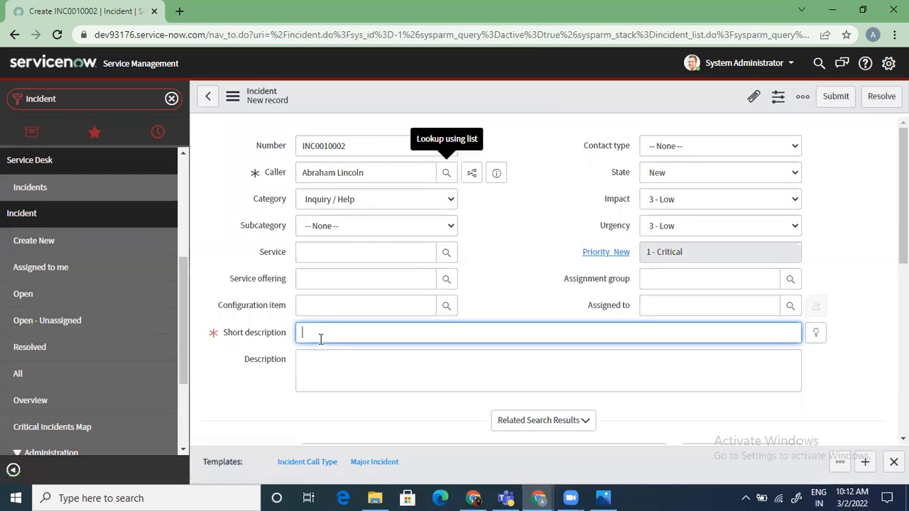
type("test incident for cipy")
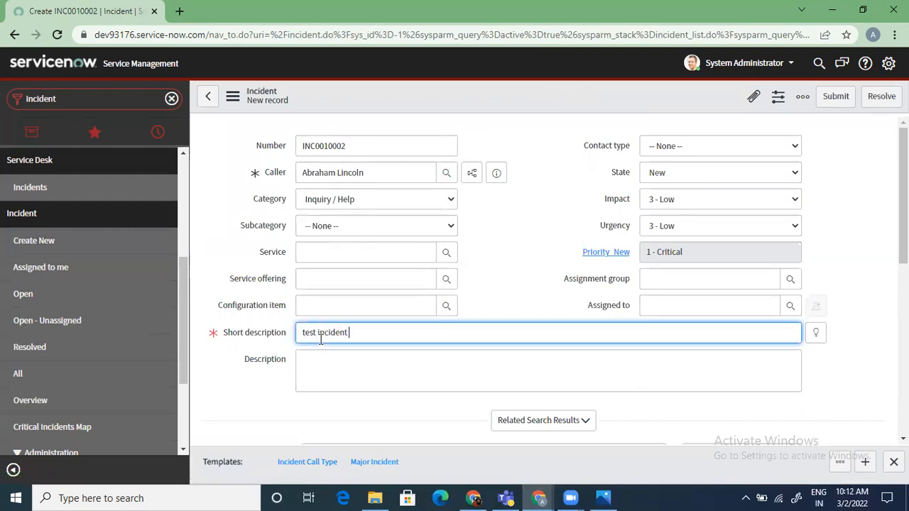
key("BackSpace")
key("BackSpace")
key("BackSpace")
type("opy")
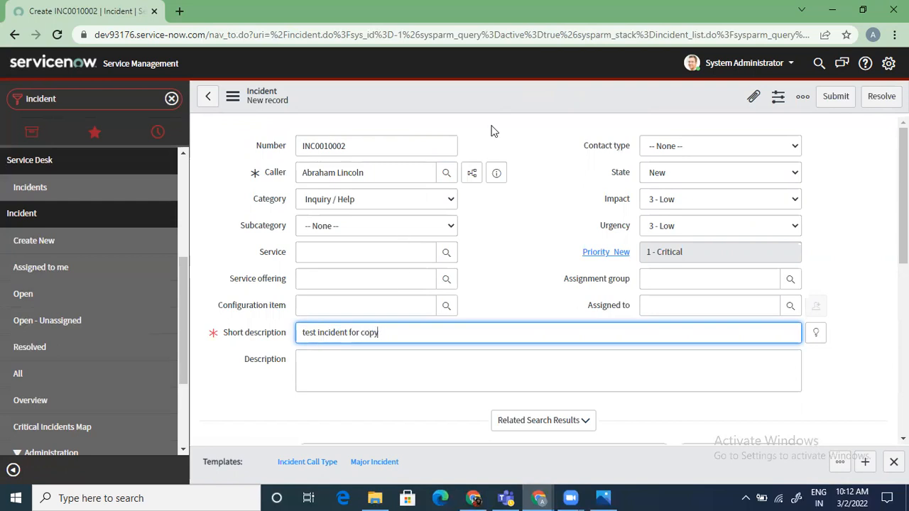
right_click(539, 103)
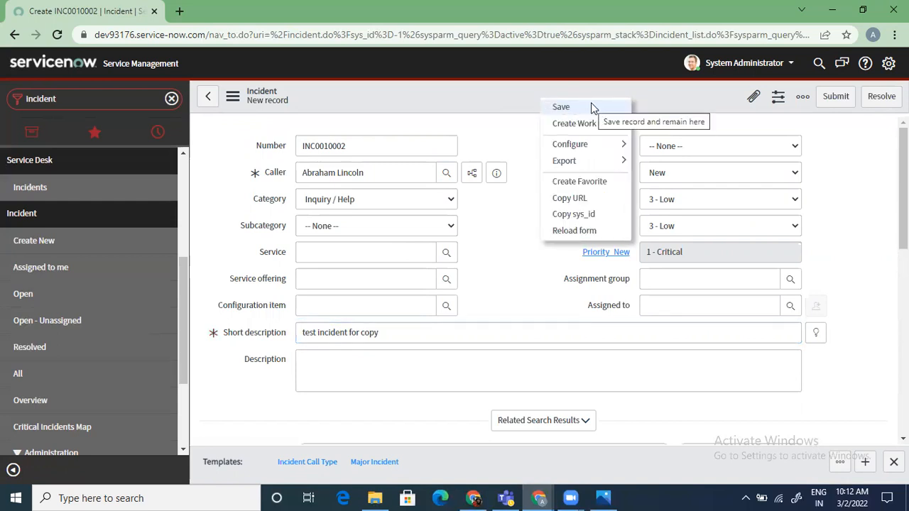
left_click(591, 105)
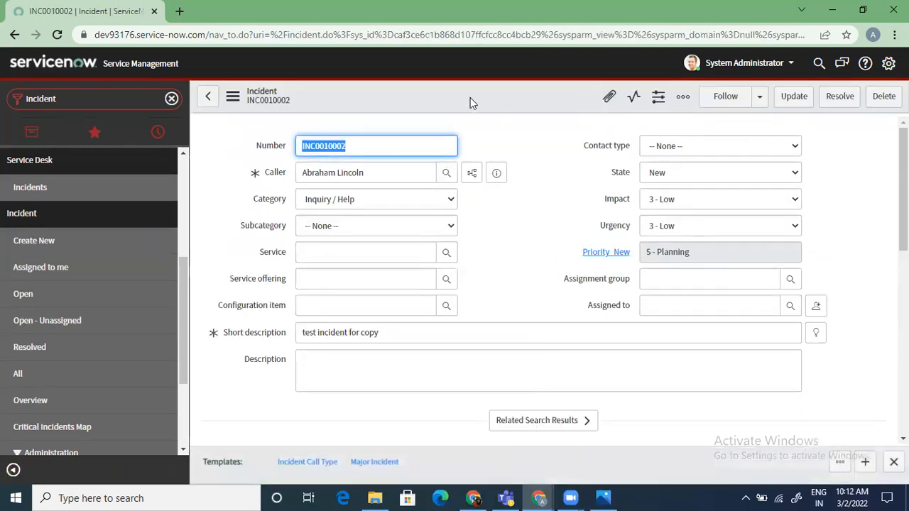
- Copy the "test incident for copy" incident and save the copy with the eighth user in the lookup list as caller
left_click(232, 97)
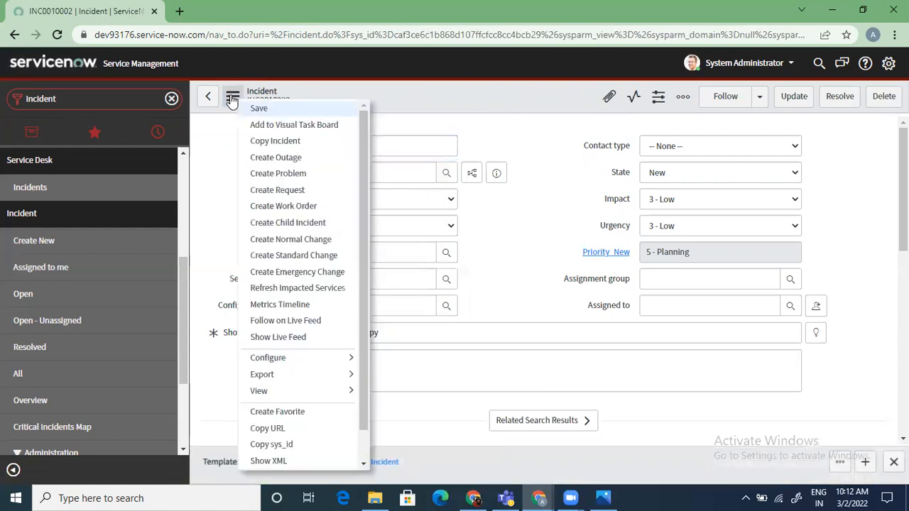
left_click(300, 141)
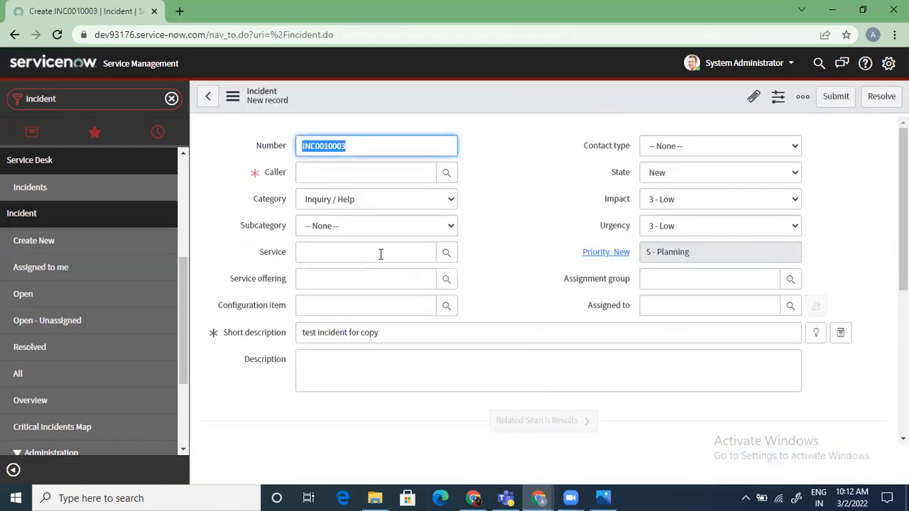
right_click(493, 100)
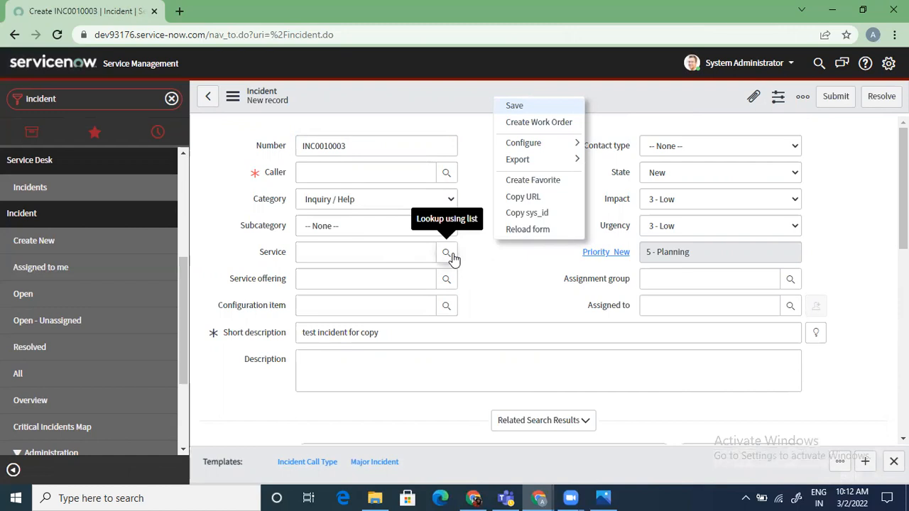
left_click(446, 174)
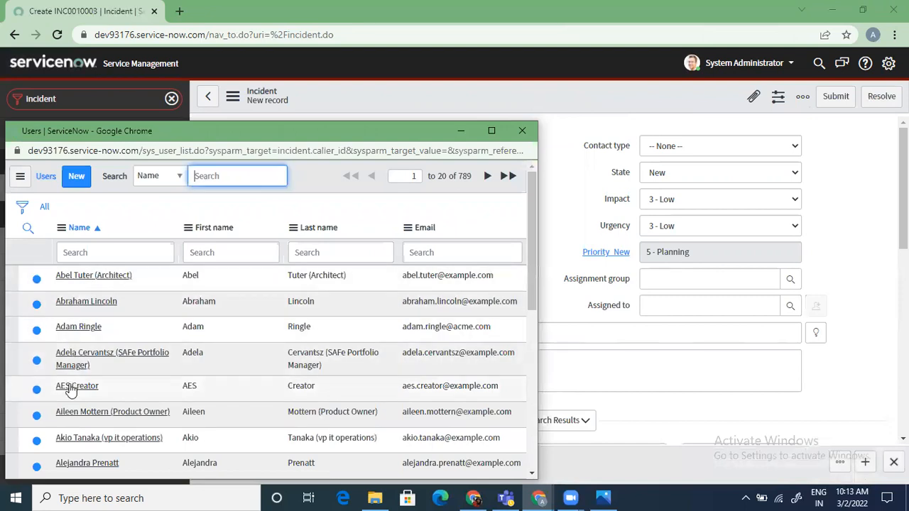
left_click(74, 464)
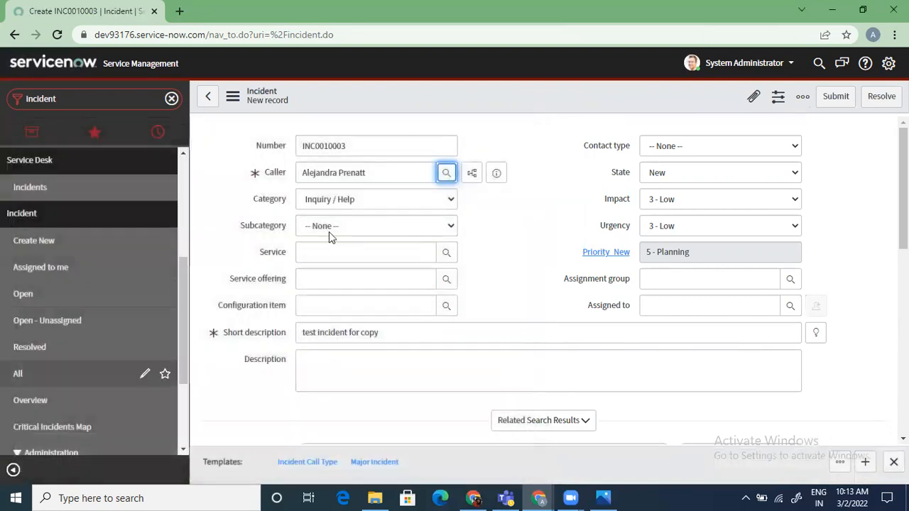
right_click(495, 101)
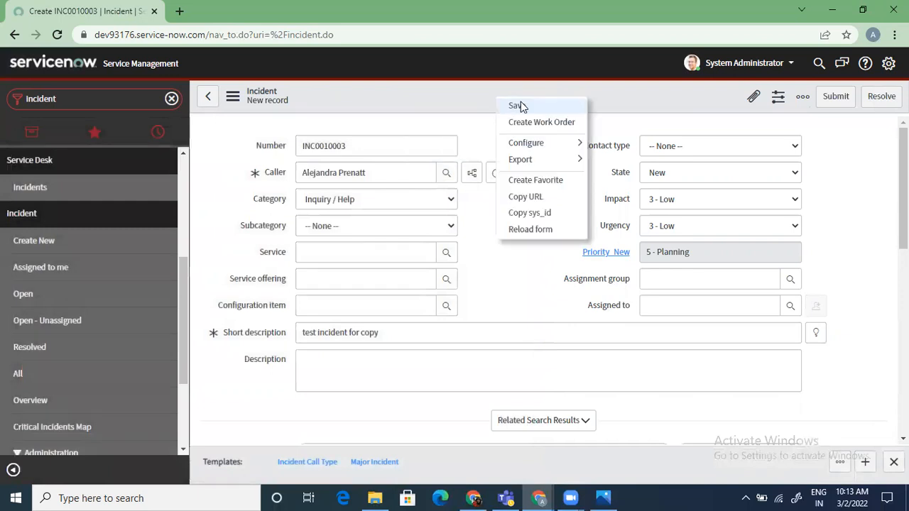
left_click(519, 106)
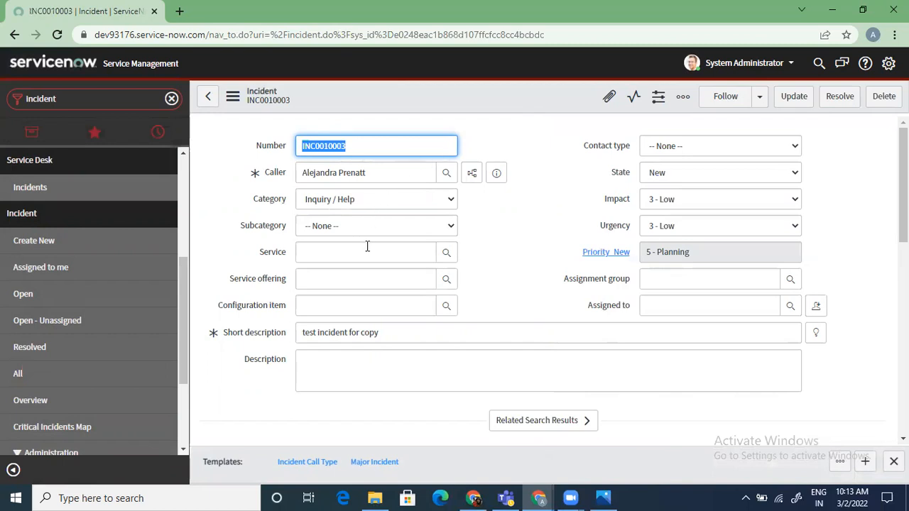
- Open the closed "incident for router crash" record from the list of all incidents and copy it
left_click(173, 103)
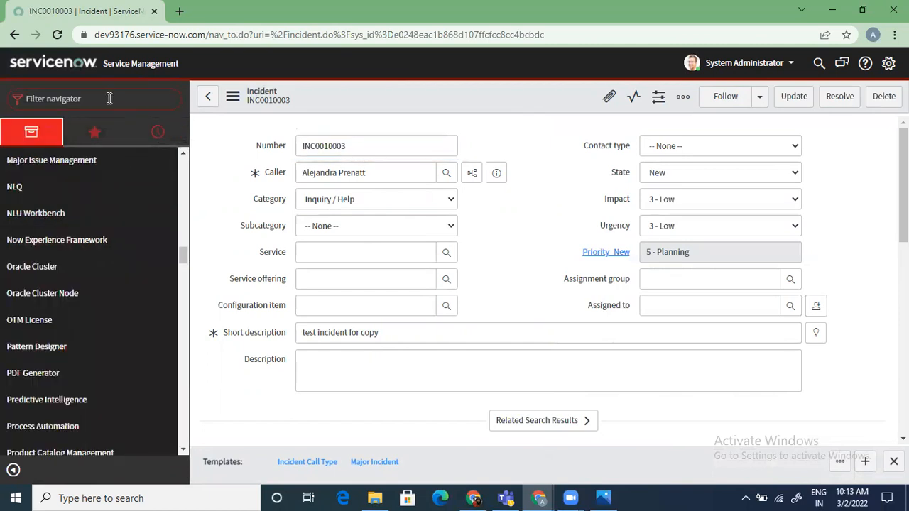
type("incident")
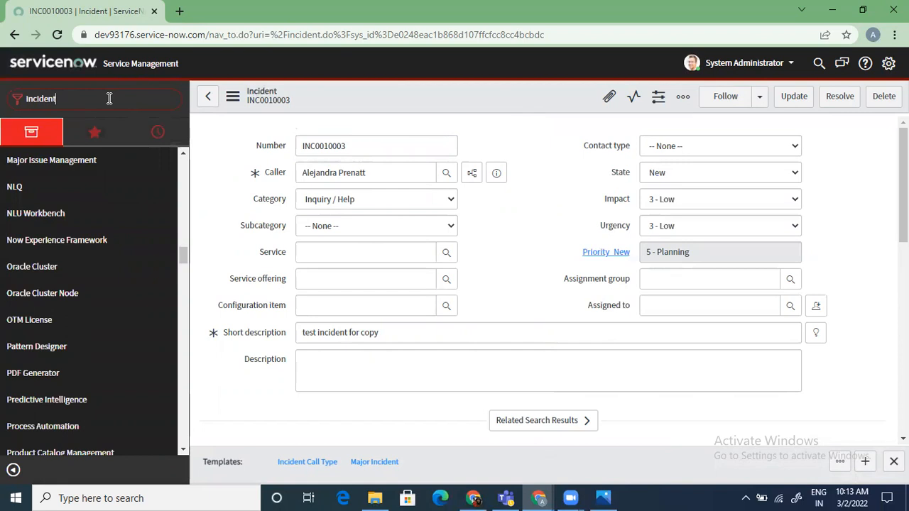
left_click(77, 377)
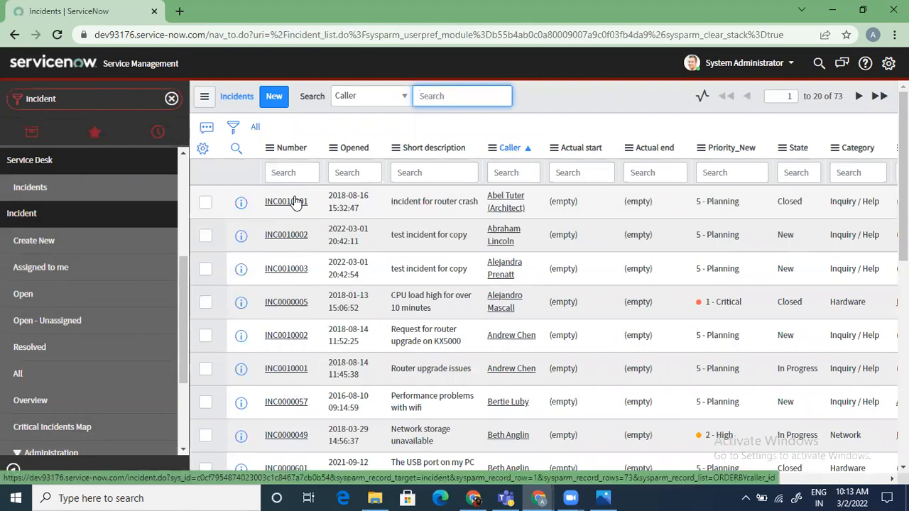
left_click(297, 202)
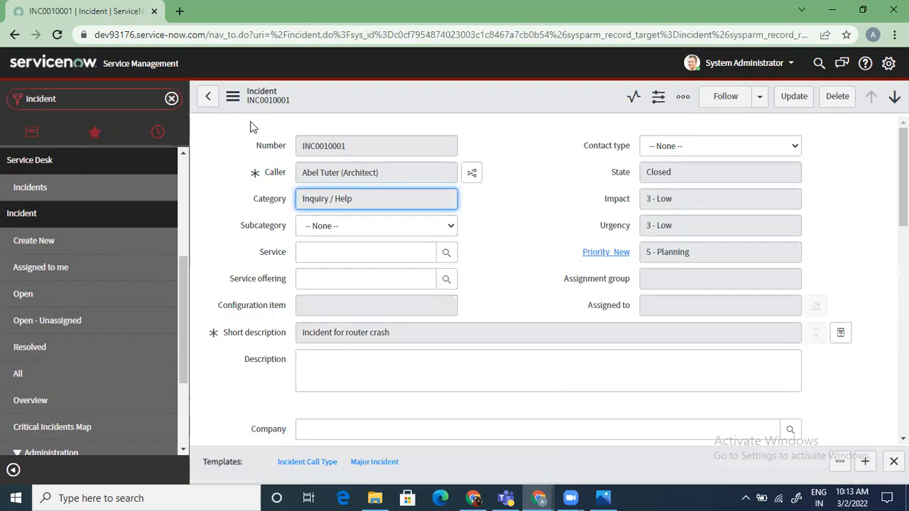
left_click(233, 97)
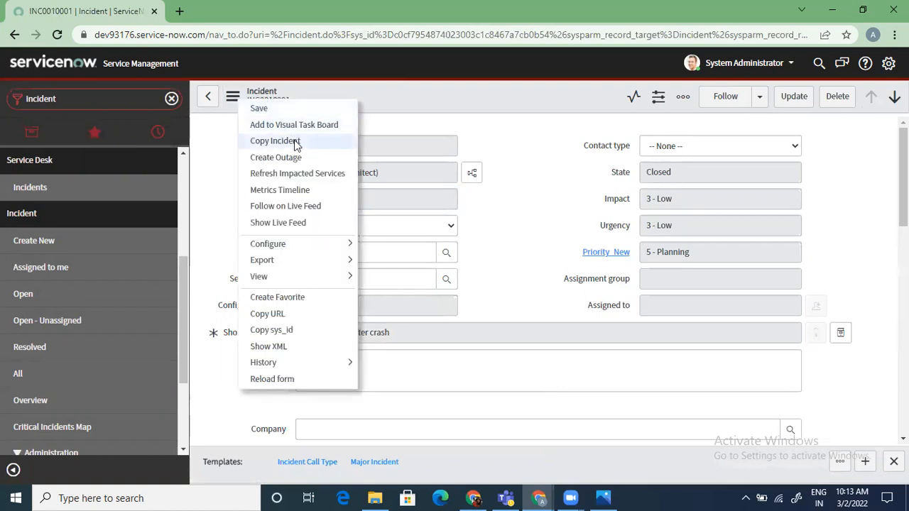
left_click(296, 143)
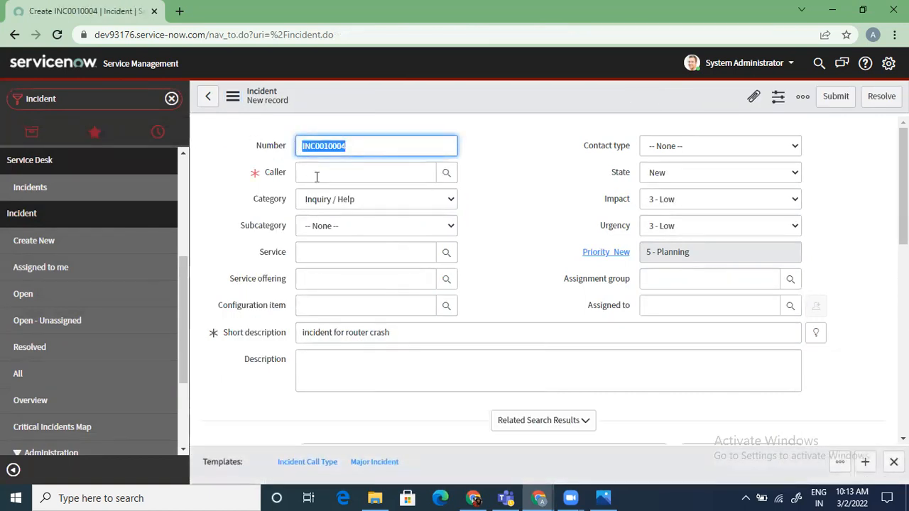
left_click(316, 176)
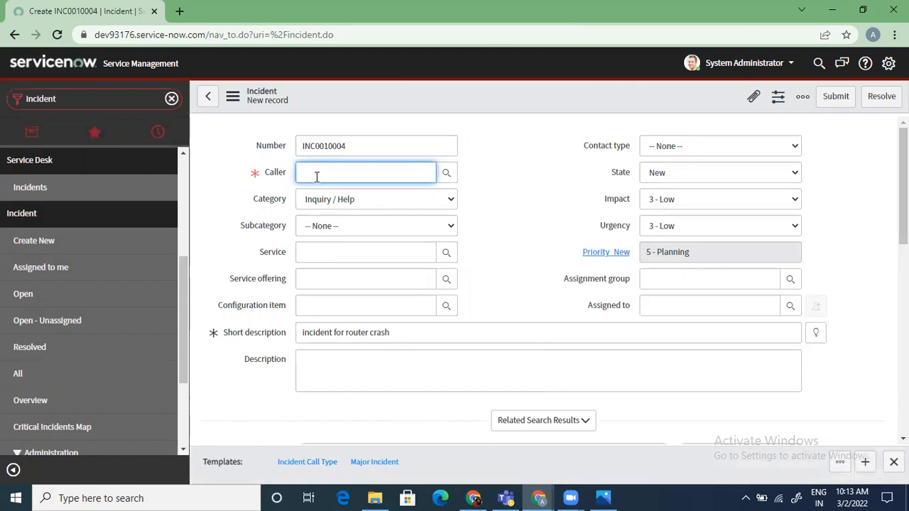
type("Beth")
key("BackSpace")
key("BackSpace")
key("BackSpace")
key("BackSpace")
type("'beth")
key("BackSpace")
key("BackSpace")
key("BackSpace")
key("BackSpace")
key("BackSpace")
- Set the copied incident's caller to the second user in the lookup list and save the record
left_click(446, 173)
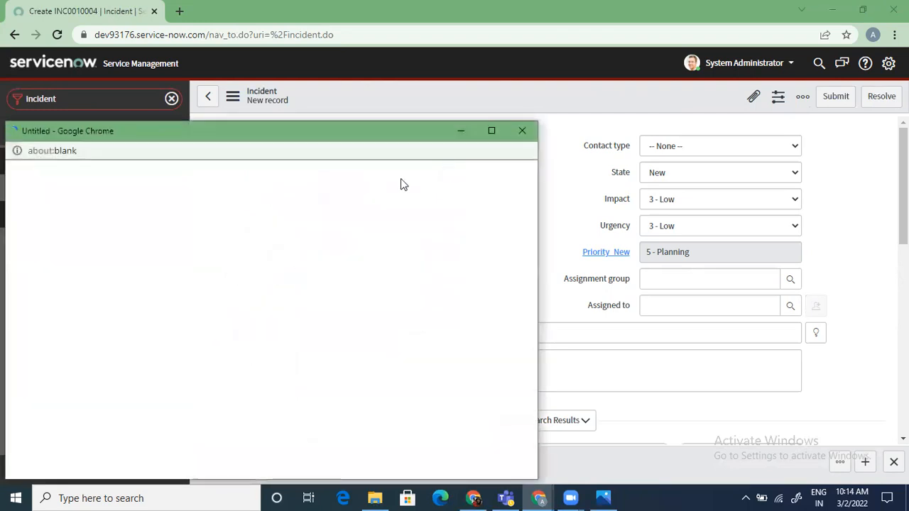
left_click(85, 302)
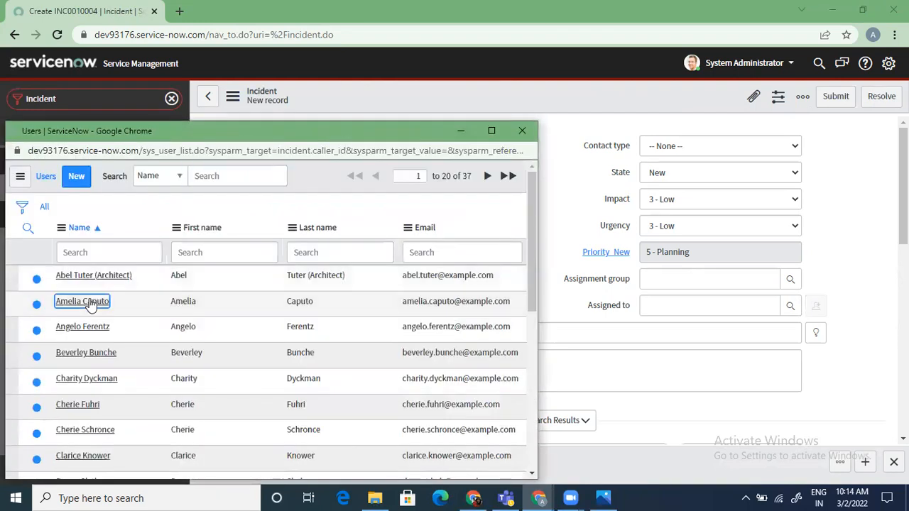
right_click(474, 102)
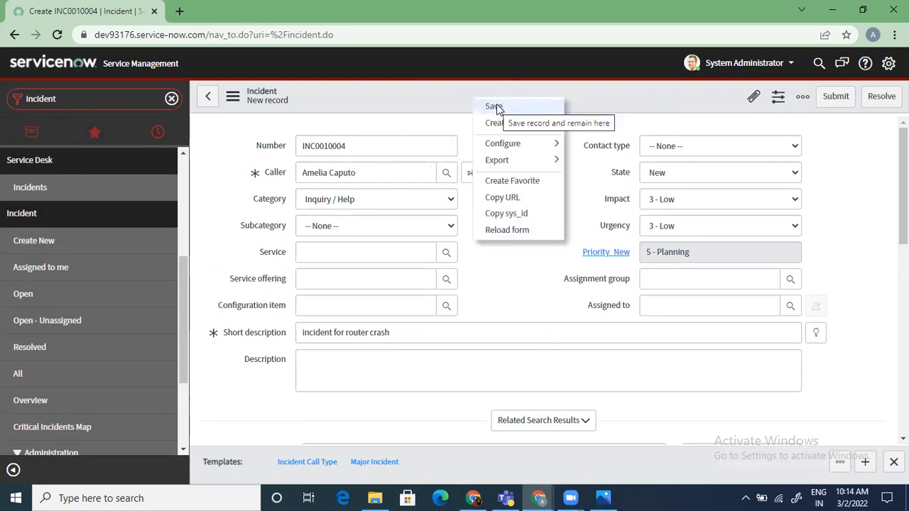
left_click(496, 106)
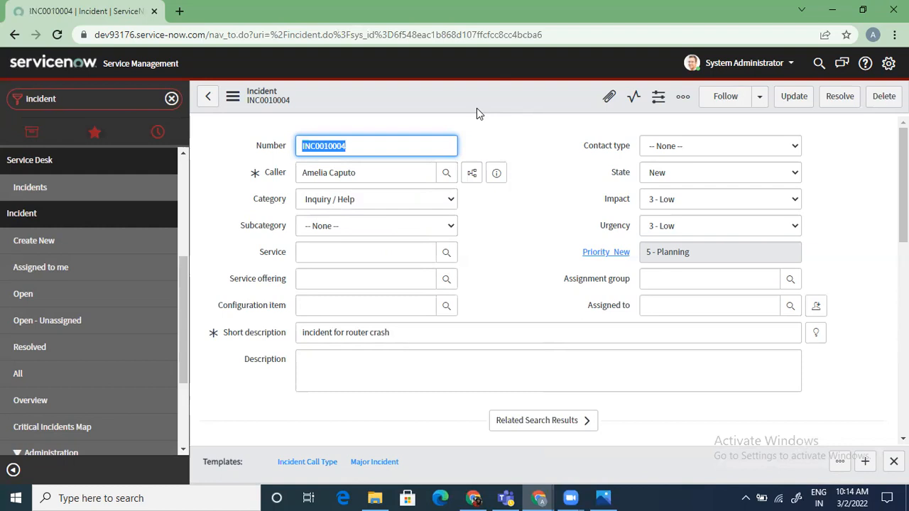
left_click(232, 97)
left_click(392, 239)
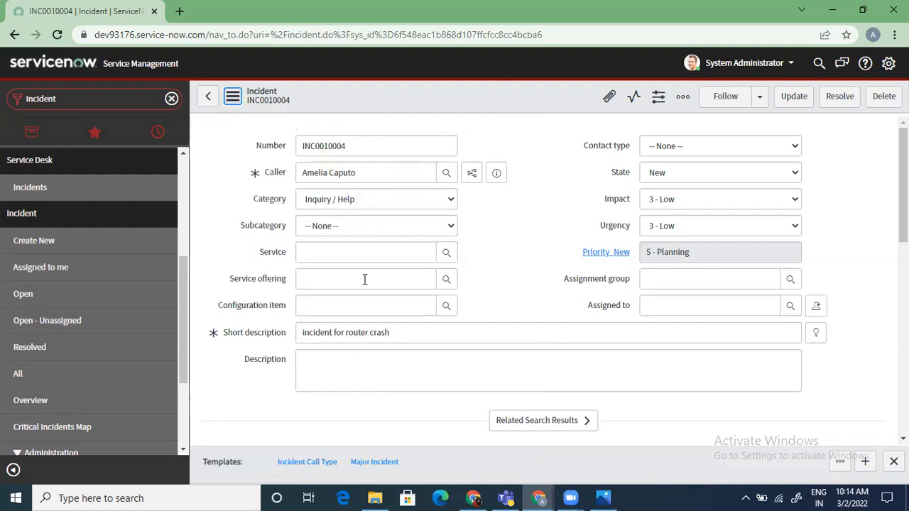
right_click(473, 103)
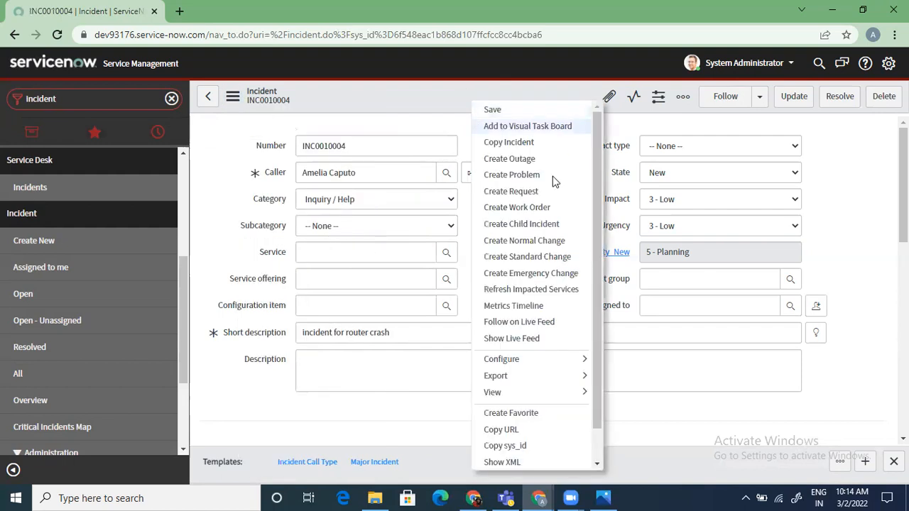
left_click_drag(600, 309, 595, 367)
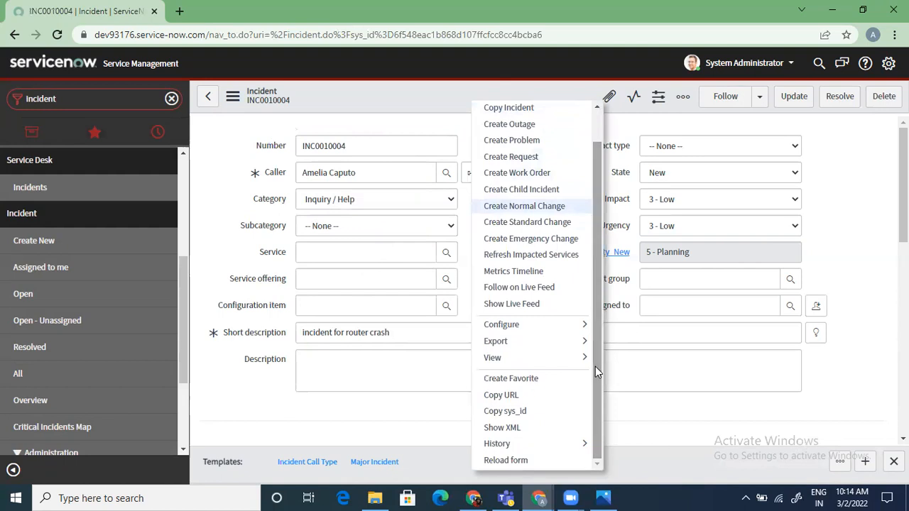
left_click(680, 439)
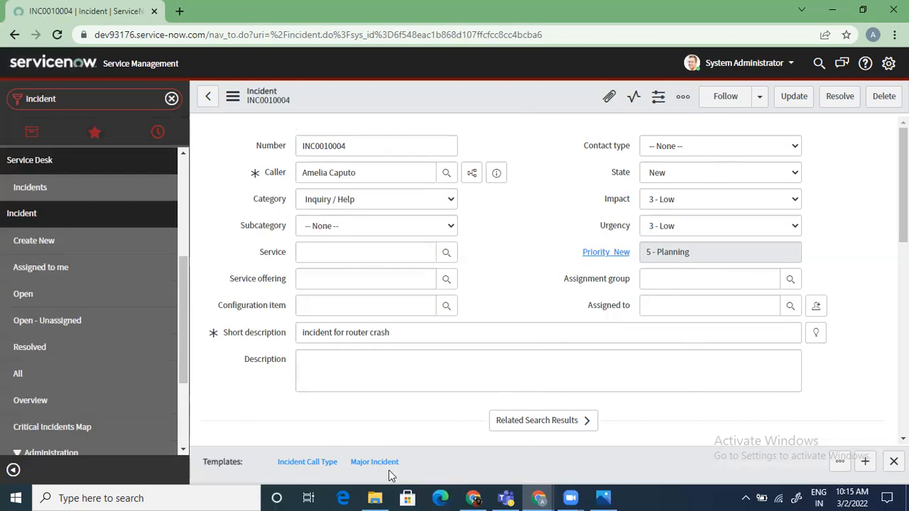
- Hide the template bar on the incident form and show it again
left_click(682, 97)
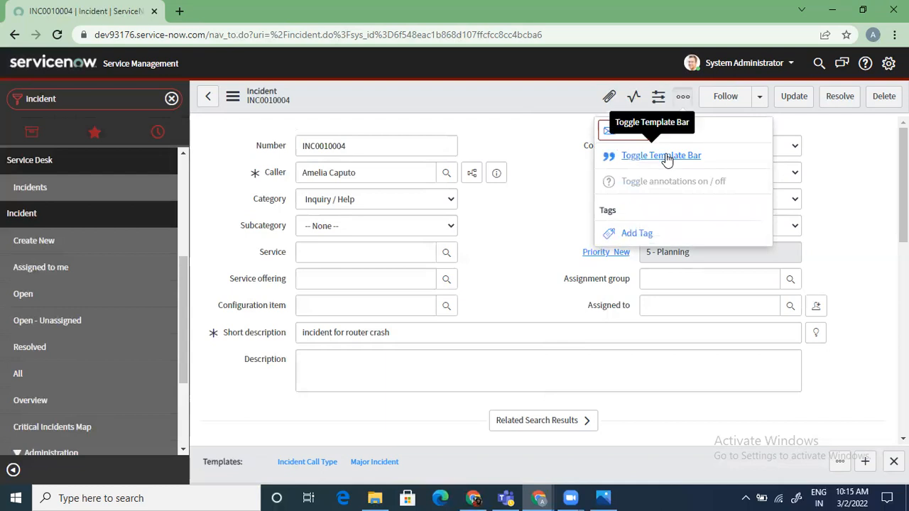
left_click(668, 158)
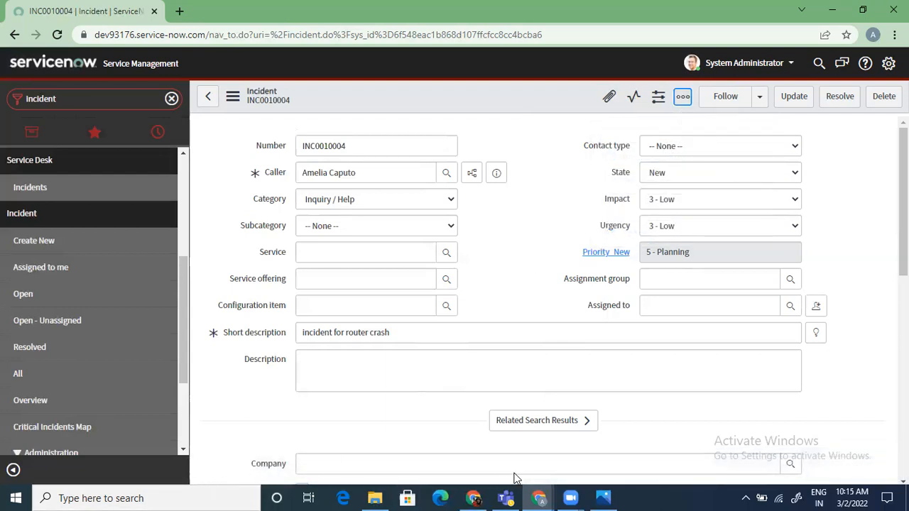
left_click(682, 98)
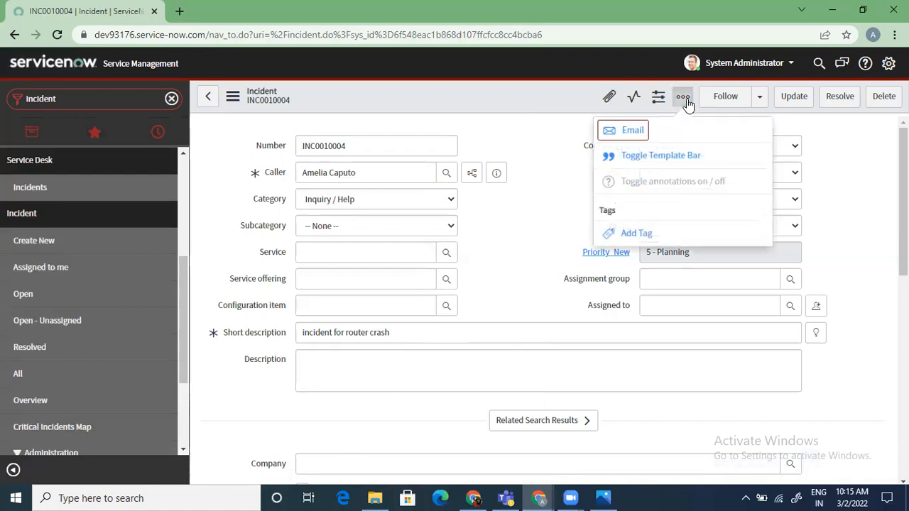
left_click(646, 161)
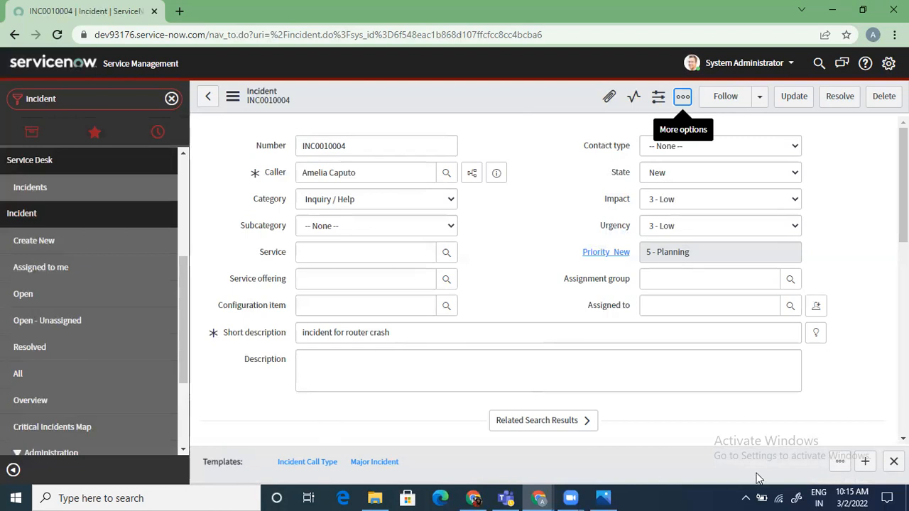
- Apply the Major Incident template to the router crash incident and show the details of the fields it changed
left_click(838, 463)
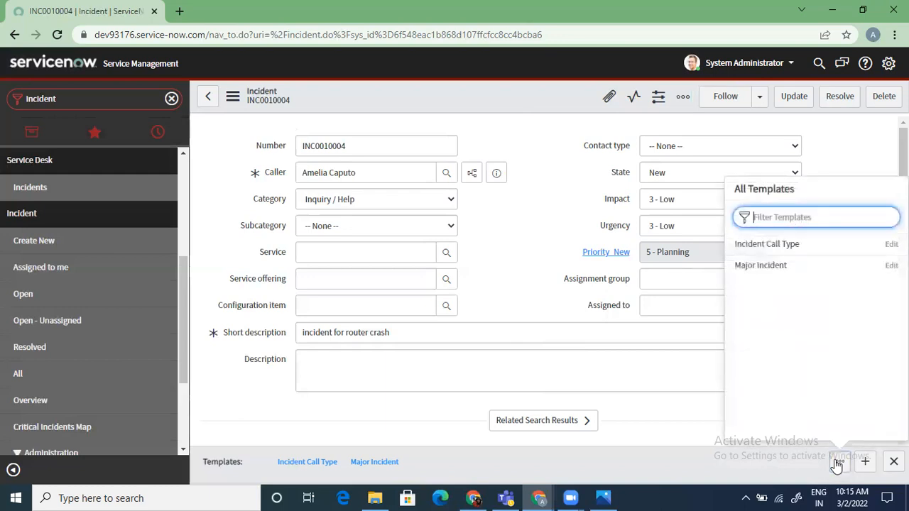
left_click(650, 438)
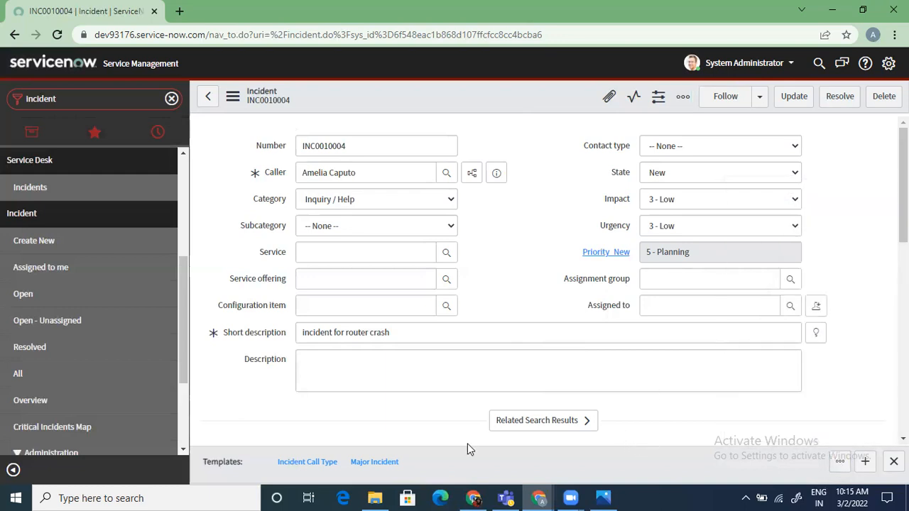
left_click(375, 462)
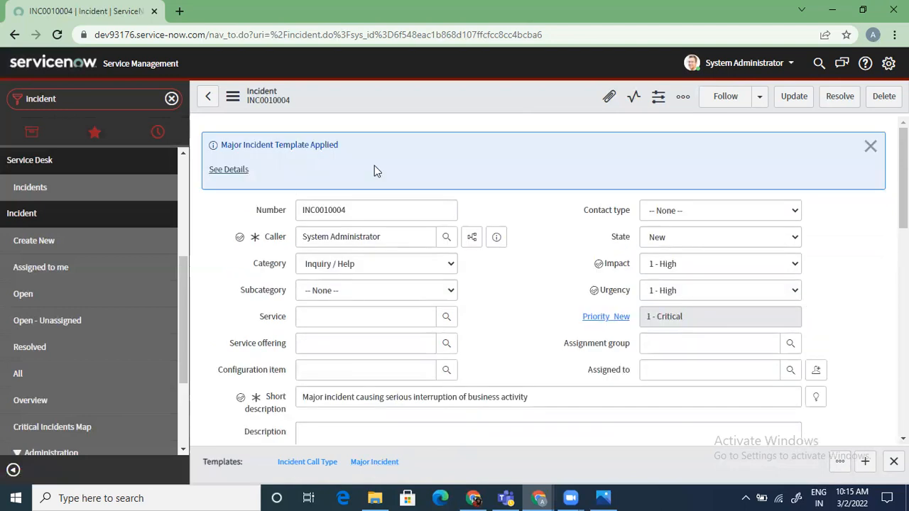
left_click(227, 171)
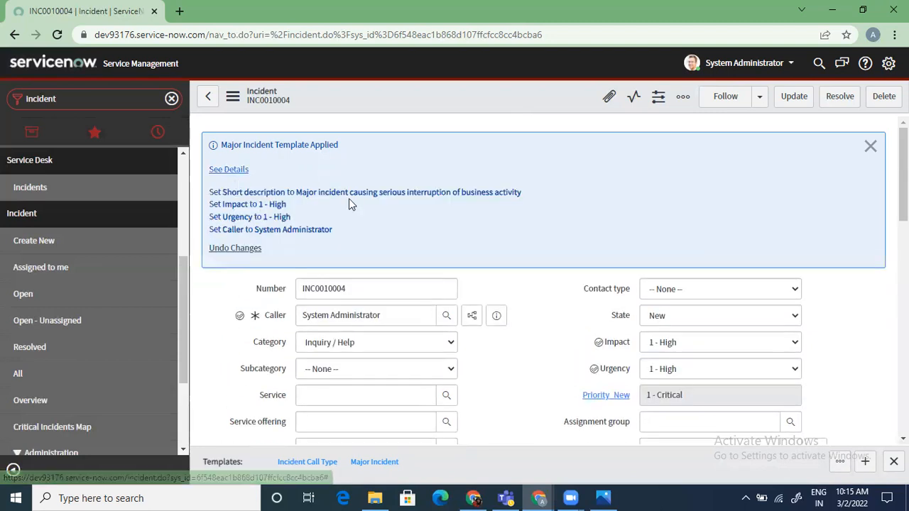
scroll(638, 161, "down", 1)
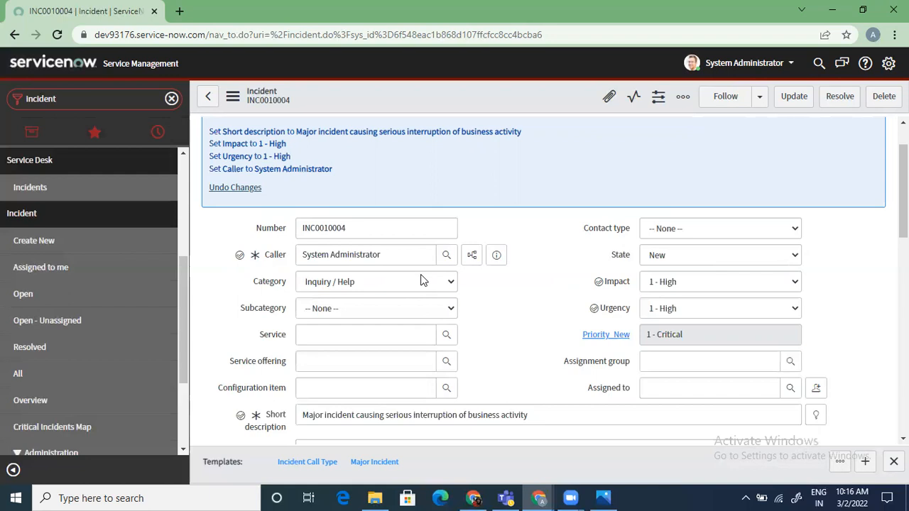
- Apply the Incident Call Type template to the same incident and show the details of its change
left_click(311, 463)
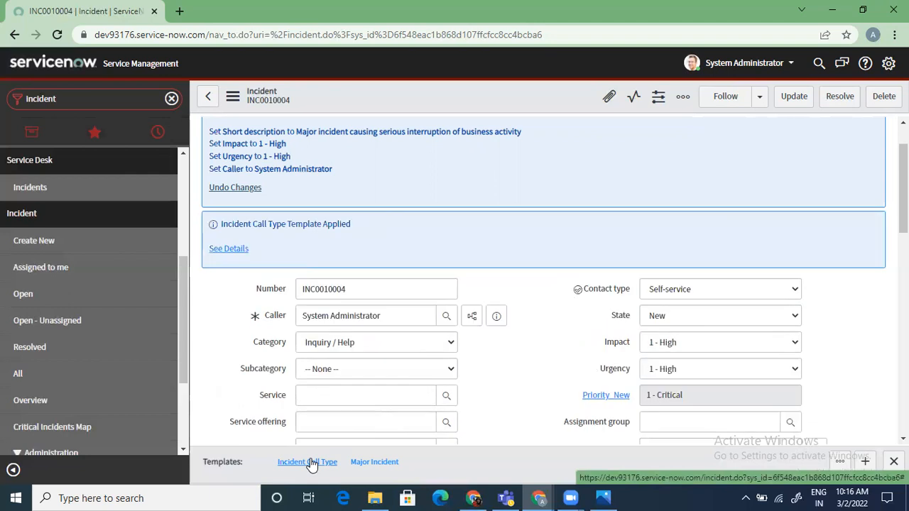
left_click(232, 250)
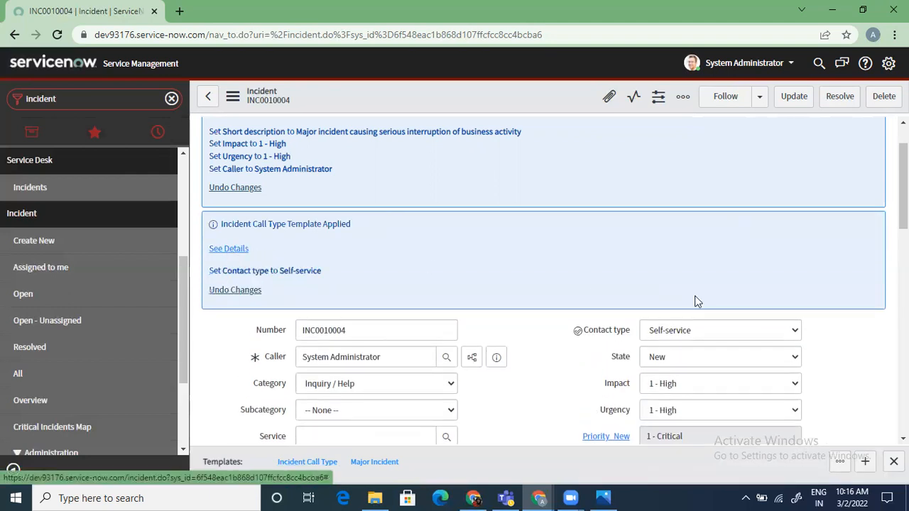
scroll(686, 251, "down", 1)
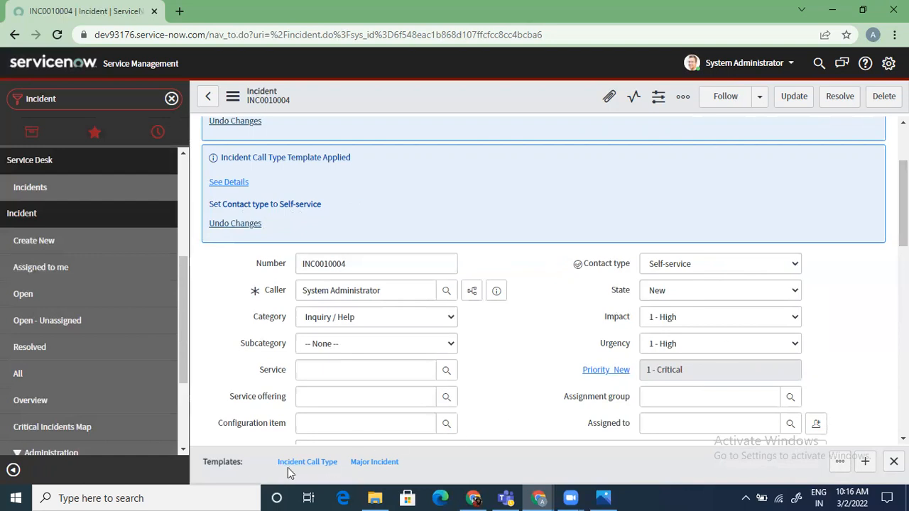
left_click(842, 463)
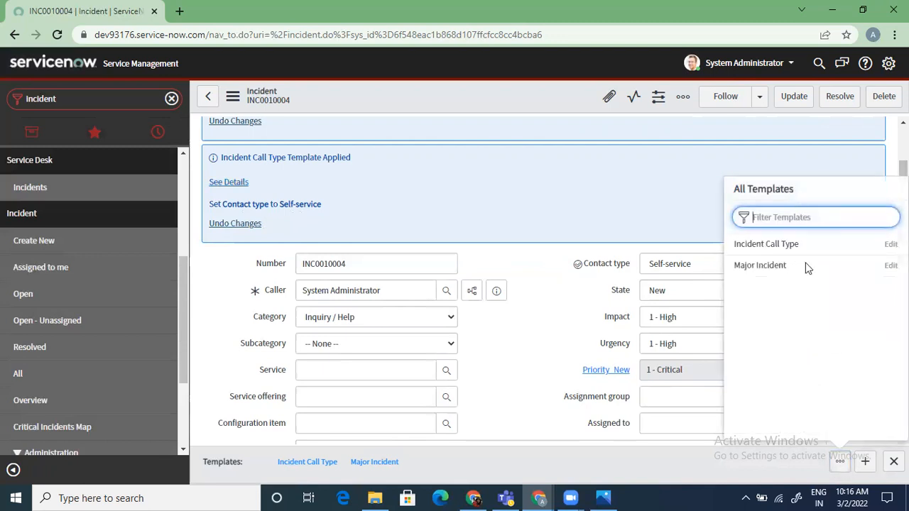
left_click(752, 463)
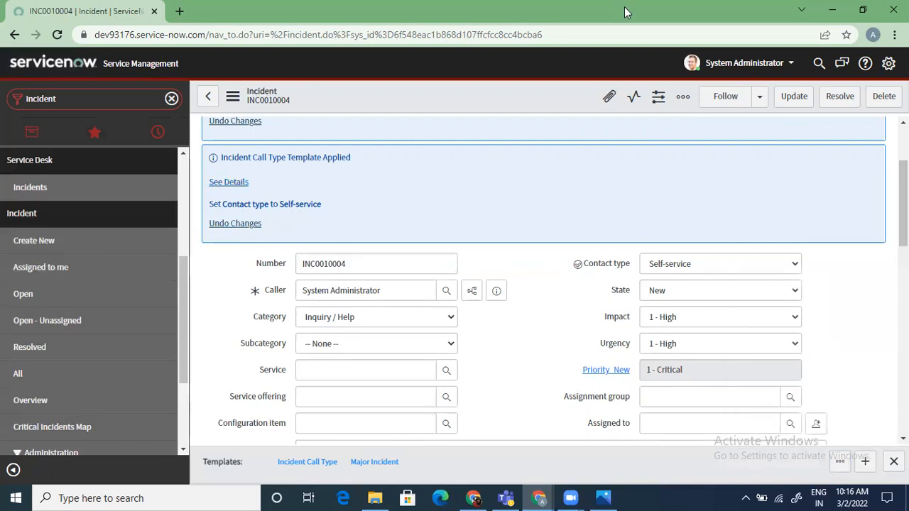
left_click(684, 99)
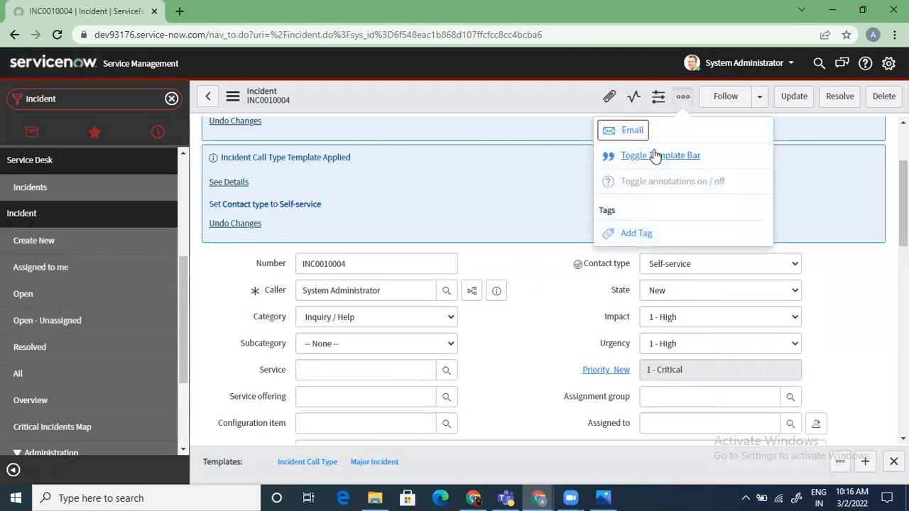
left_click(455, 102)
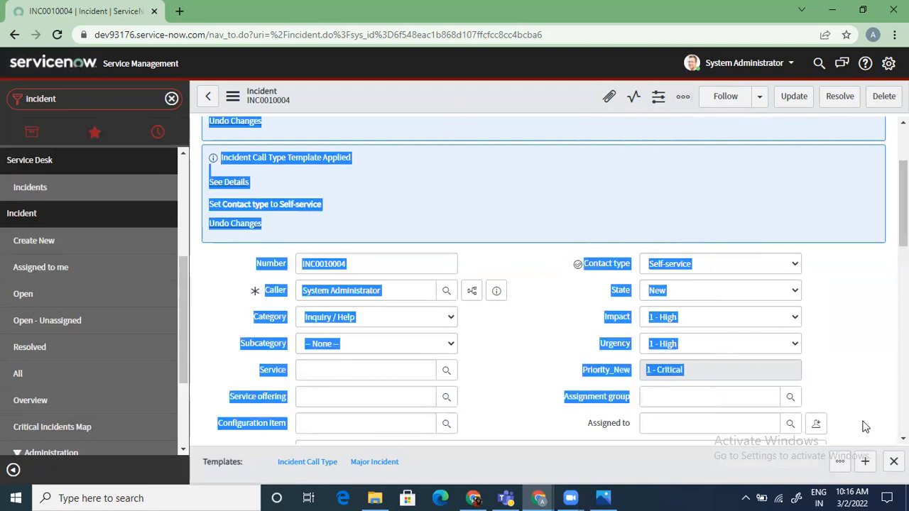
- Start a new incident template named "Hardware Incidents" with the short description "Test Hardware Incident"
left_click(867, 463)
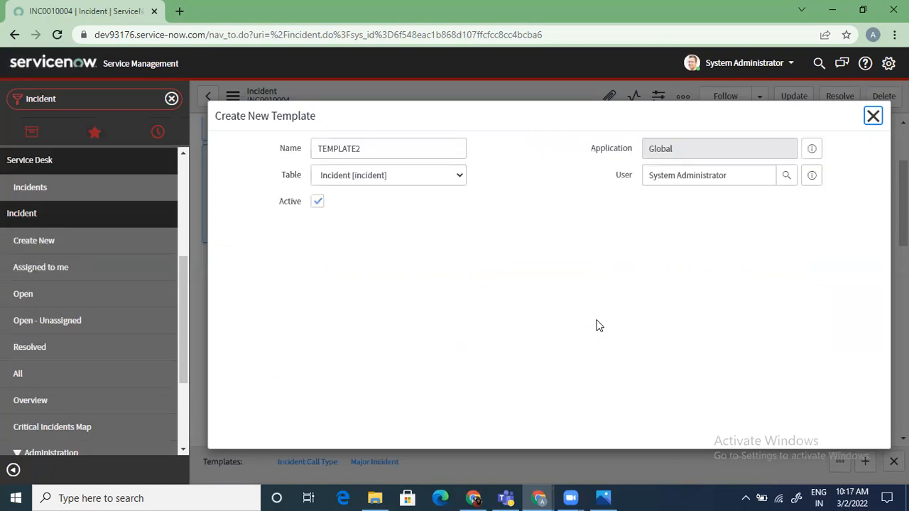
double_click(362, 146)
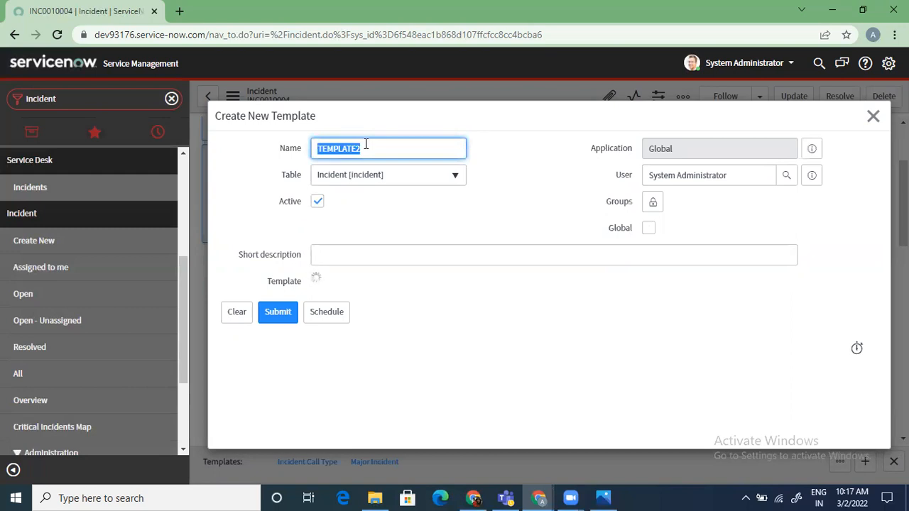
type("Hardware")
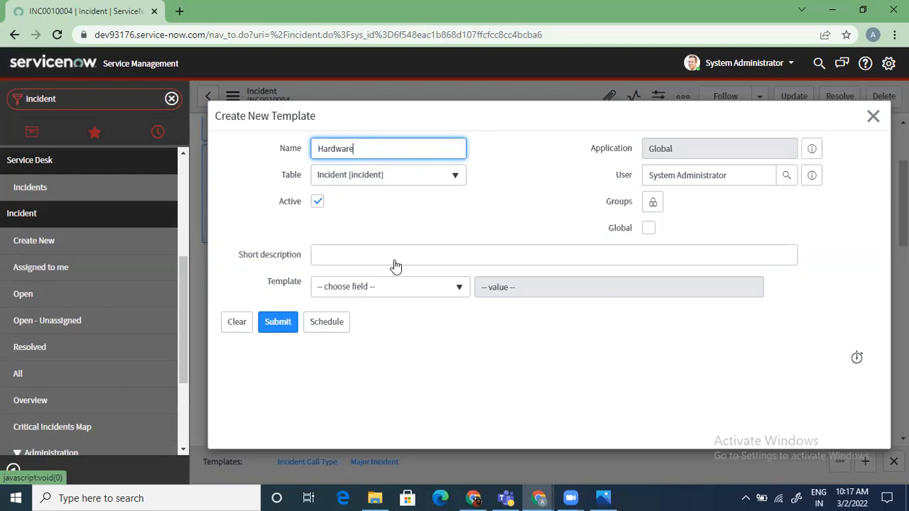
type("Incidents")
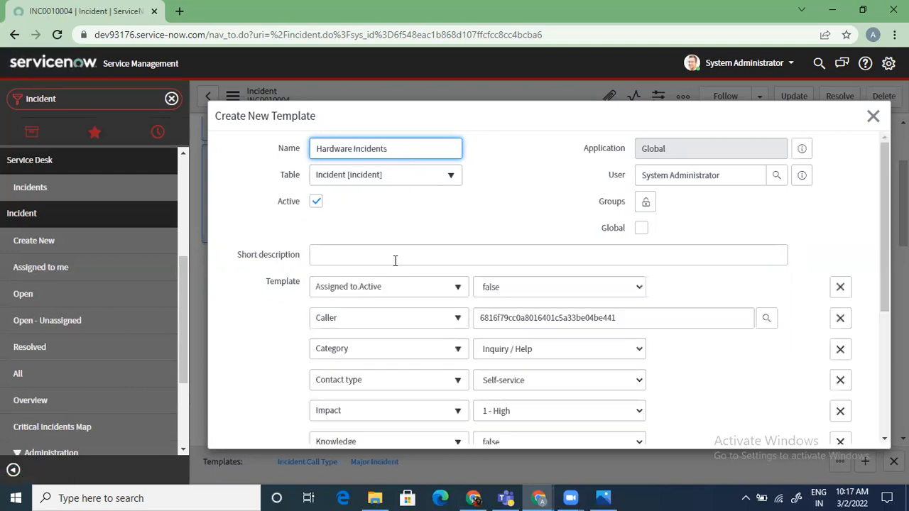
left_click_drag(885, 262, 503, 181)
left_click(372, 252)
type("Tes")
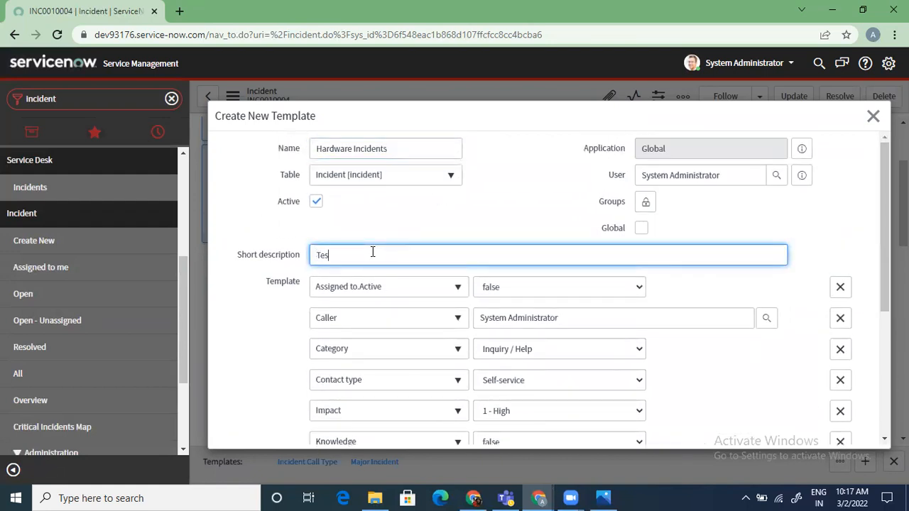
type("t Hardware Incident")
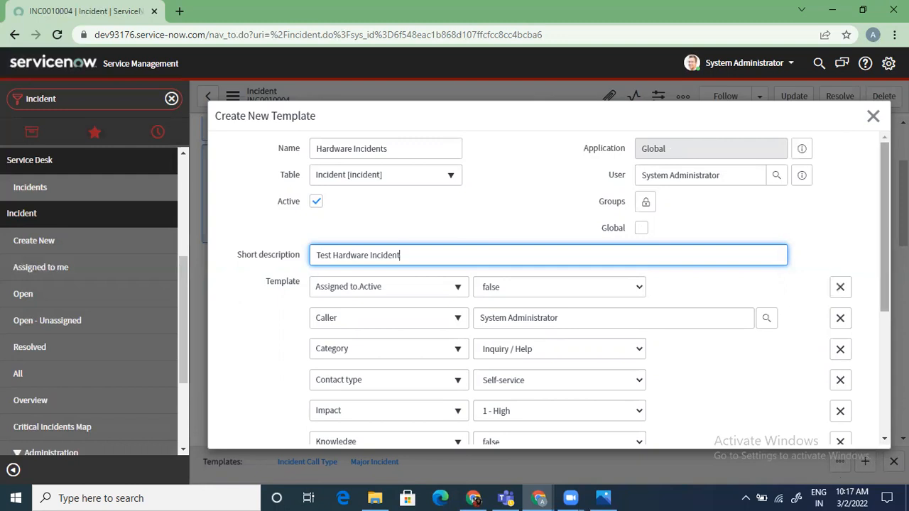
- In the template's field values, set Impact to 3 - Low and Short description to "Hardware Incident"
scroll(459, 134, "down", 2)
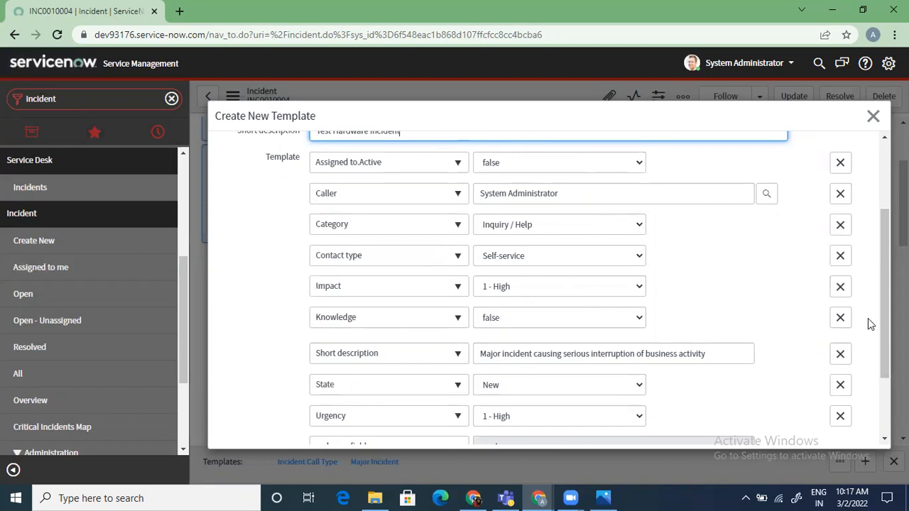
left_click_drag(884, 346, 882, 365)
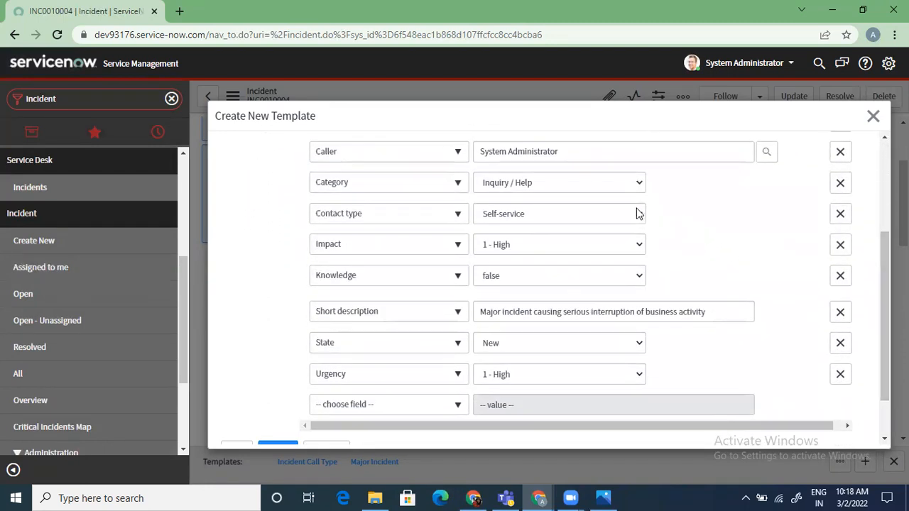
left_click(612, 245)
left_click(560, 297)
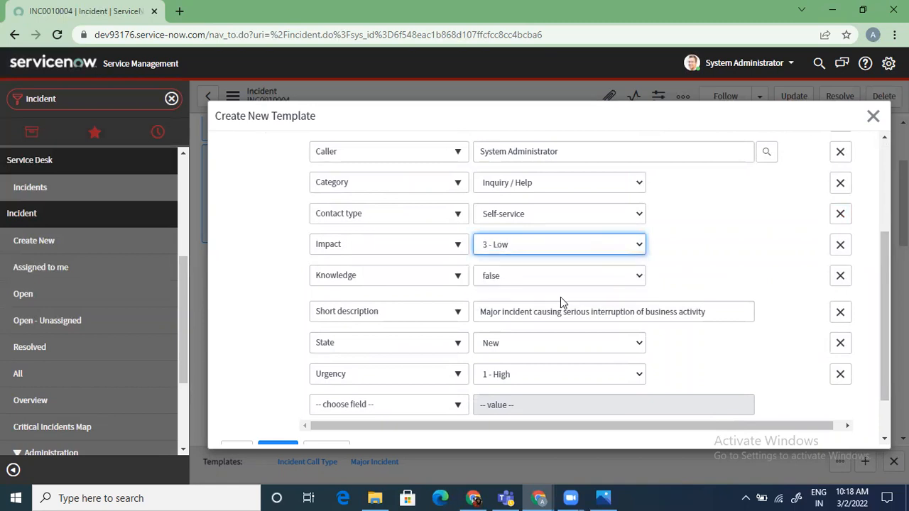
left_click(694, 307)
key("ctrl+a")
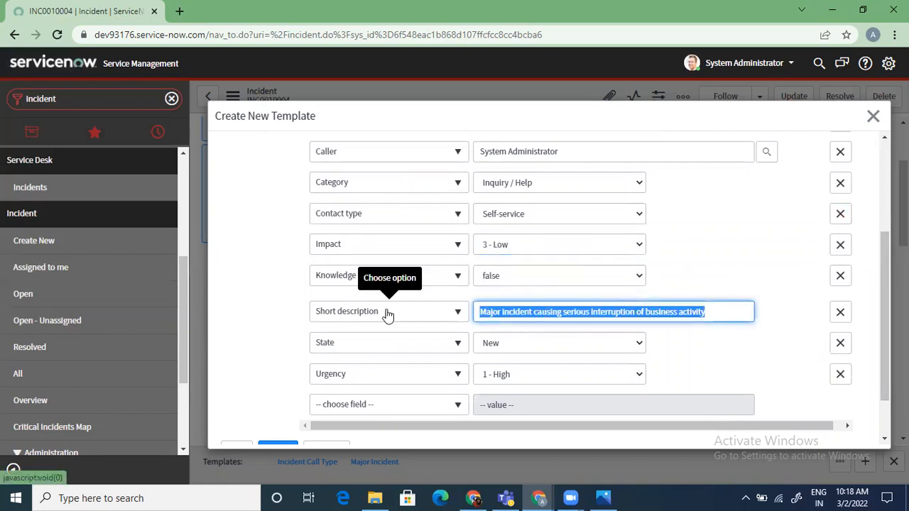
type("Hardware")
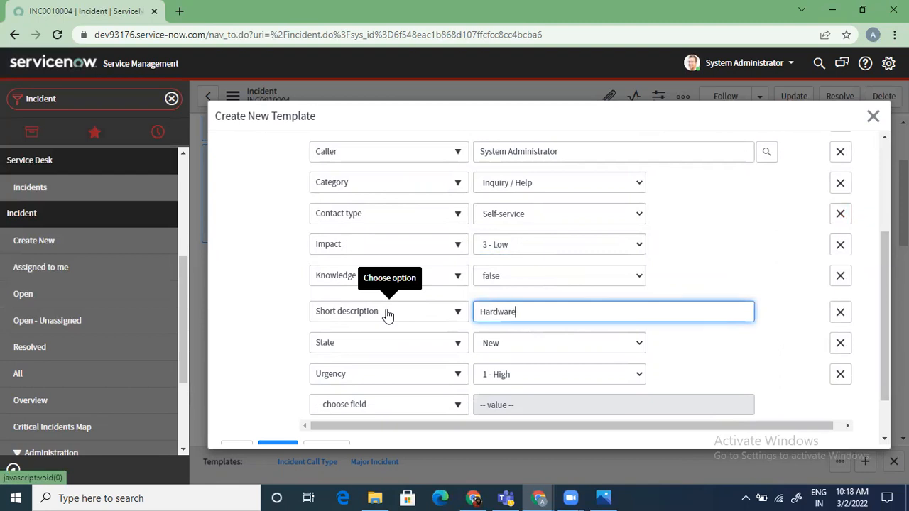
type(" Incident")
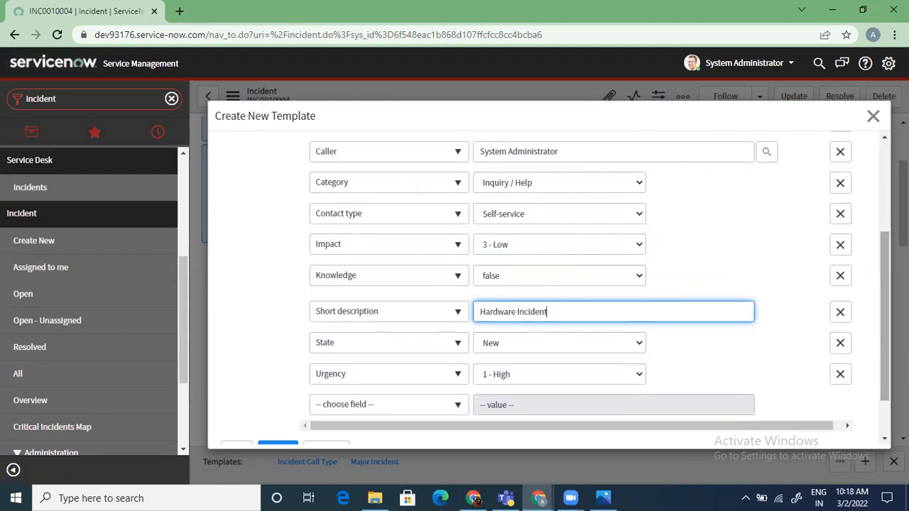
- Set the template's Urgency value to 2 - Medium
scroll(885, 313, "down", 2)
left_click(622, 317)
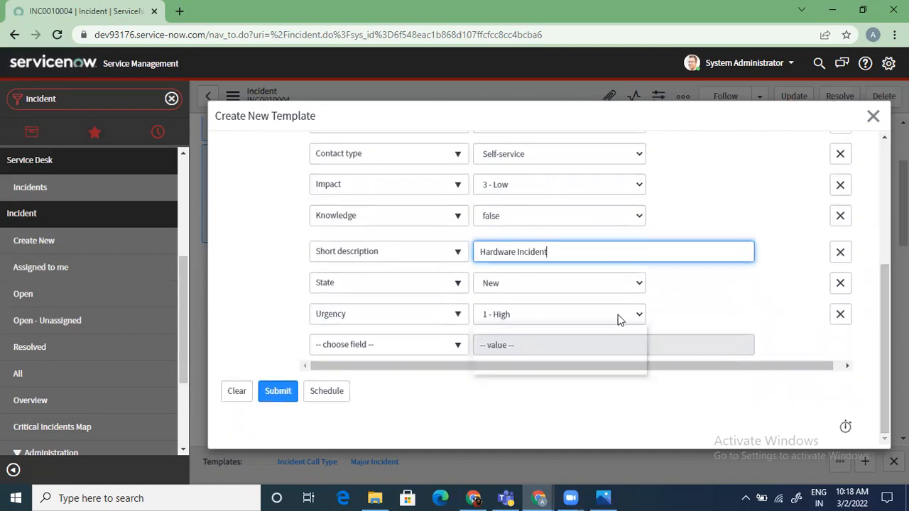
left_click(558, 358)
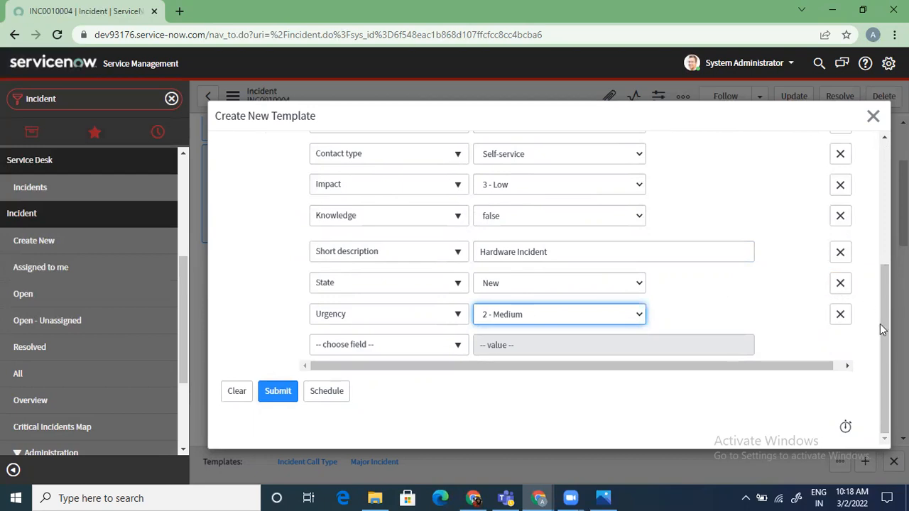
- Add an Assignment group field with the value Hardware to the template and submit the template
left_click_drag(884, 333, 881, 285)
scroll(881, 284, "down", 2)
left_click(389, 346)
type("assign")
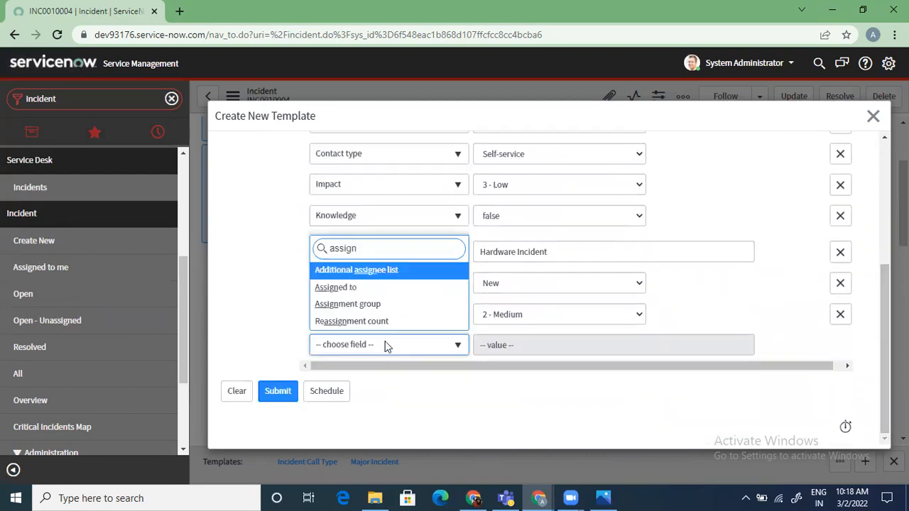
left_click(384, 307)
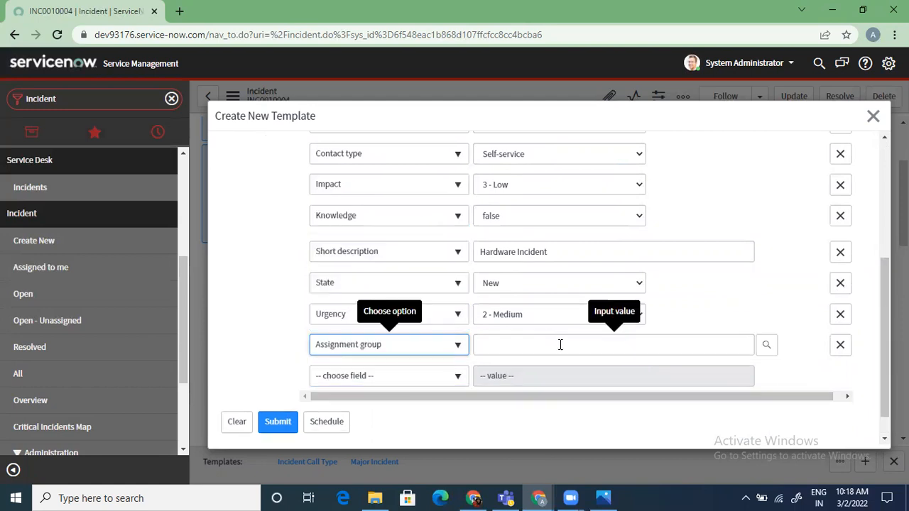
left_click(560, 344)
type("hardw")
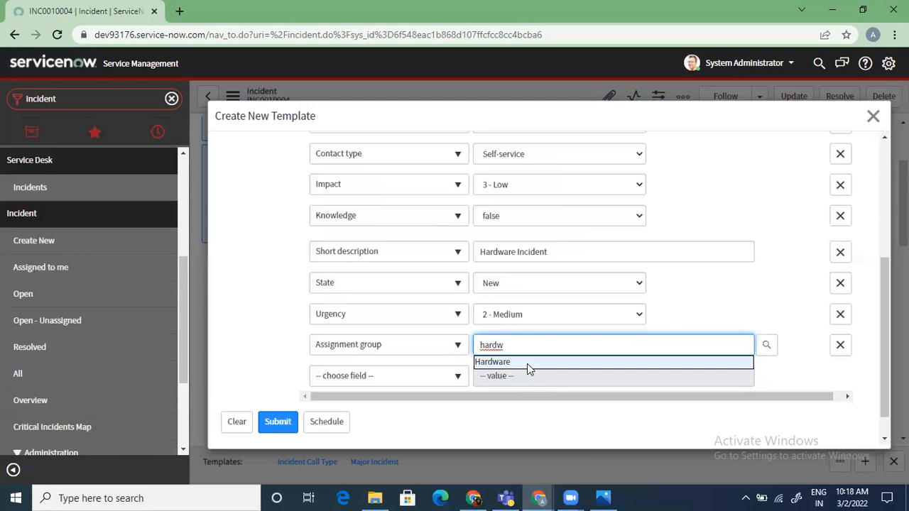
left_click(527, 364)
left_click(266, 426)
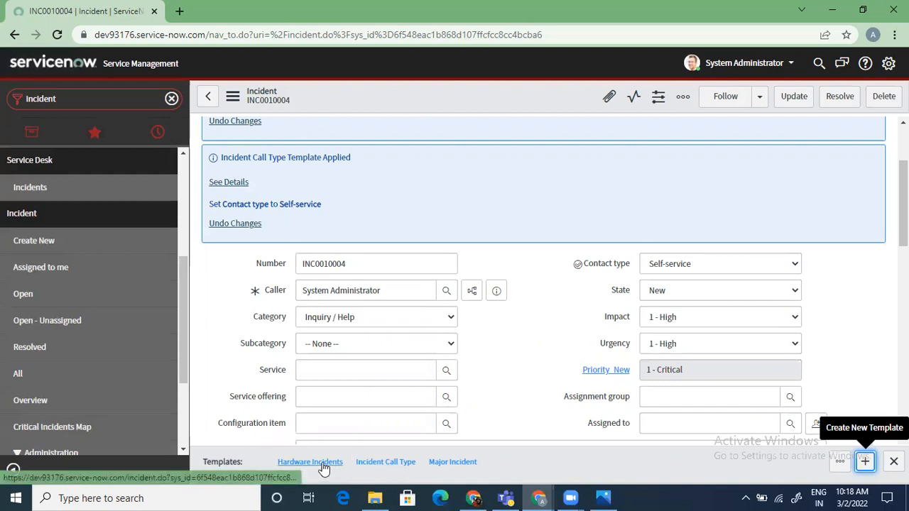
- Start a new incident, discarding the unsaved changes on the current record, and apply the Hardware Incidents template to it
left_click(60, 242)
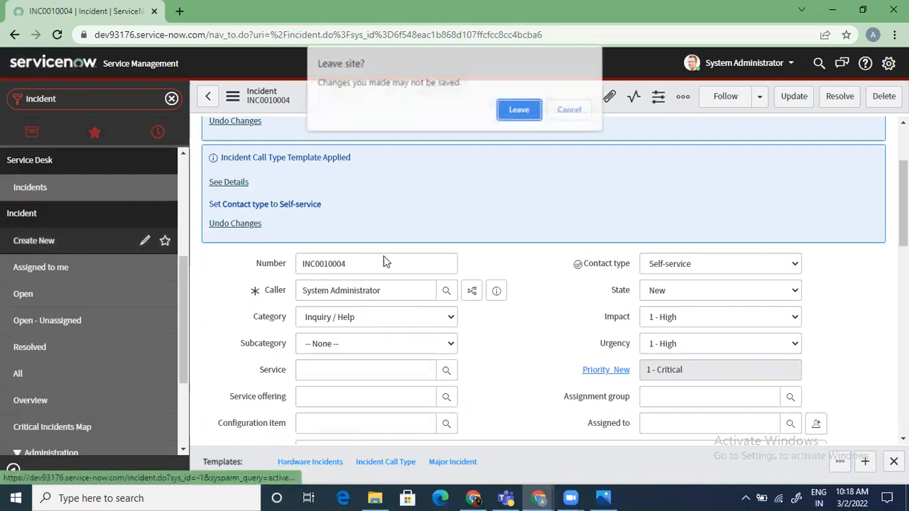
left_click(522, 110)
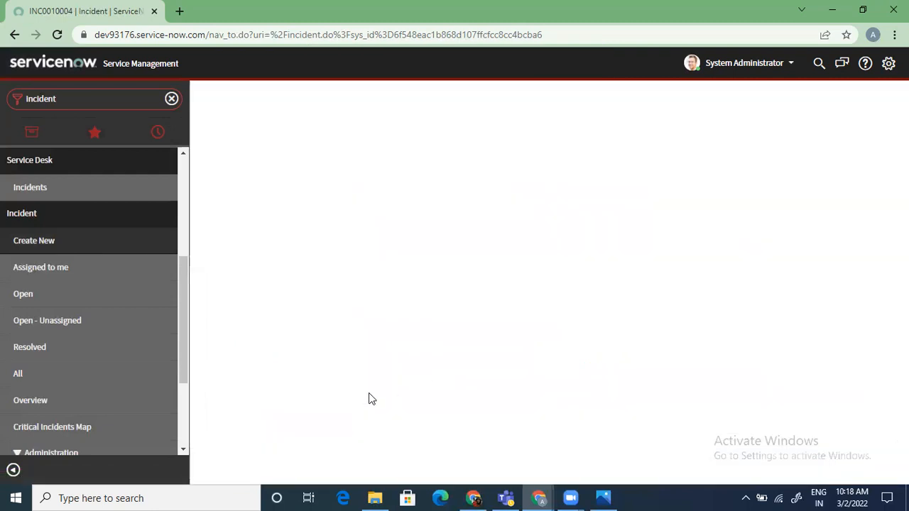
left_click(799, 100)
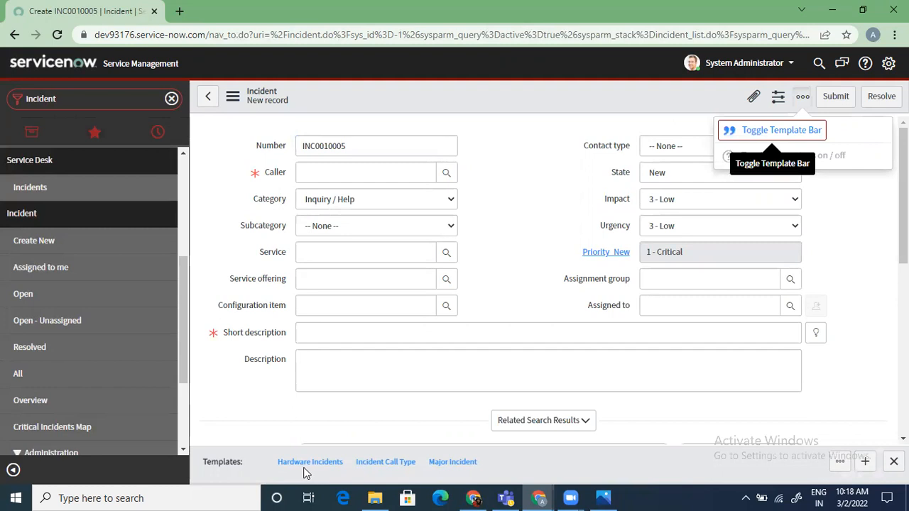
left_click(841, 462)
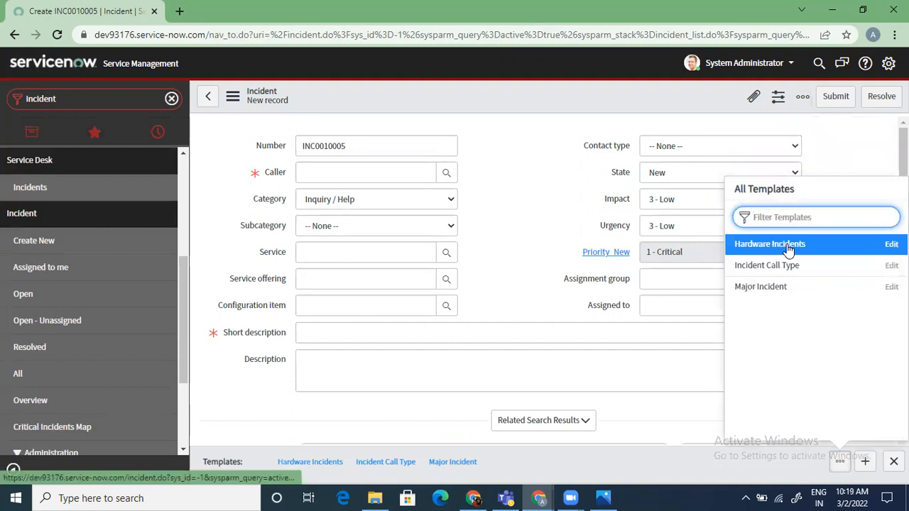
left_click(529, 258)
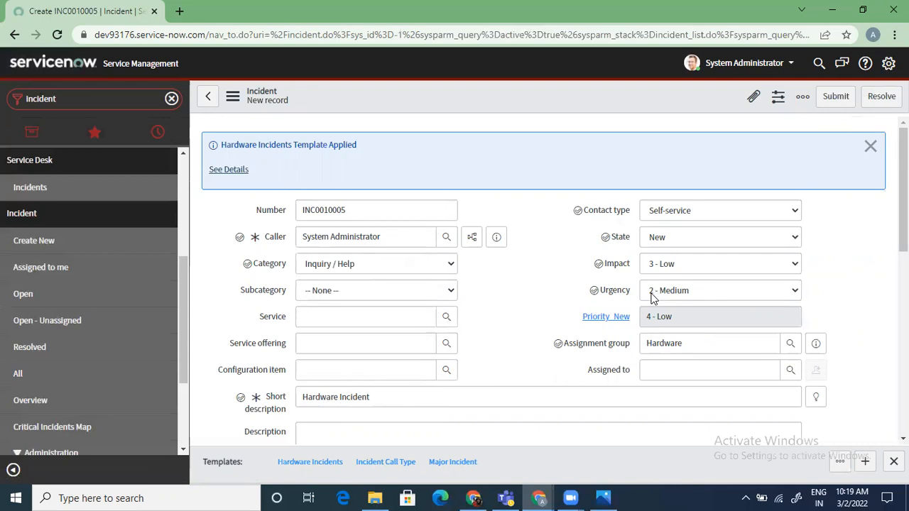
- Filter the navigator for "template" and open the System Definition Templates list, discarding the unsaved incident
mouse_move(904, 190)
left_mouse_down()
mouse_move(903, 277)
mouse_move(904, 189)
left_mouse_up()
left_click(171, 100)
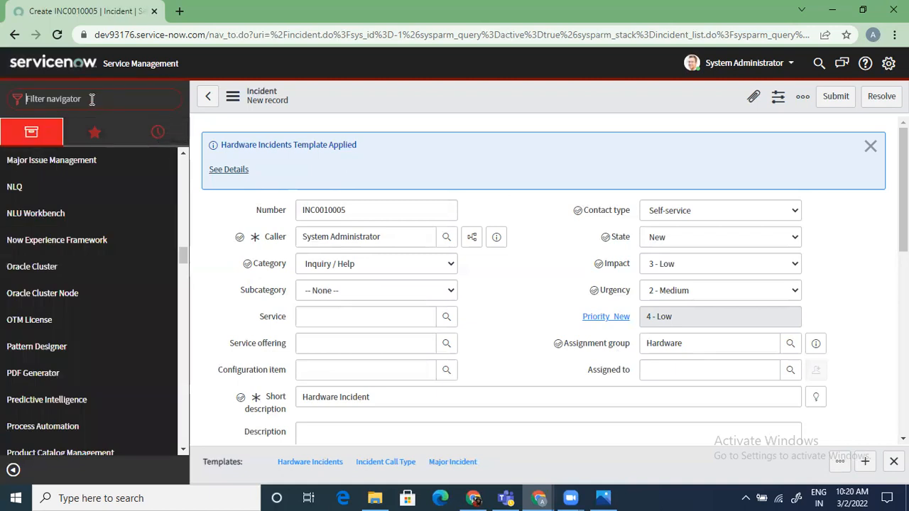
type("te")
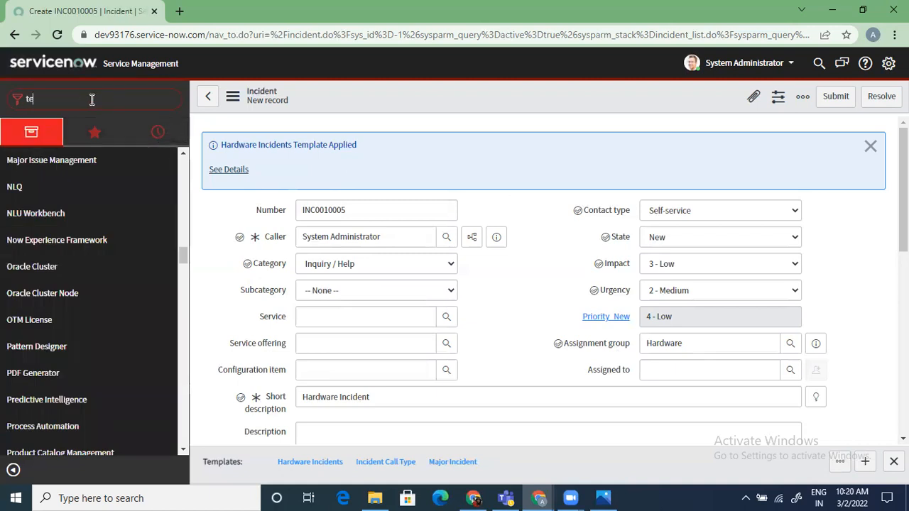
type("mplate")
scroll(185, 190, "down", 10)
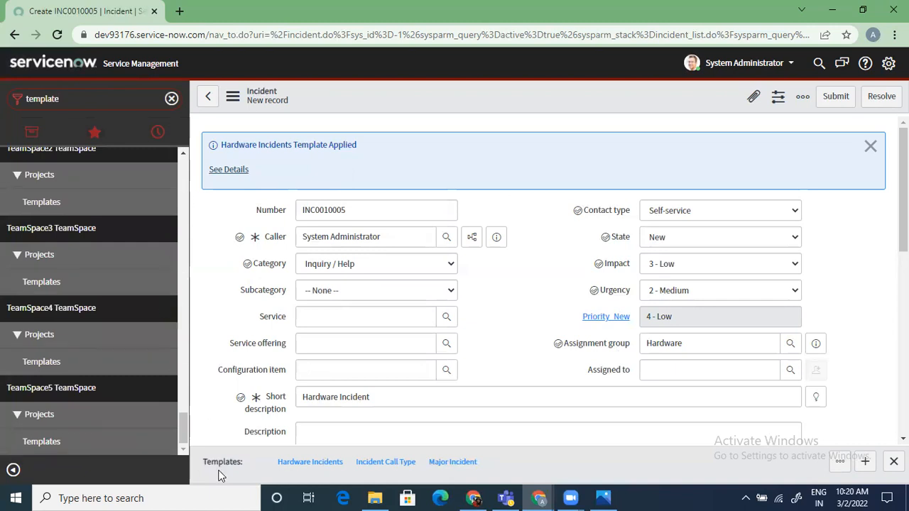
left_click_drag(183, 430, 181, 291)
left_click_drag(182, 298, 175, 398)
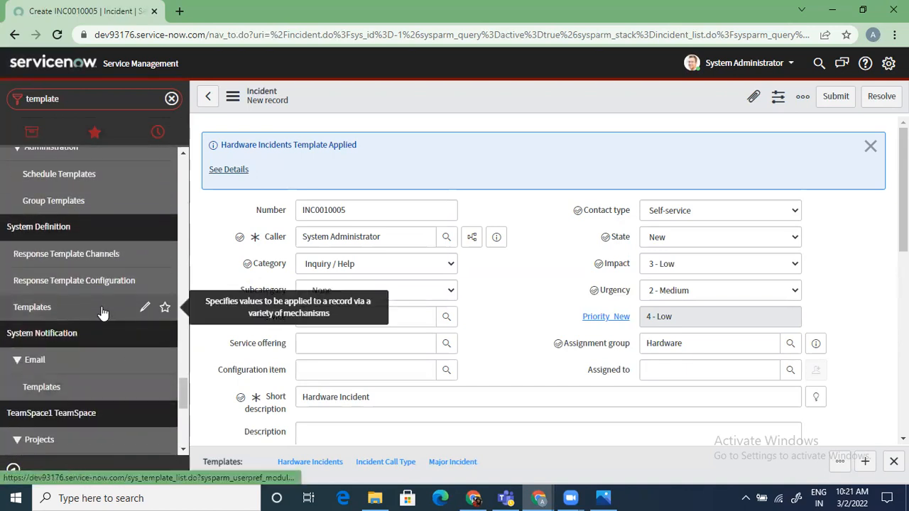
left_click(79, 301)
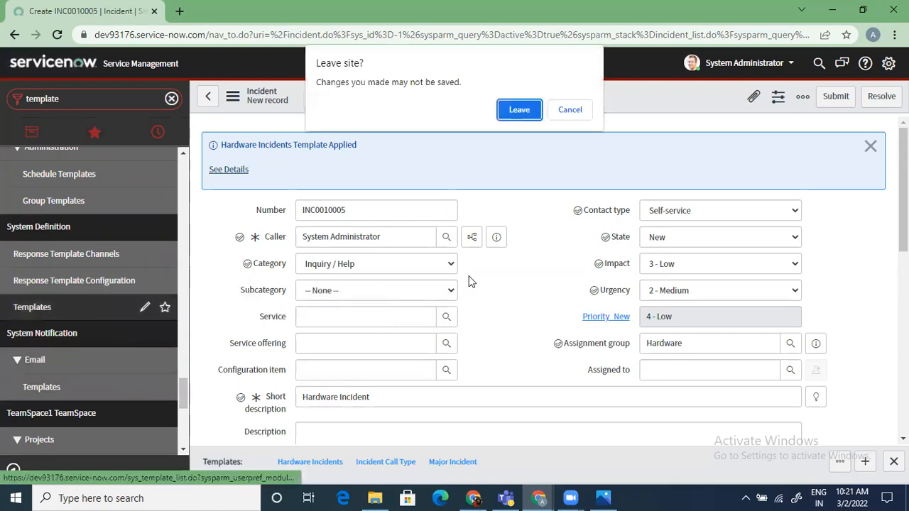
left_click(520, 110)
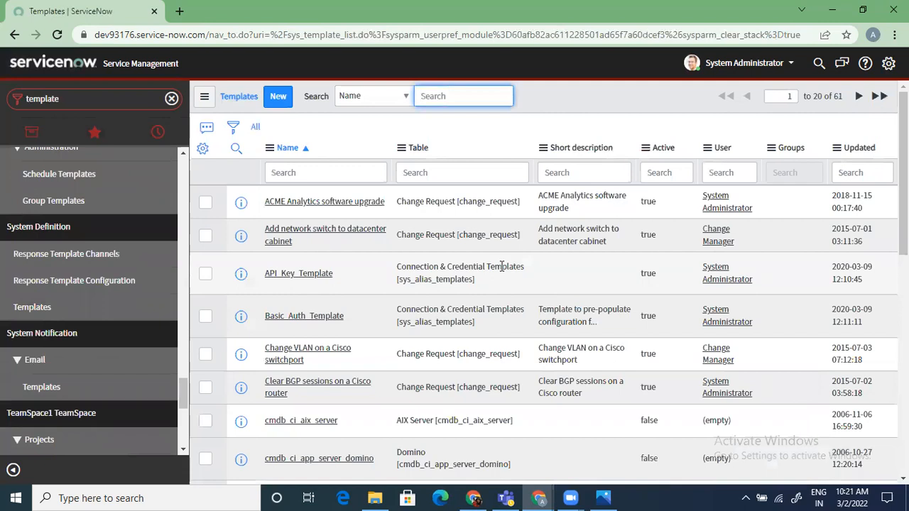
- Start a new template record, set its table to Problem [problem], and look through the fields available for the template
left_click(286, 100)
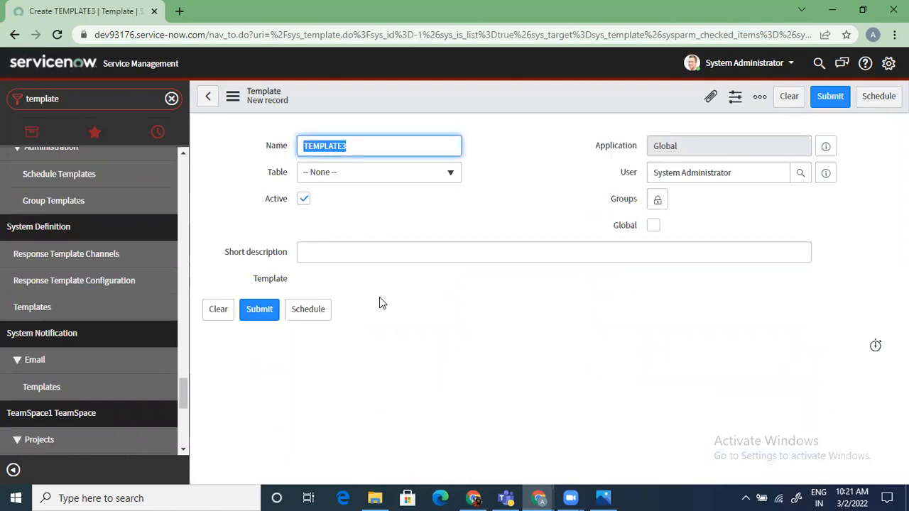
left_click(393, 177)
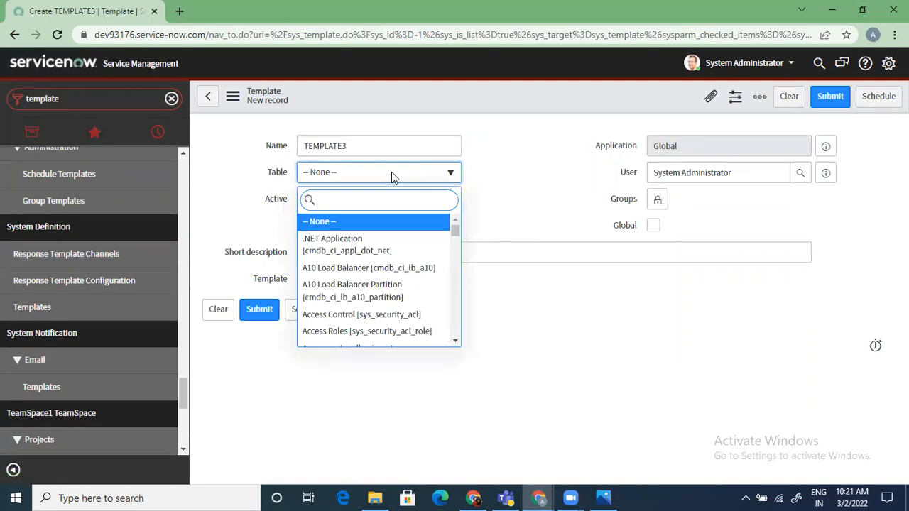
type("proble")
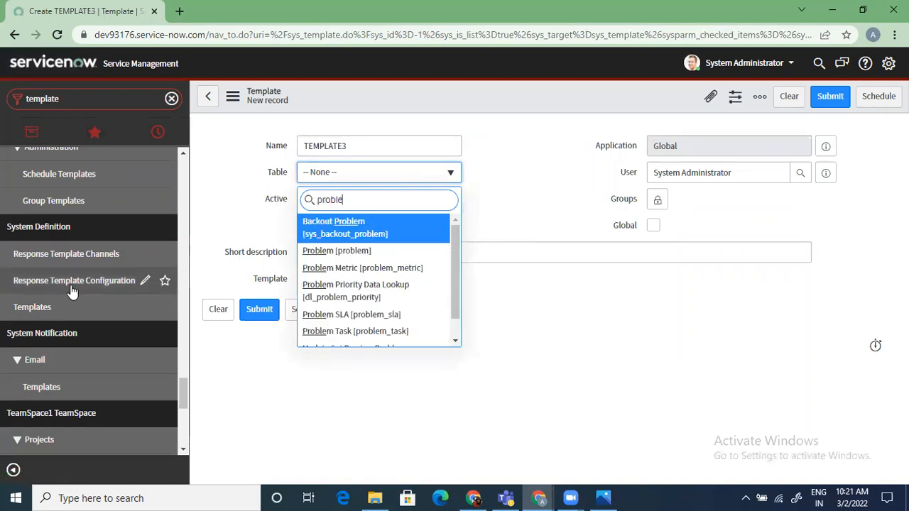
left_click(375, 253)
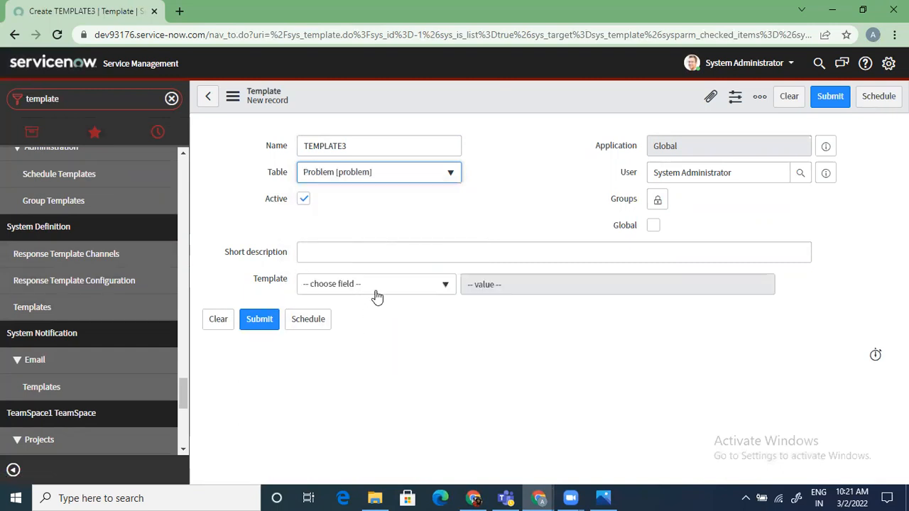
left_click(410, 287)
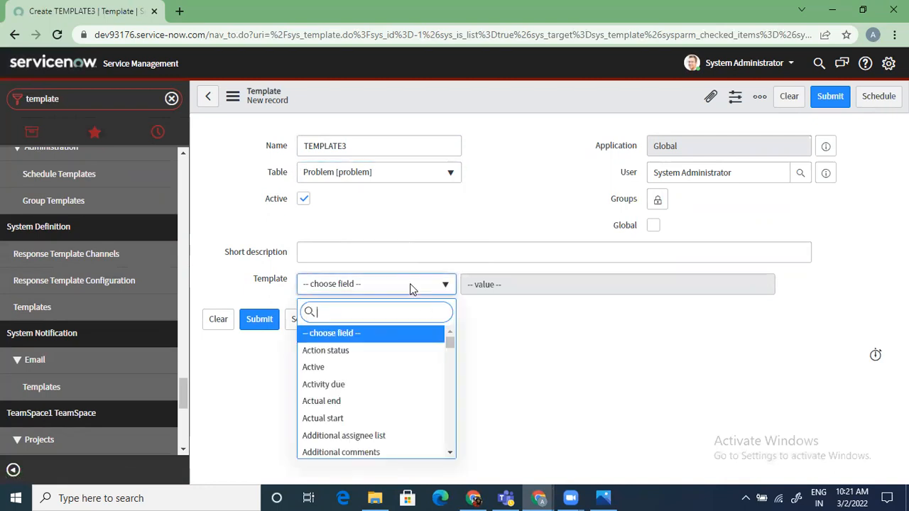
left_click(564, 345)
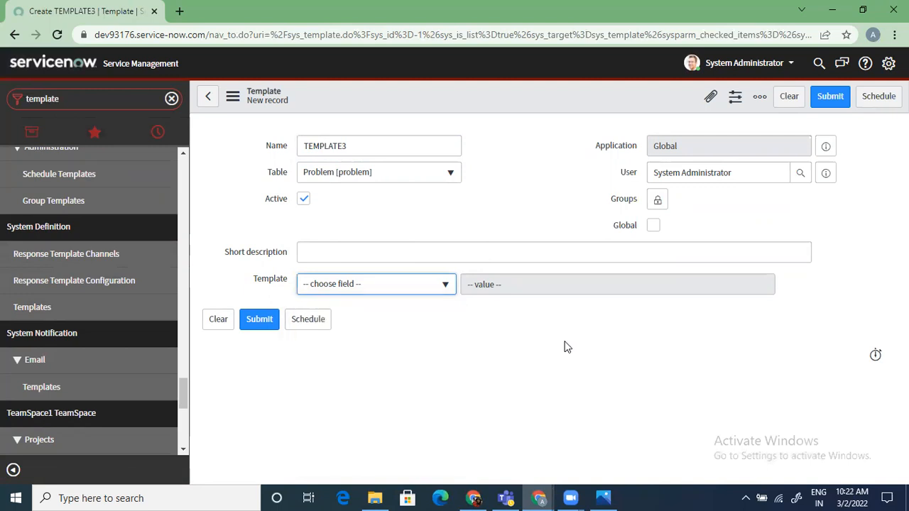
left_click(171, 98)
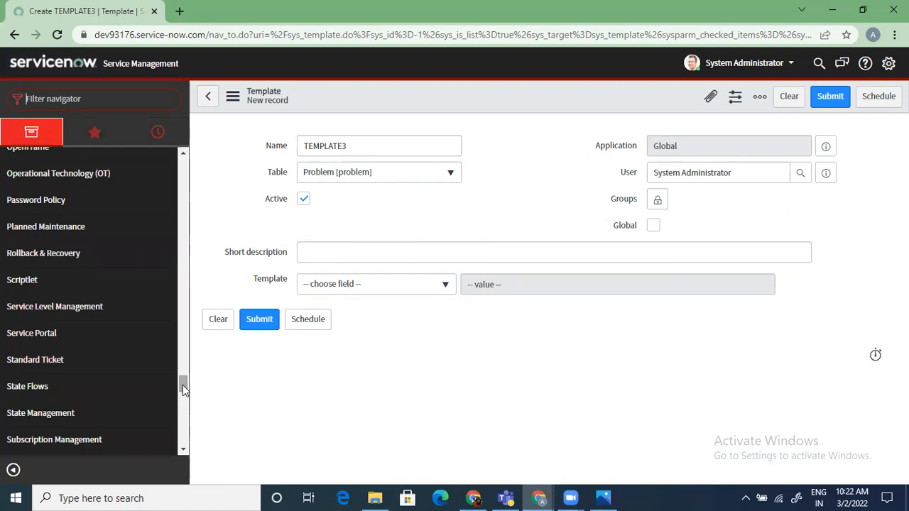
right_click(554, 118)
left_click(547, 107)
right_click(548, 106)
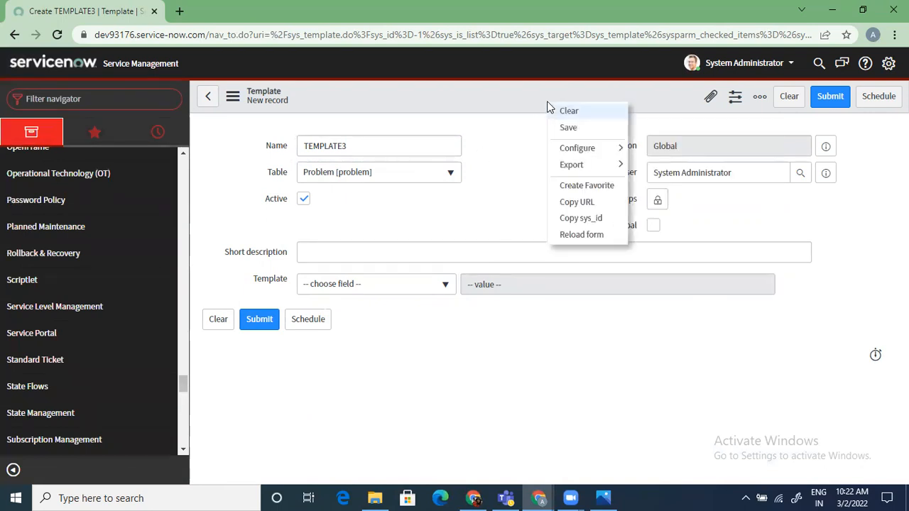
left_click(522, 205)
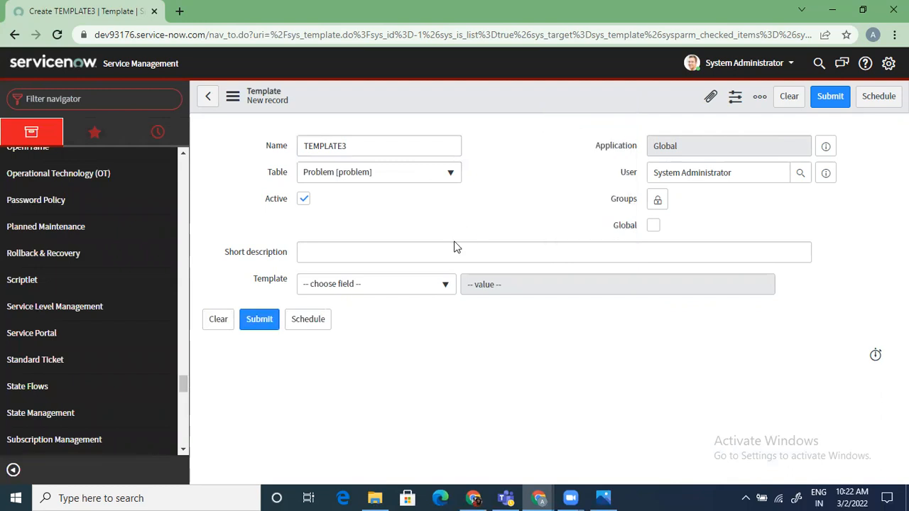
- Filter the navigator for "templates" and reopen the System Definition Templates list, discarding the unsaved template record
left_click(145, 101)
type("t")
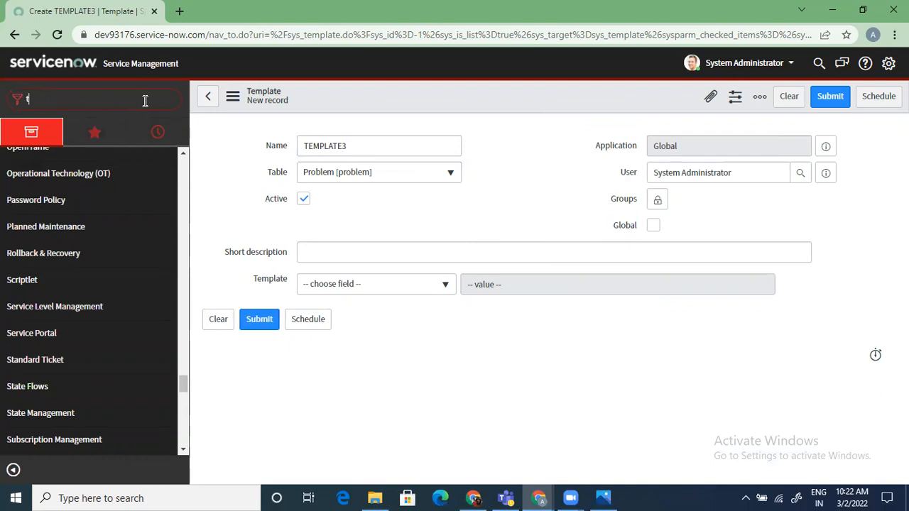
type("emplates")
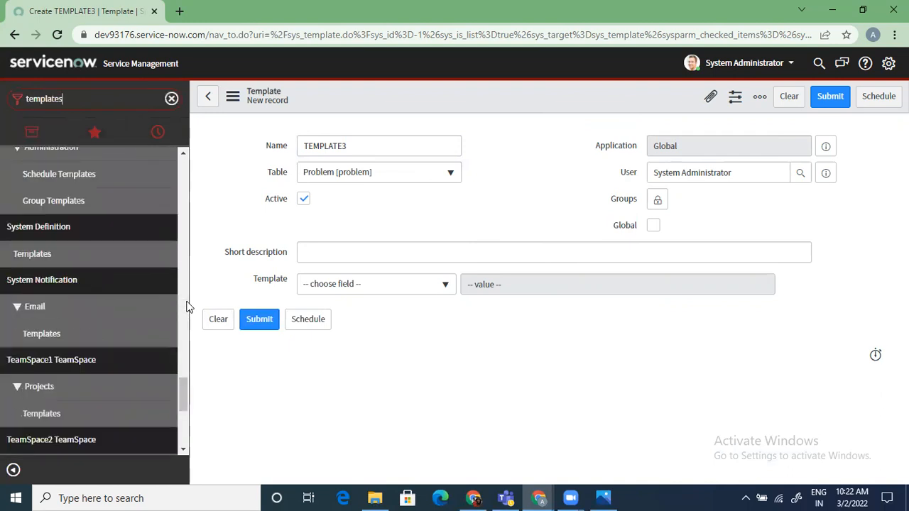
left_click(76, 257)
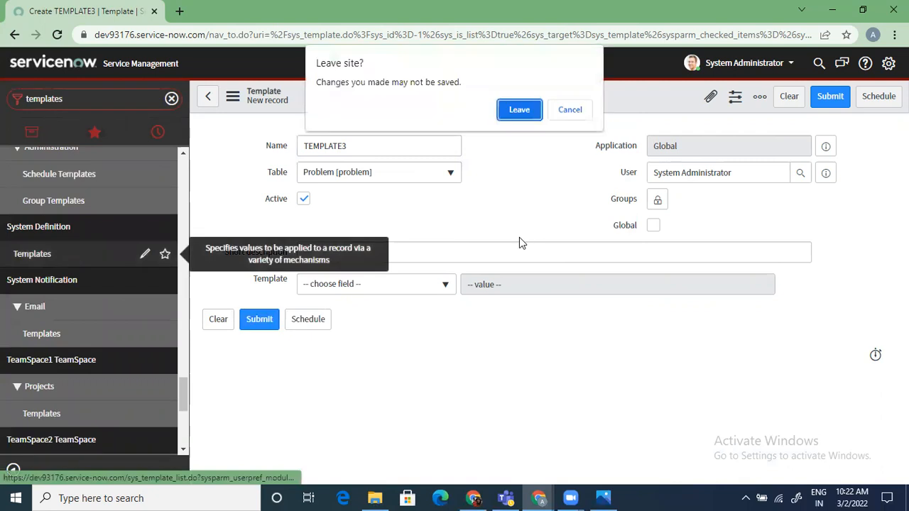
left_click(522, 112)
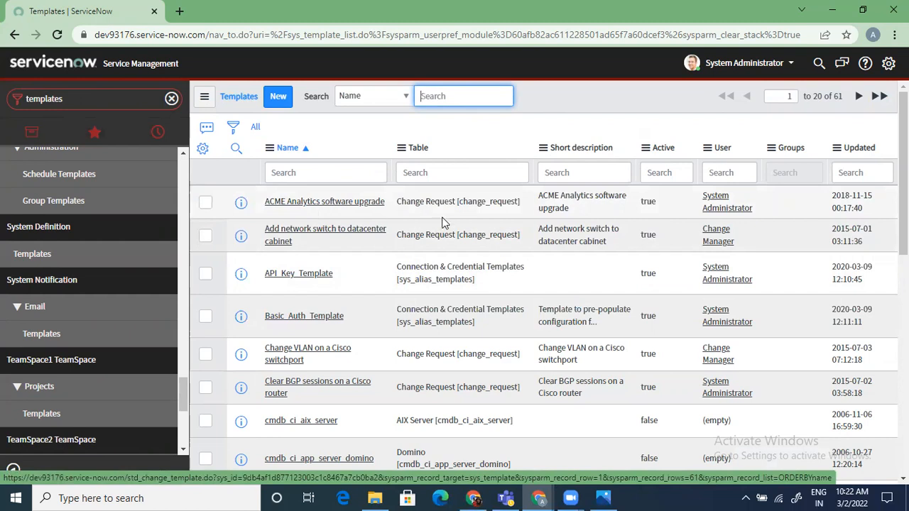
- Group the templates list by Table and open the Hardware Incidents template from the incident group
right_click(416, 149)
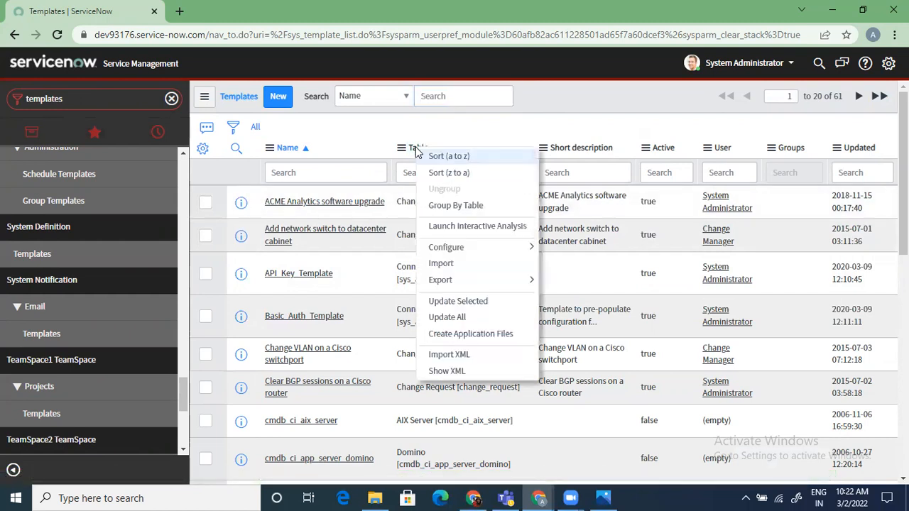
left_click(459, 206)
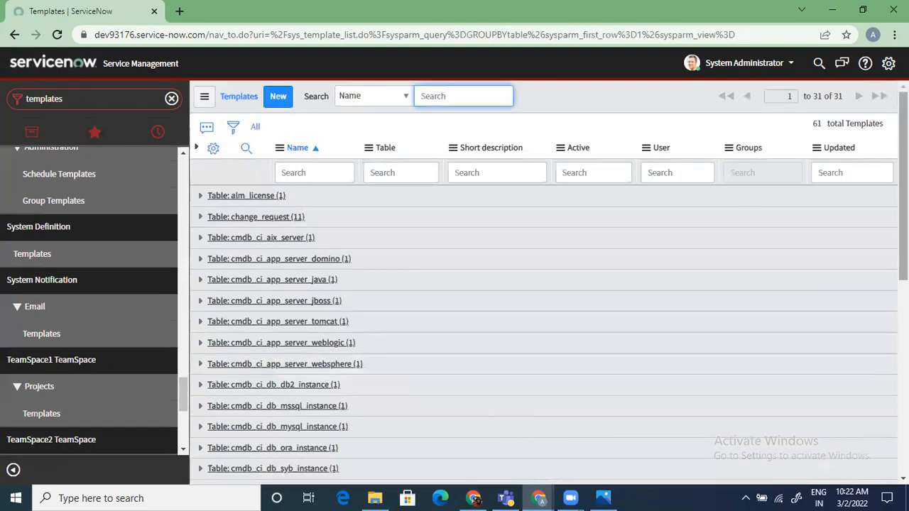
scroll(544, 305, "down", 6)
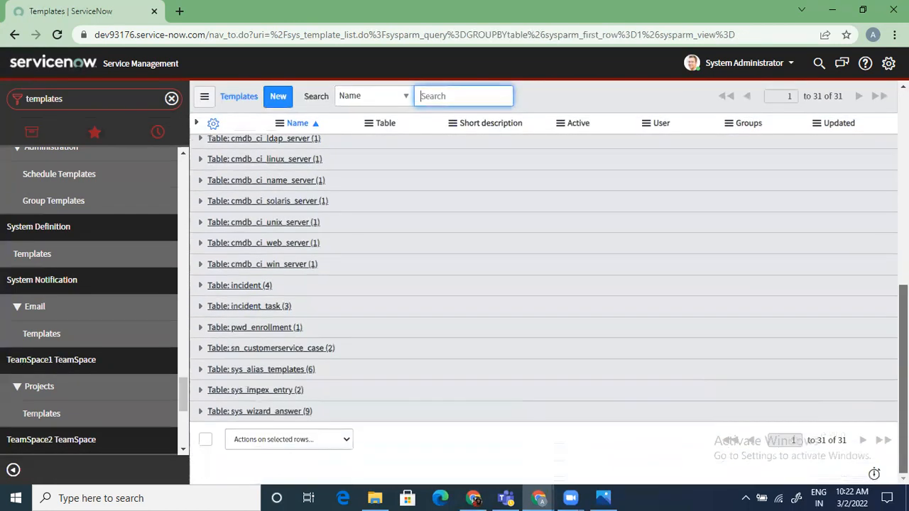
left_click(201, 286)
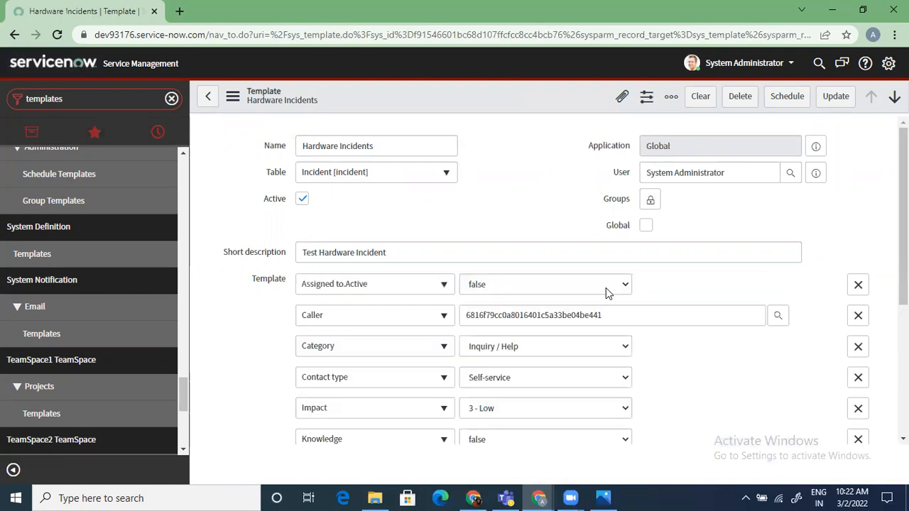
- Add a Subcategory field with the value Monitor to the Hardware Incidents template and insert it as a new record
left_click_drag(904, 213, 903, 329)
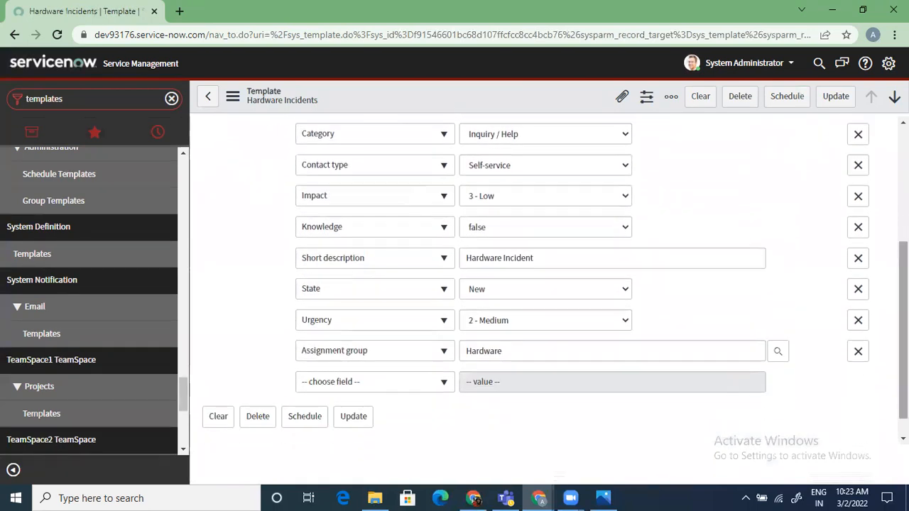
left_click(389, 382)
type("sub")
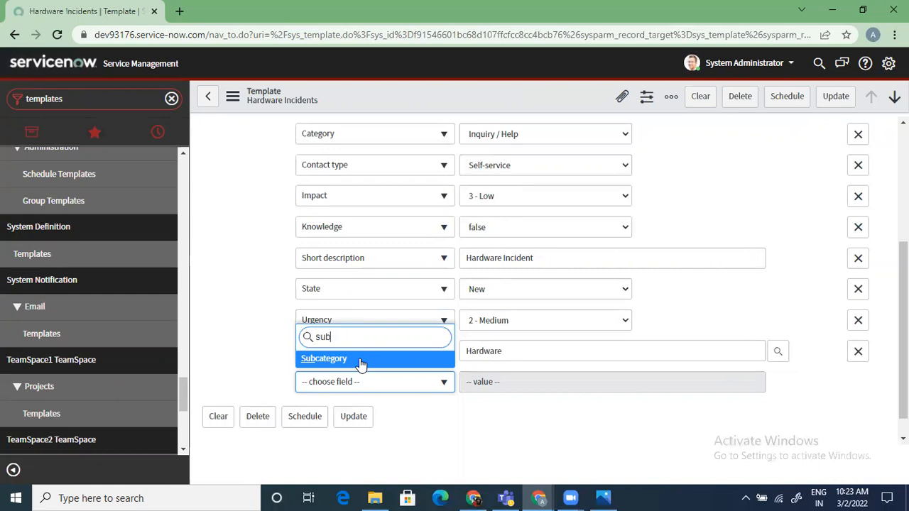
key("Return")
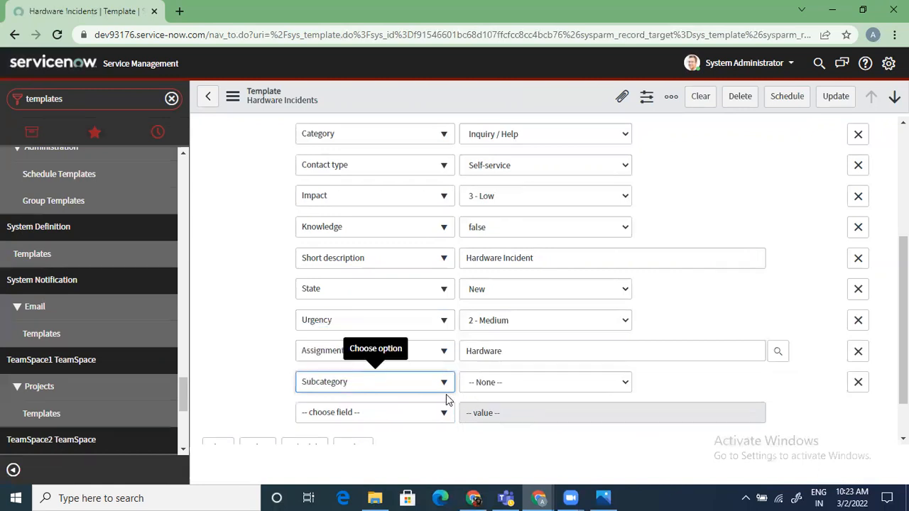
left_click(592, 383)
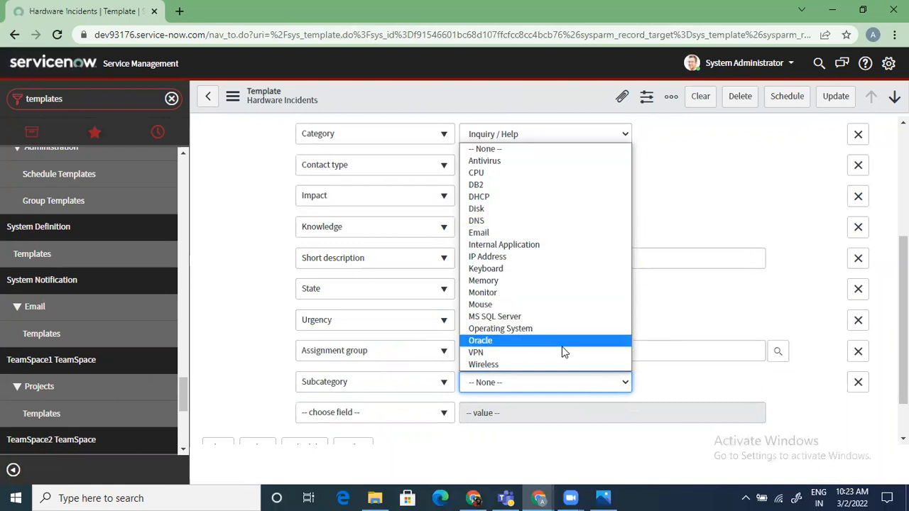
left_click(530, 292)
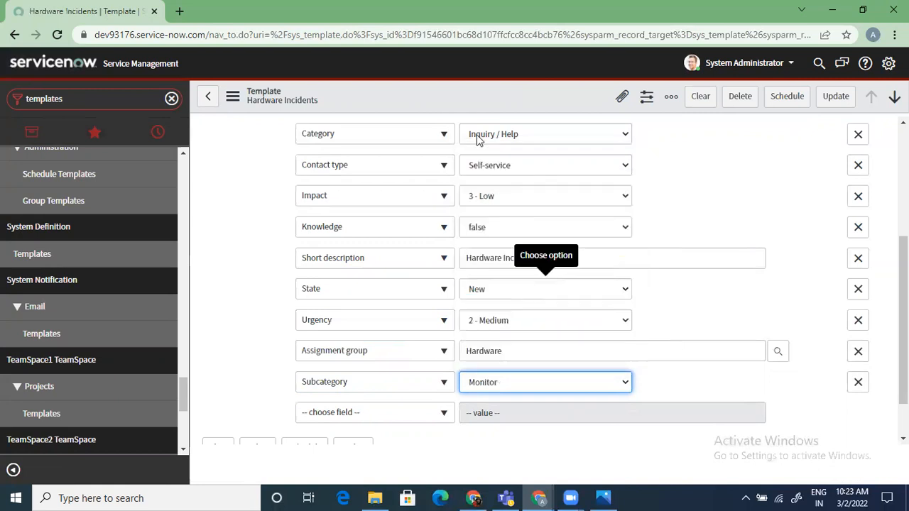
right_click(476, 105)
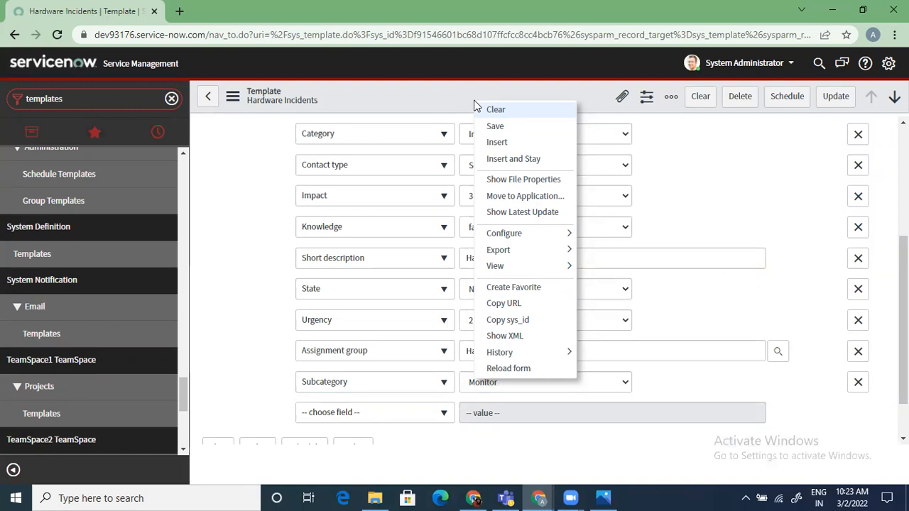
left_click(514, 145)
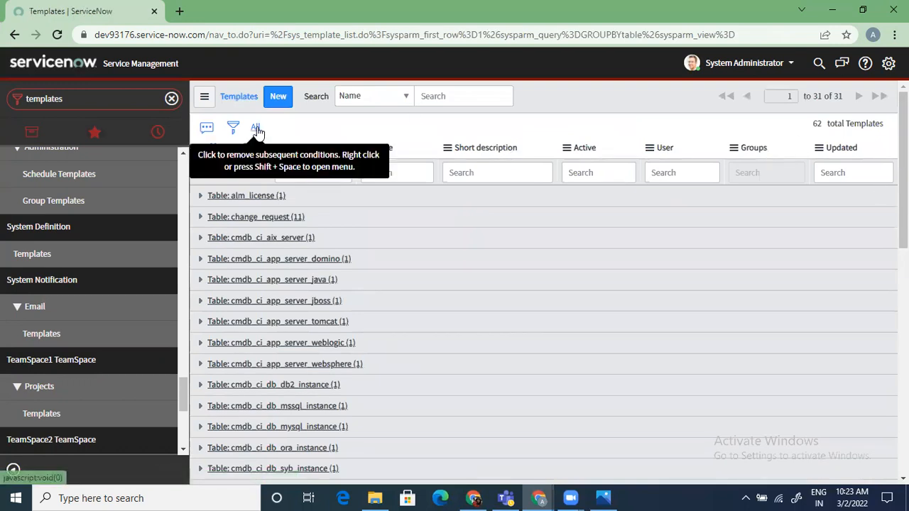
- Ungroup the templates list and filter it to records with Created on Today
right_click(422, 151)
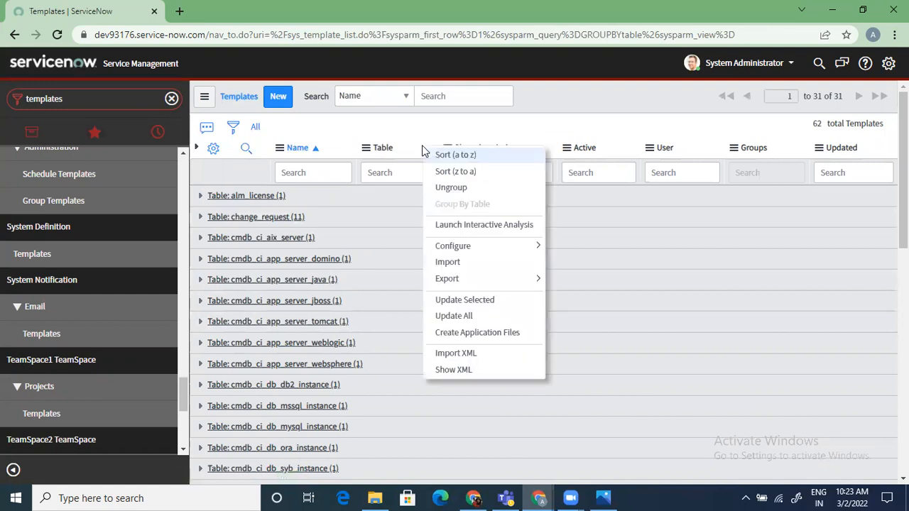
left_click(452, 188)
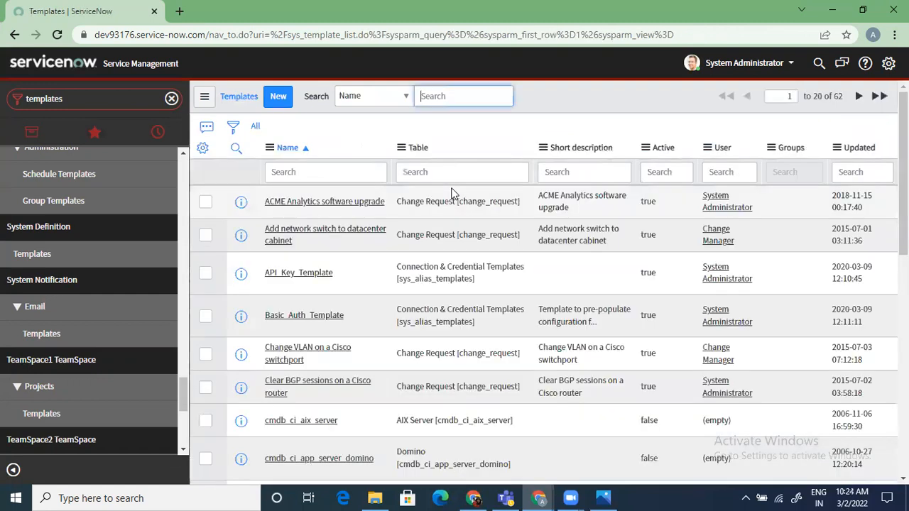
left_click(233, 127)
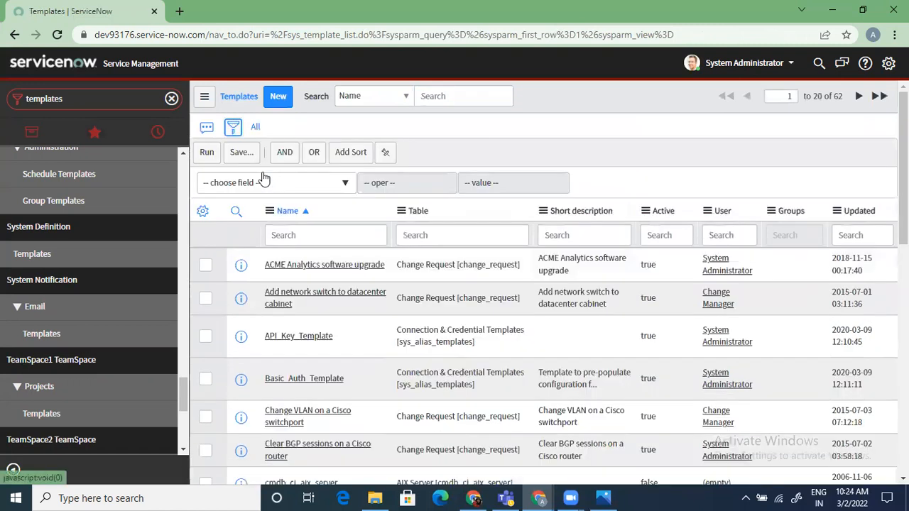
left_click(263, 186)
type("creat")
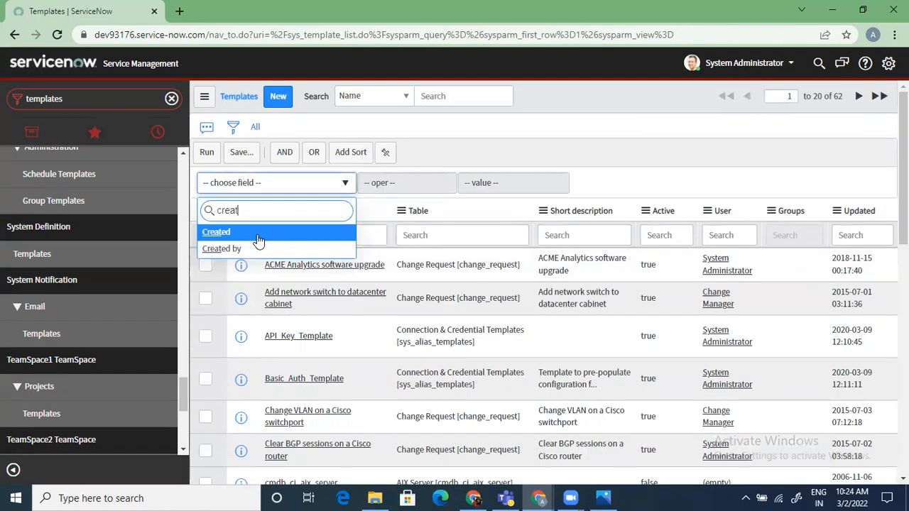
key("Return")
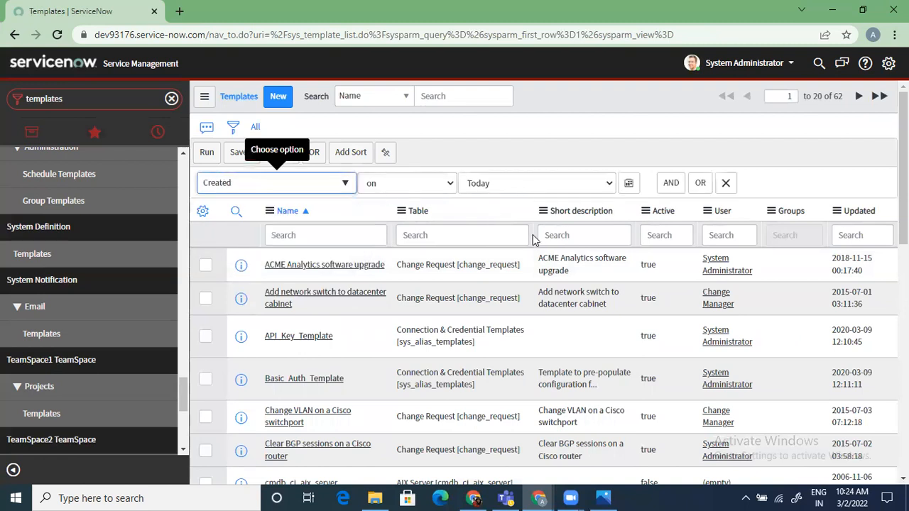
left_click(206, 152)
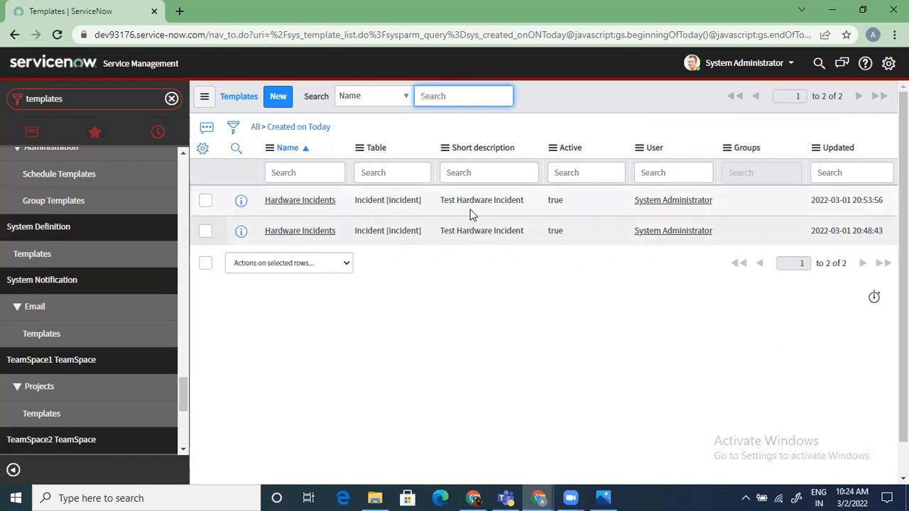
- Add an Additional comments field with the value "test comments" to the most recently updated Hardware Incidents template and insert it as a new record
left_click(331, 204)
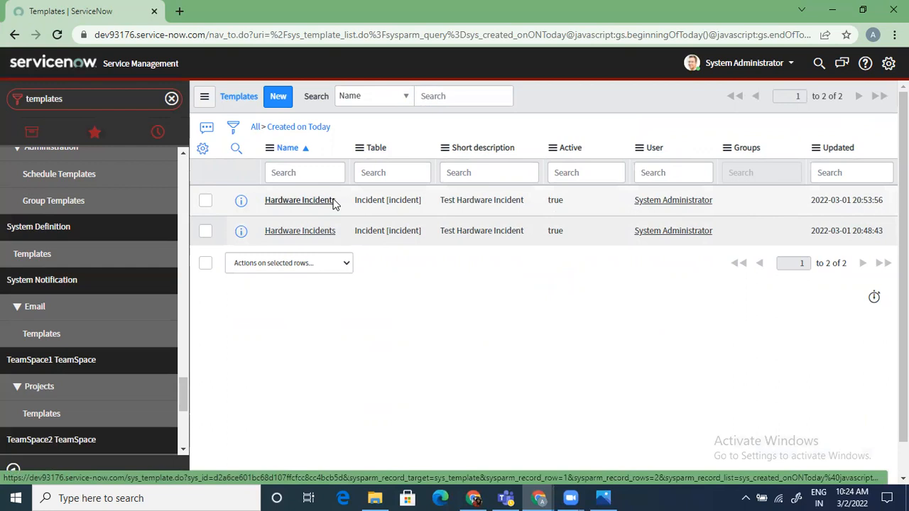
left_click(309, 204)
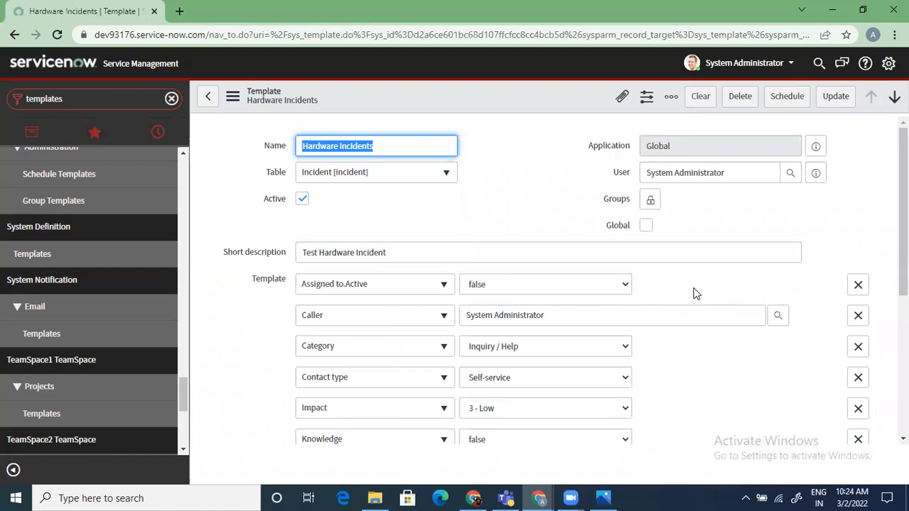
scroll(395, 361, "down", 4)
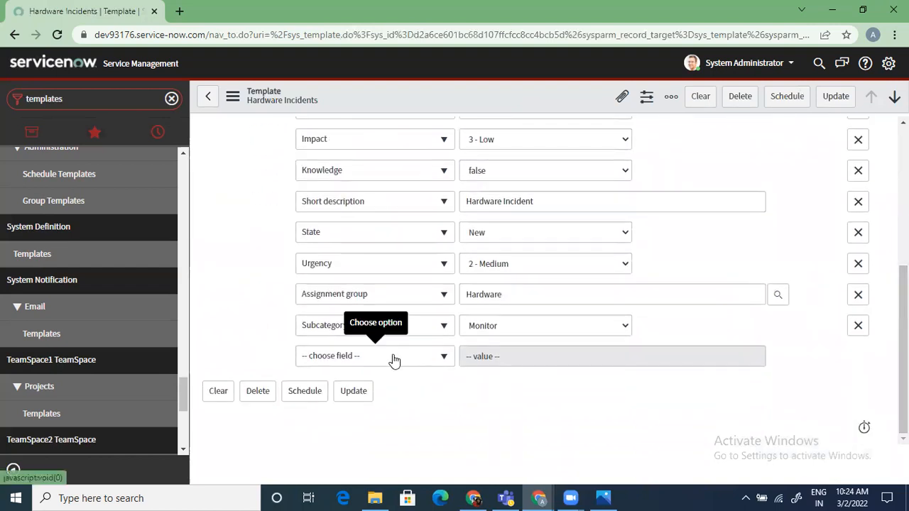
left_click(393, 355)
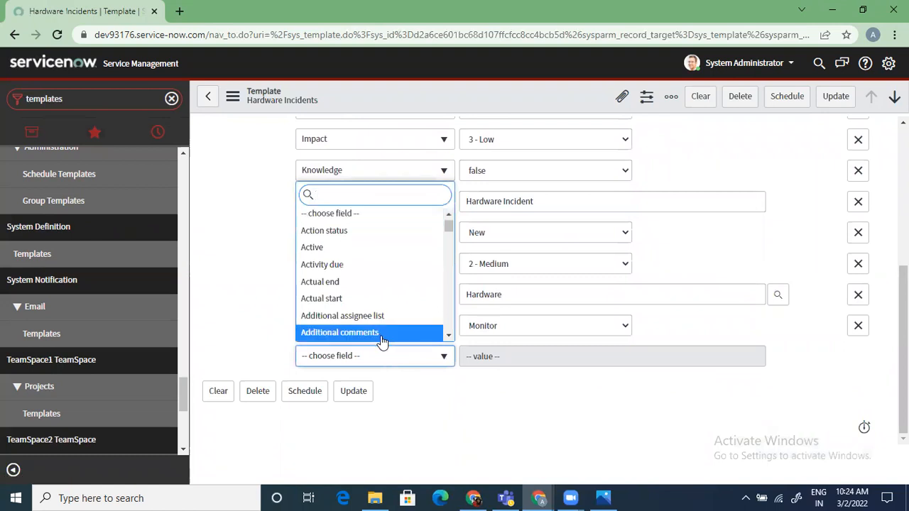
left_click(381, 338)
left_click(533, 367)
type("test comments")
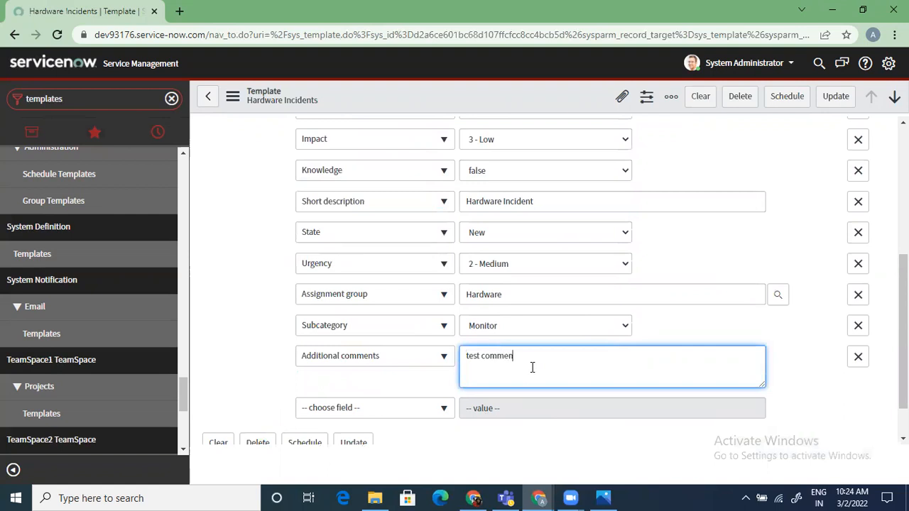
right_click(504, 106)
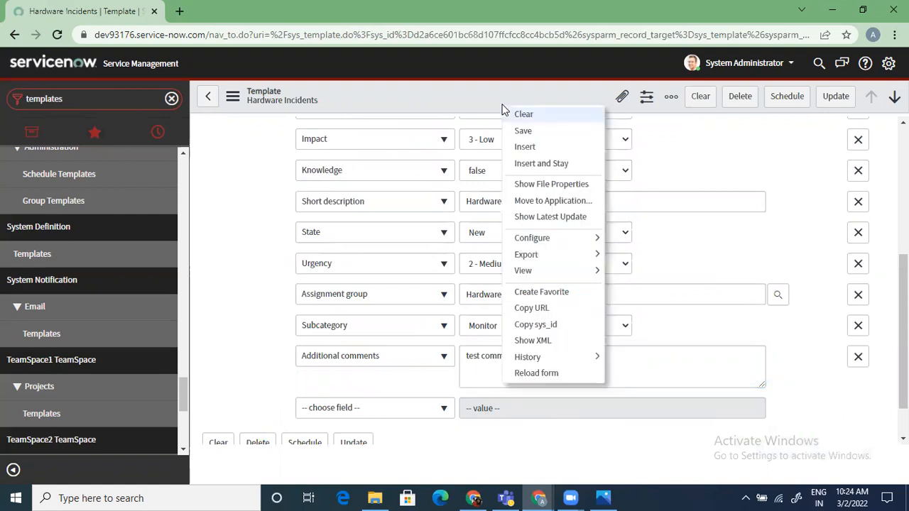
left_click(521, 163)
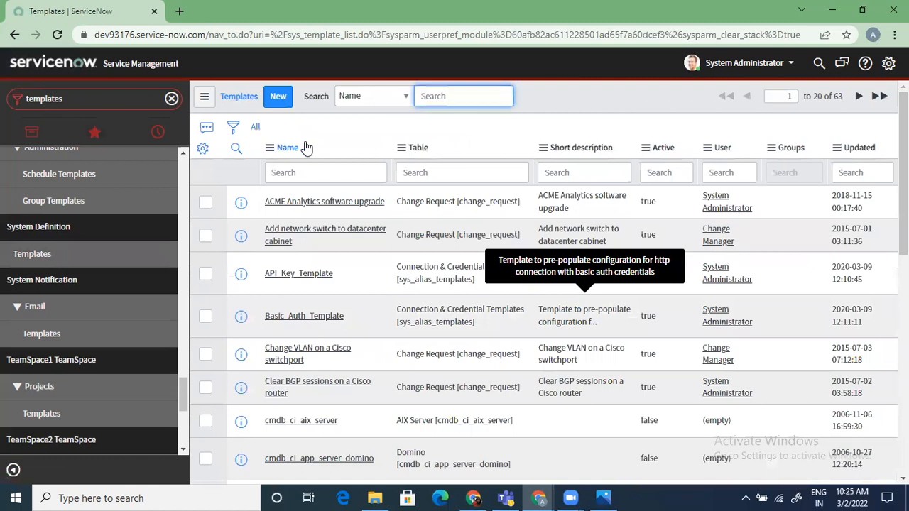
- Filter the full Templates list by the condition Created on Today
left_click(233, 127)
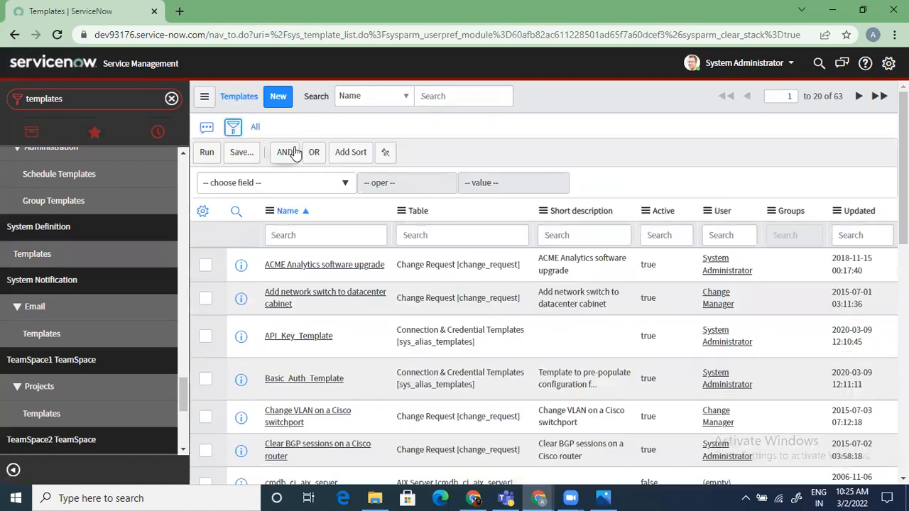
left_click(264, 184)
type("cre")
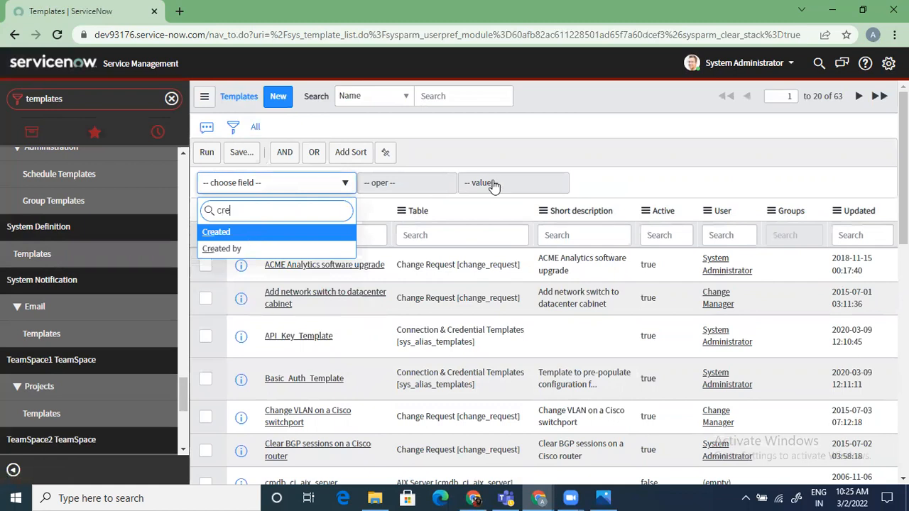
key("Return")
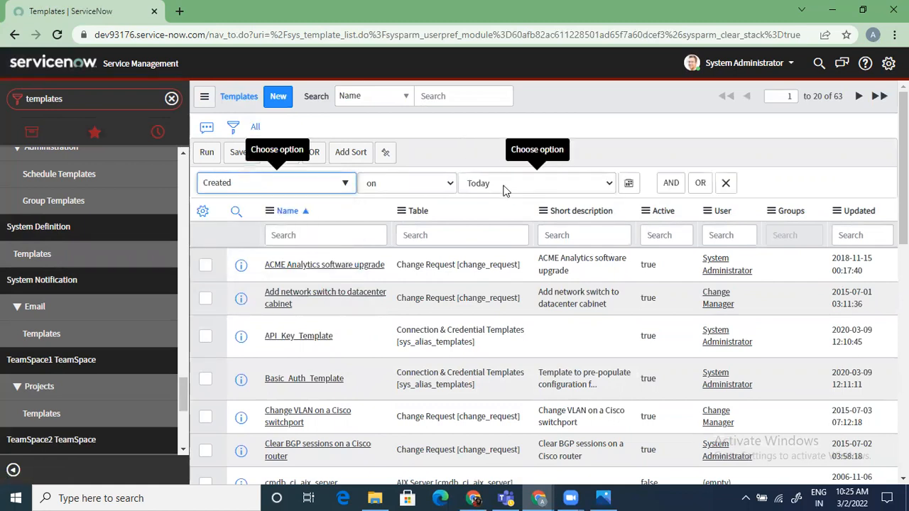
left_click(205, 152)
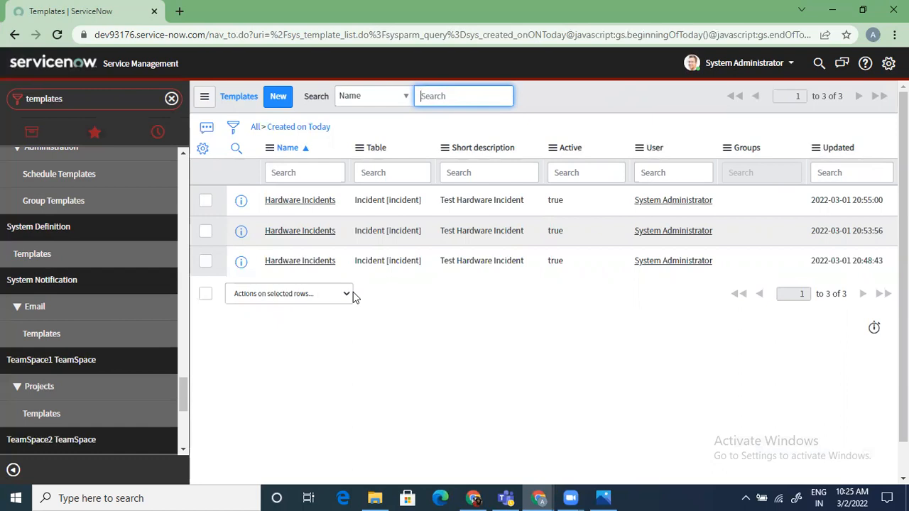
- Clear the navigator filter and open the Catalog Tasks list in a new tab with sc_task.LIST
left_click(171, 99)
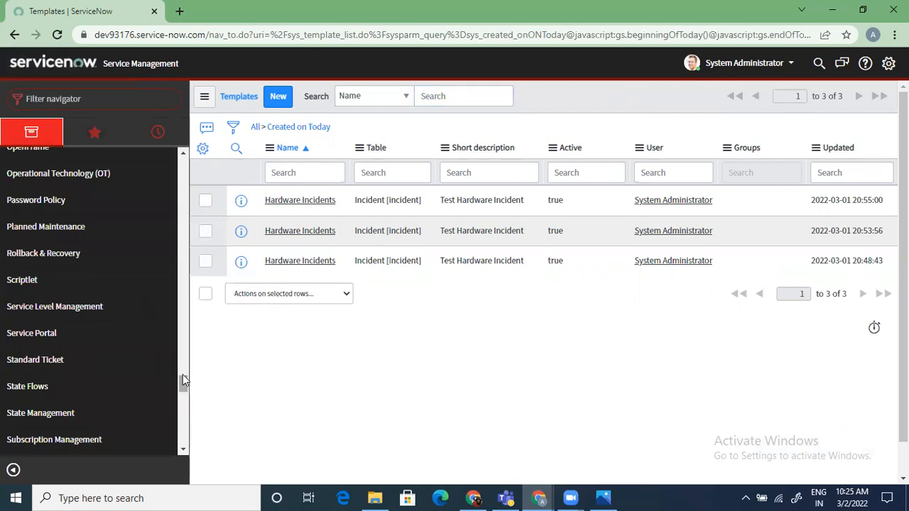
left_click_drag(182, 380, 178, 113)
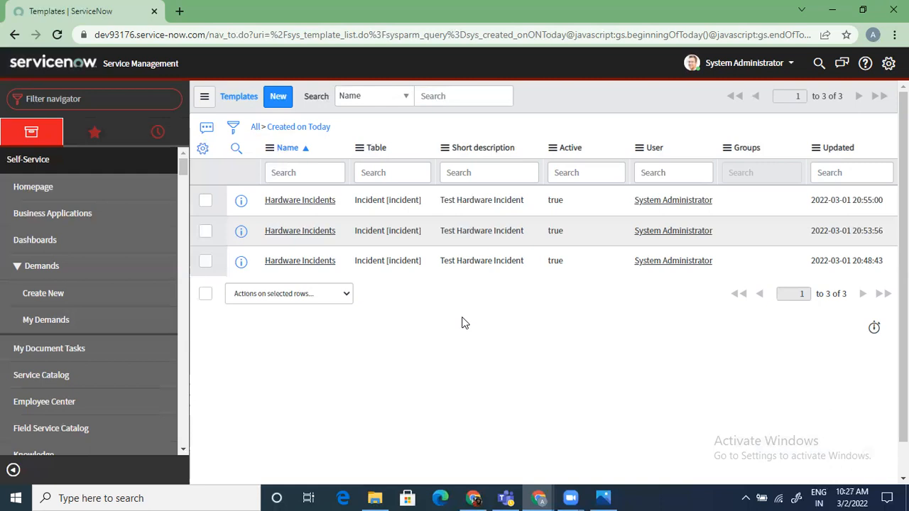
left_click(116, 102)
type("sc_")
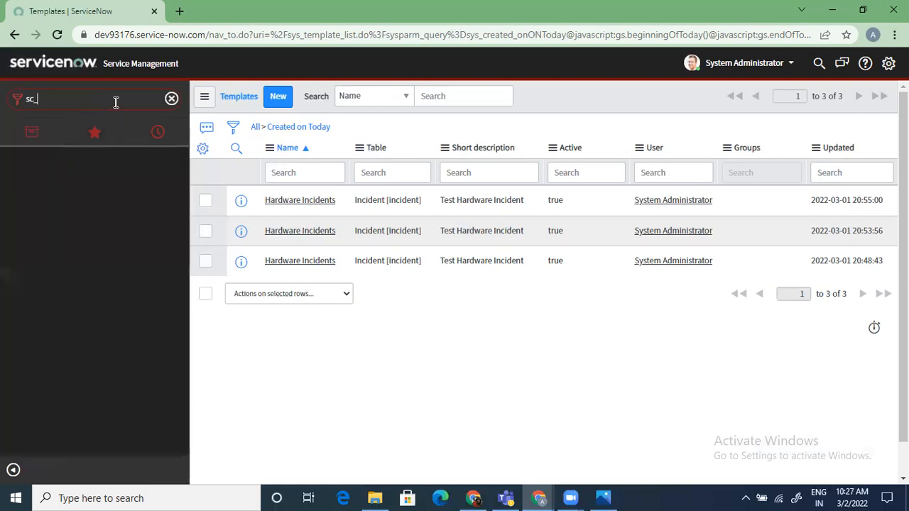
type("task.l")
type(".LIST")
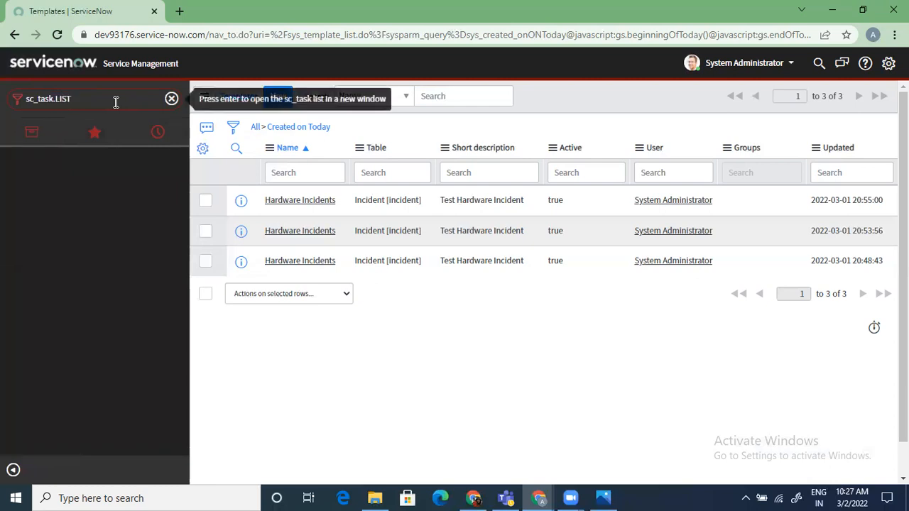
key("Return")
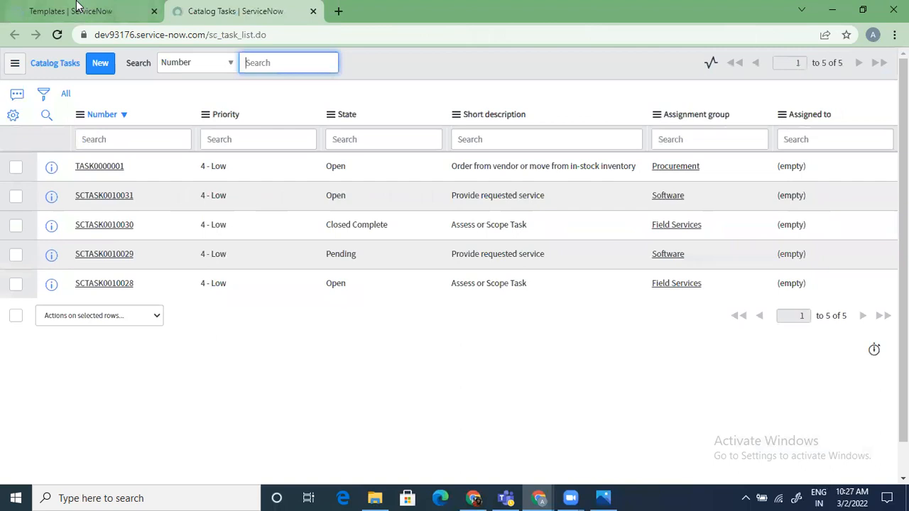
- Copy the table name sys_template from the Templates page URL and open its list in a new tab with sys_template.LIST
left_click(77, 9)
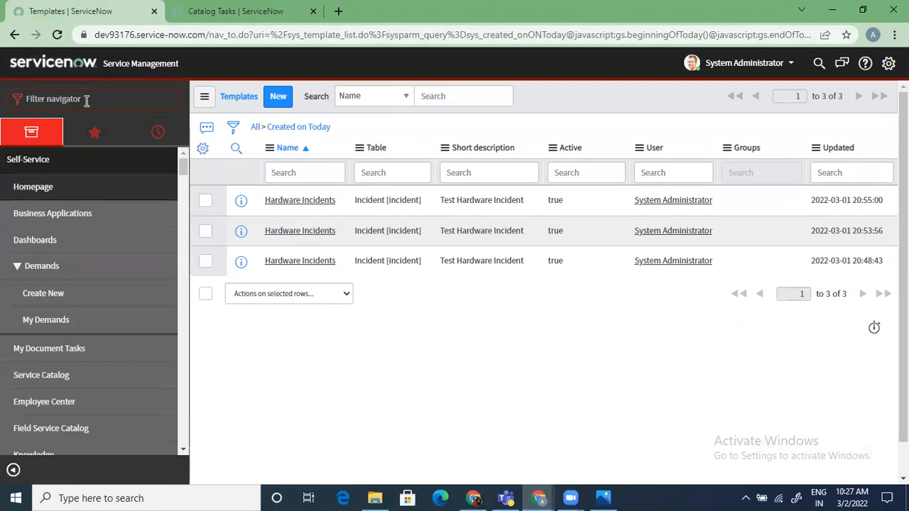
left_click_drag(286, 35, 341, 35)
key("ctrl+c")
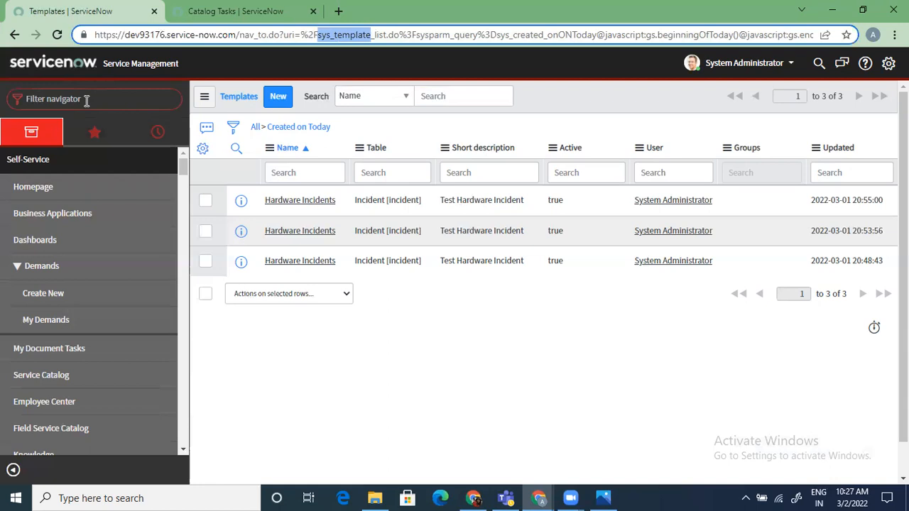
left_click(110, 106)
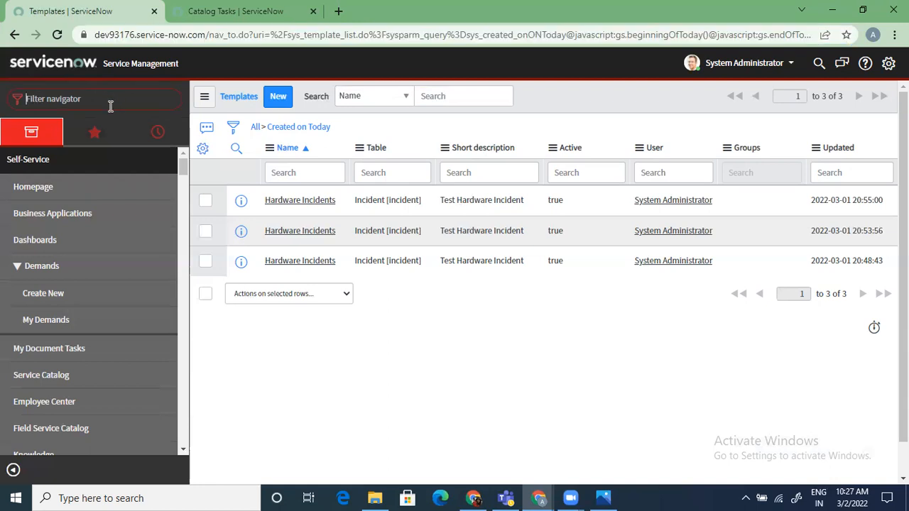
key("ctrl+v")
type(".LIST")
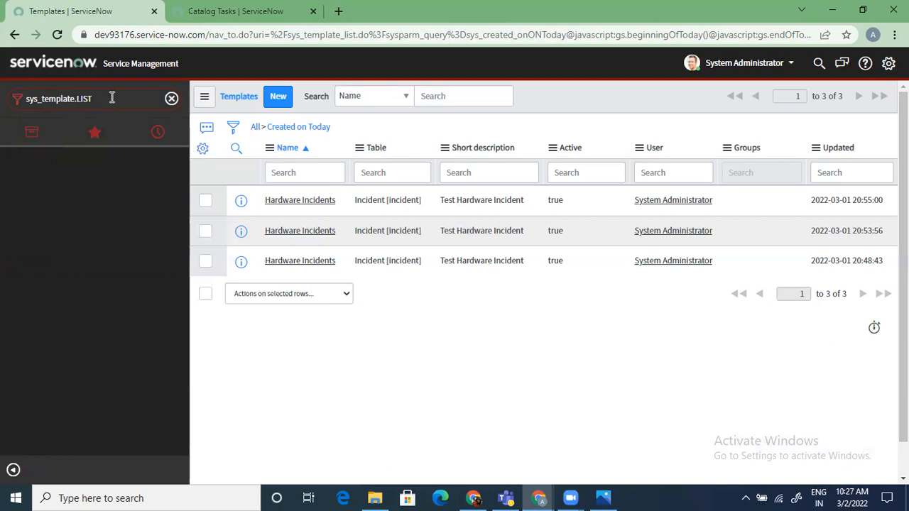
key("Return")
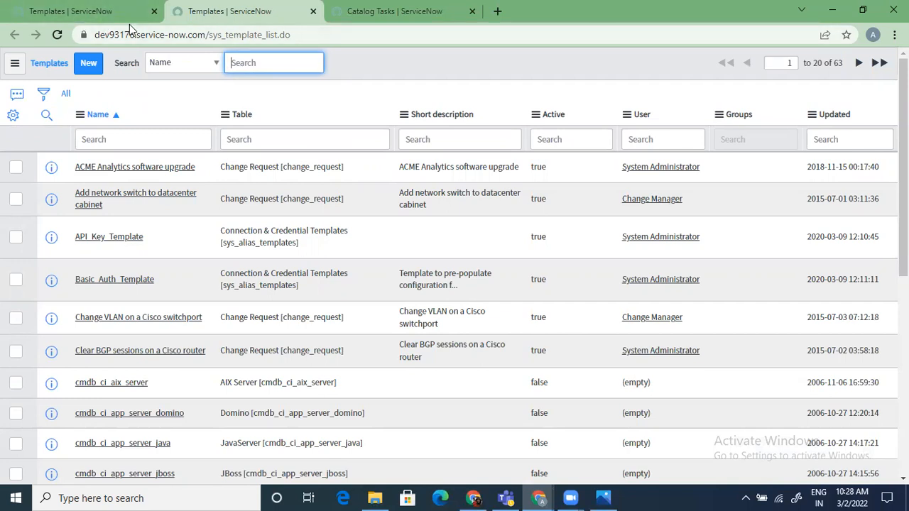
- Return to the original Templates tab and open the template list within that same tab with sys_template.list
left_click(71, 12)
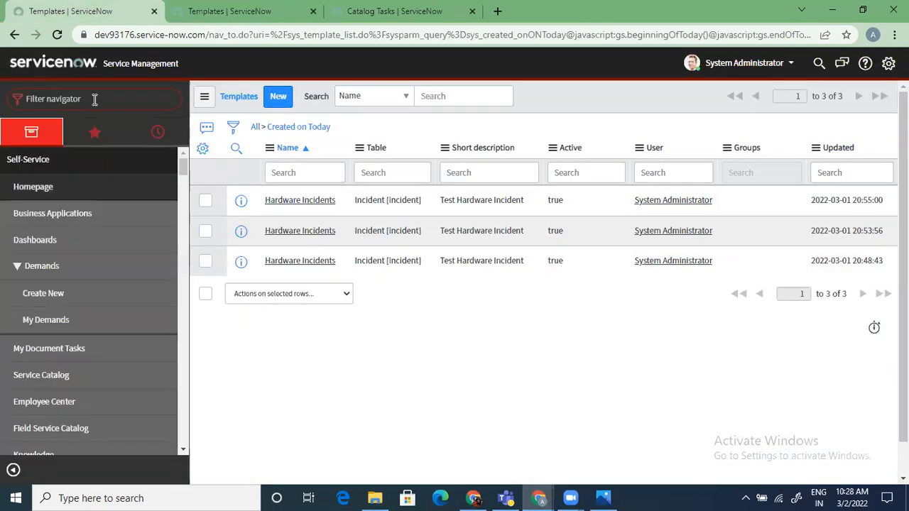
key("ctrl+v")
type(".list")
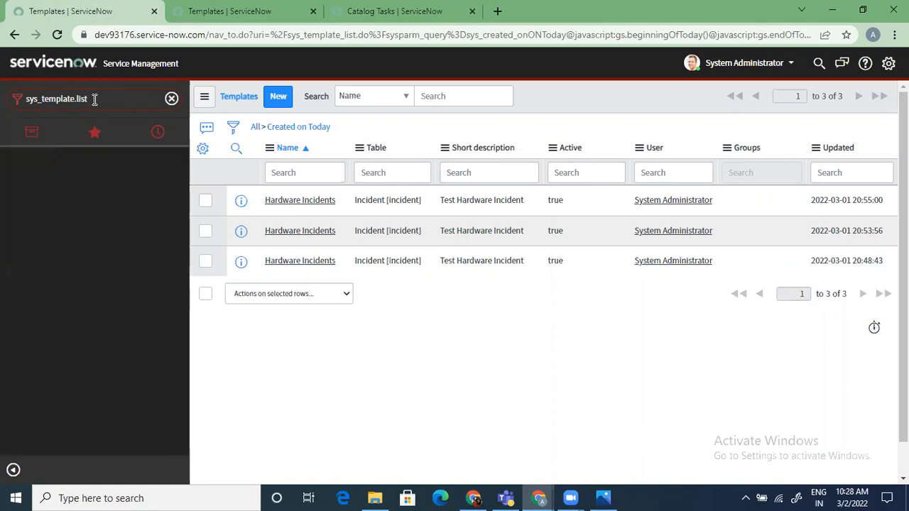
key("Return")
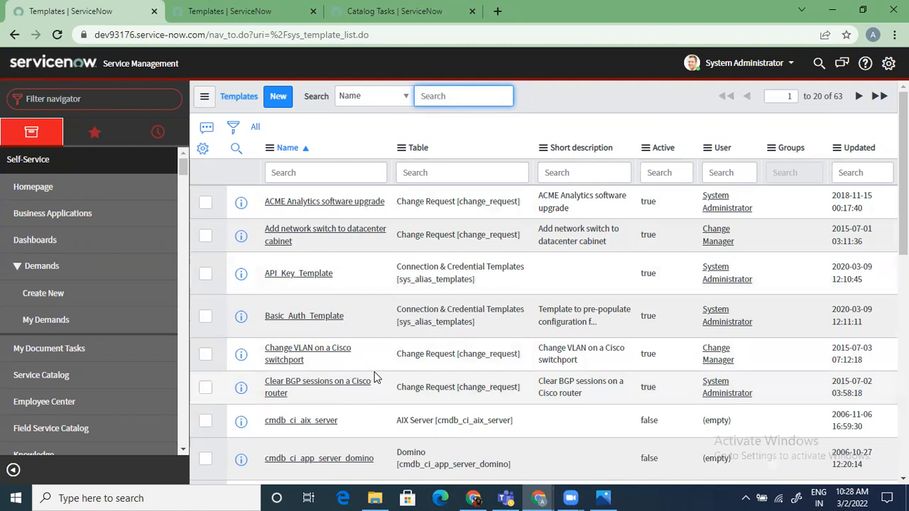
- View a blank new Catalog Task record, return to its list without submitting, and switch back to the Templates tabs
left_click(410, 15)
left_click(263, 332)
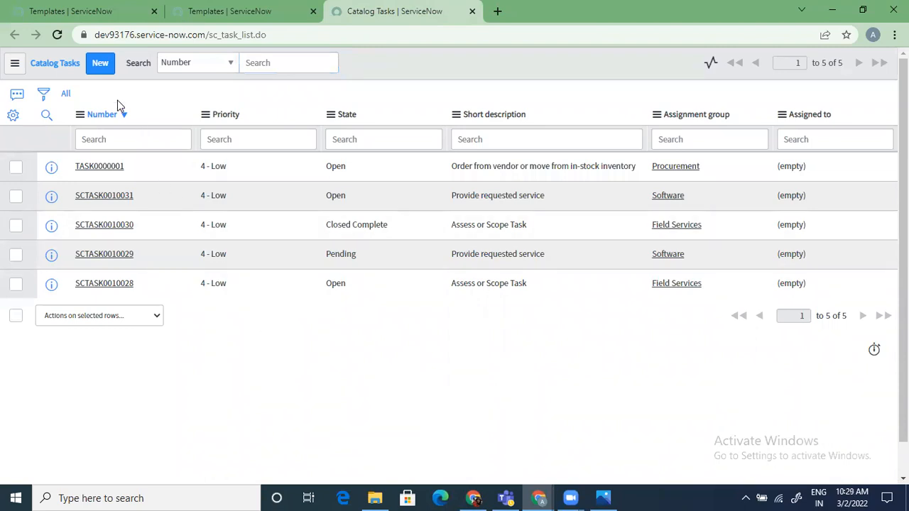
left_click(100, 63)
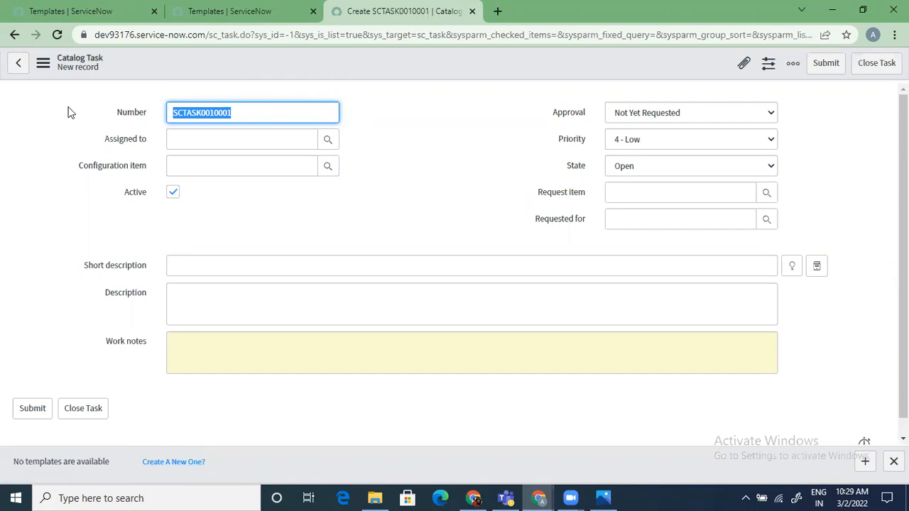
left_click(14, 35)
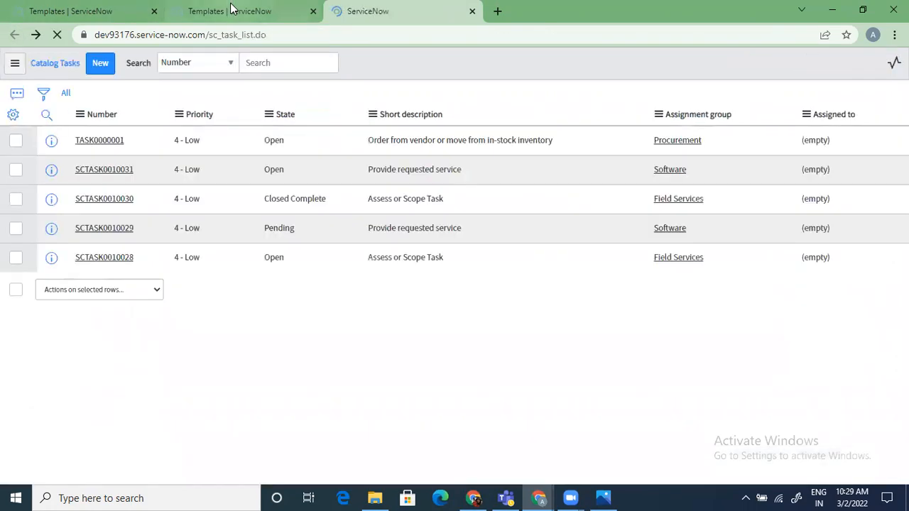
left_click(92, 12)
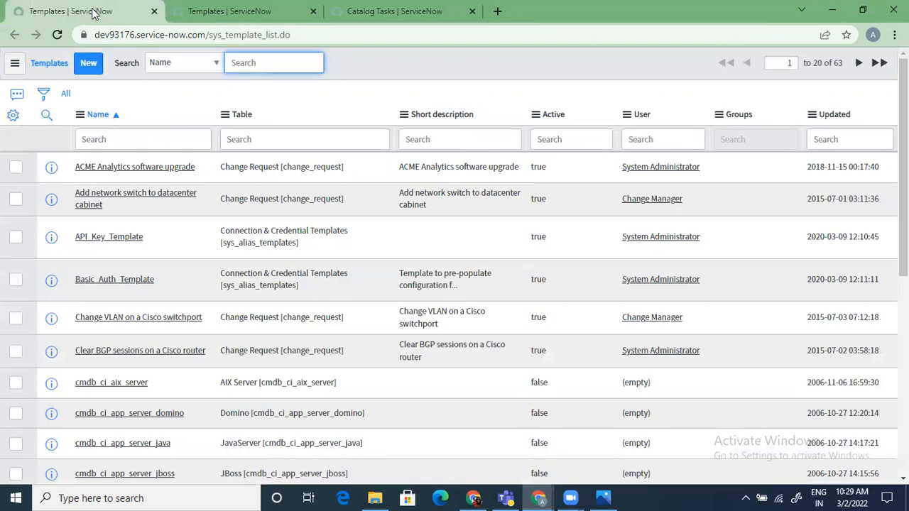
left_click(246, 11)
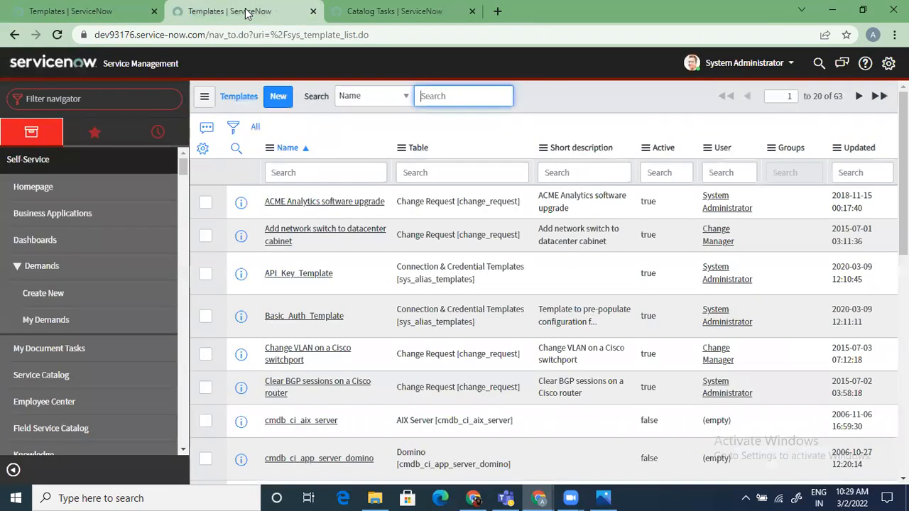
- Open the System Definition Tables list via the navigator filter "tables" and filter its Extends table column by *task
left_click(65, 96)
type("tables")
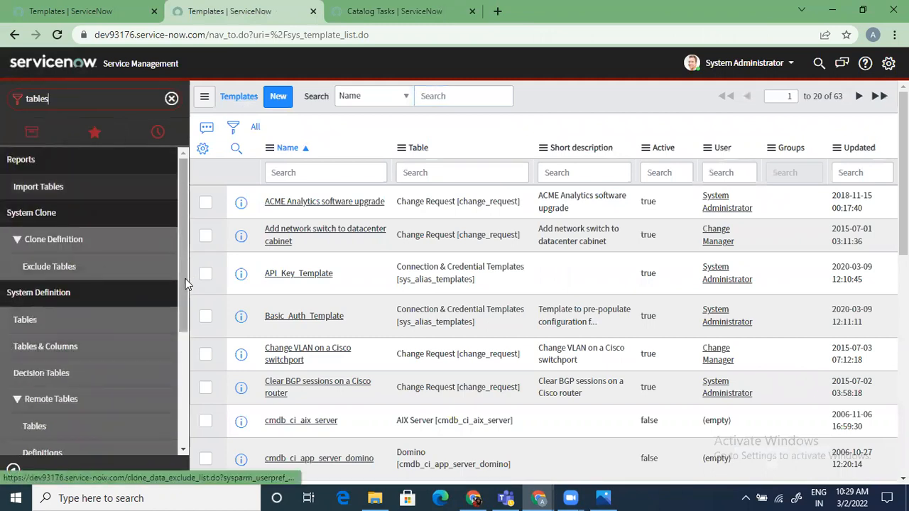
left_click(86, 320)
left_click(625, 173)
type("*task")
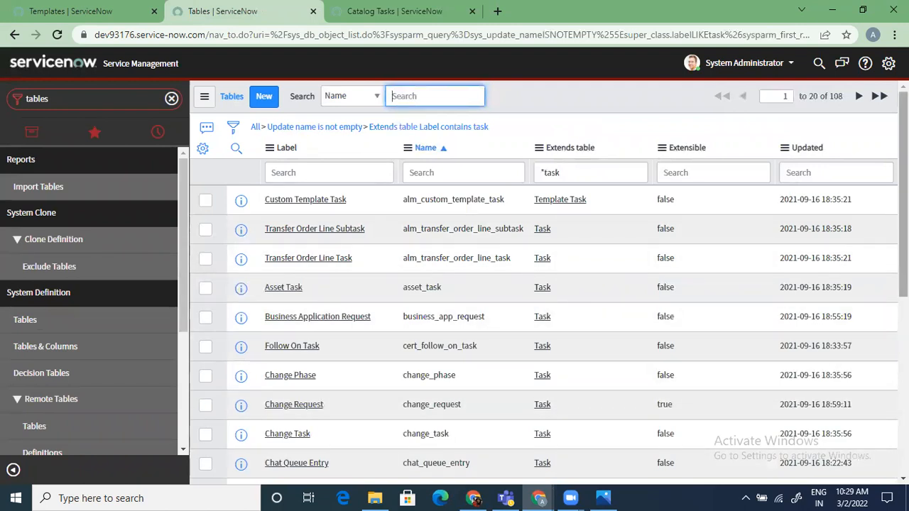
- Look through the filtered tables and open the parent Task table's record from the Transfer Order Line Subtask row
scroll(543, 306, "down", 3)
scroll(543, 305, "down", 3)
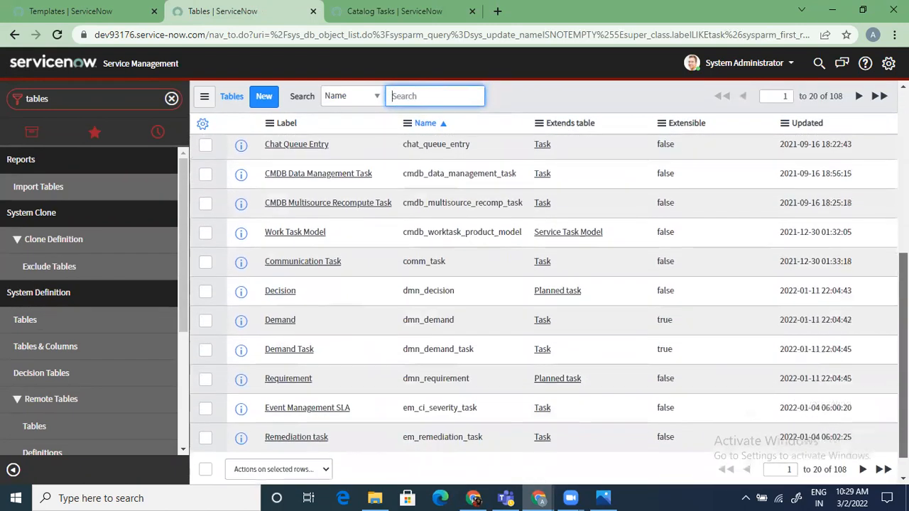
scroll(544, 305, "up", 4)
scroll(543, 306, "up", 1)
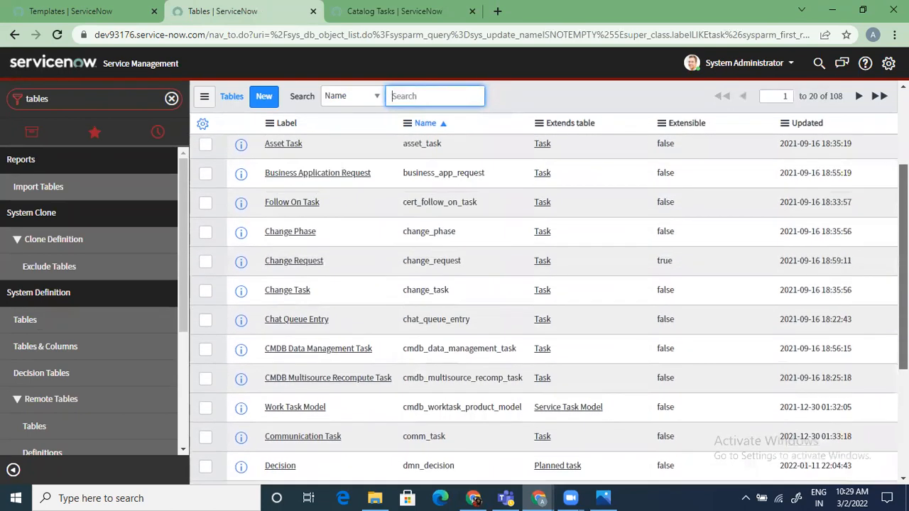
scroll(544, 306, "down", 3)
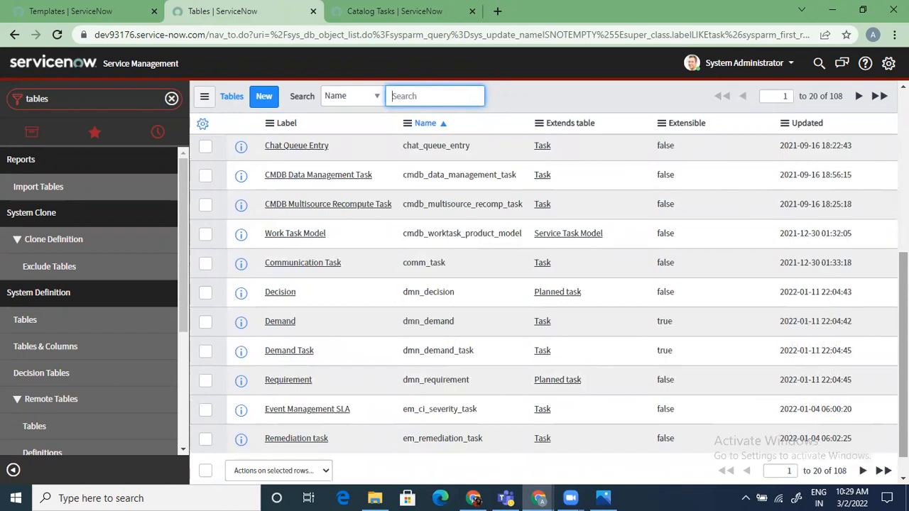
scroll(544, 306, "up", 4)
left_click(427, 174)
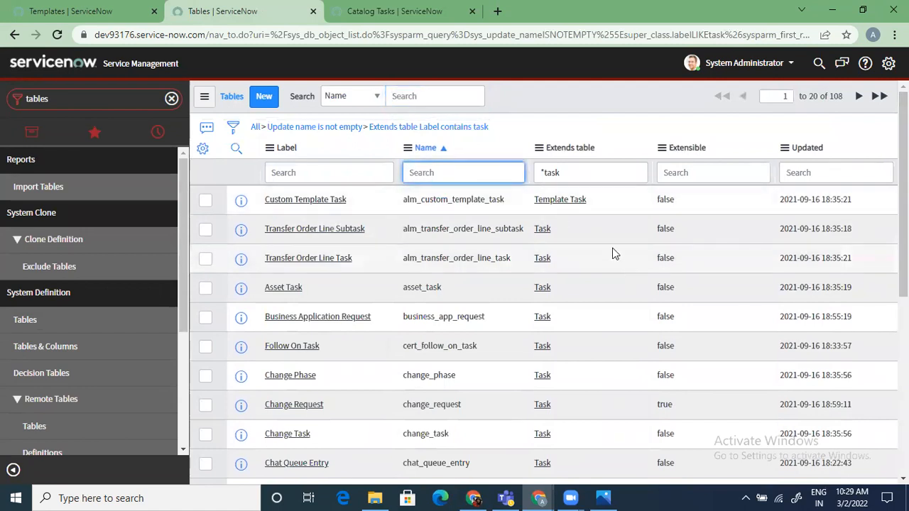
left_click(547, 233)
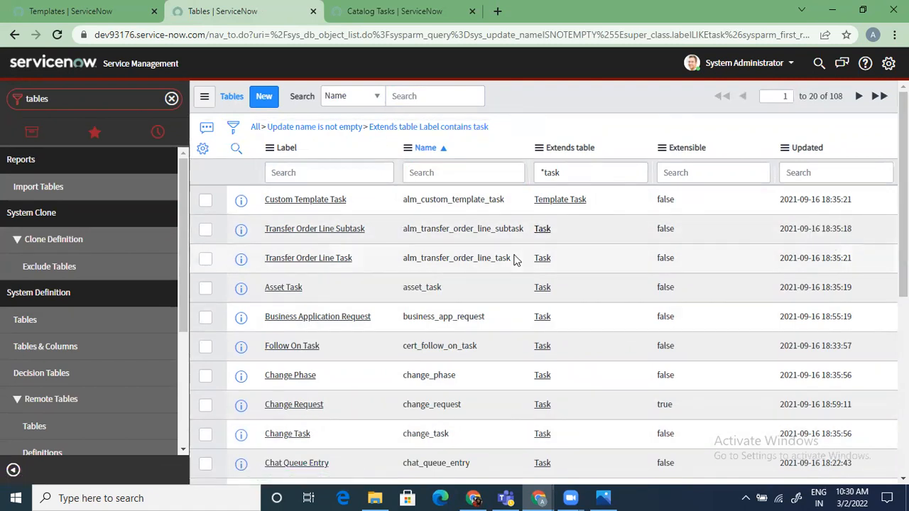
left_click(541, 228)
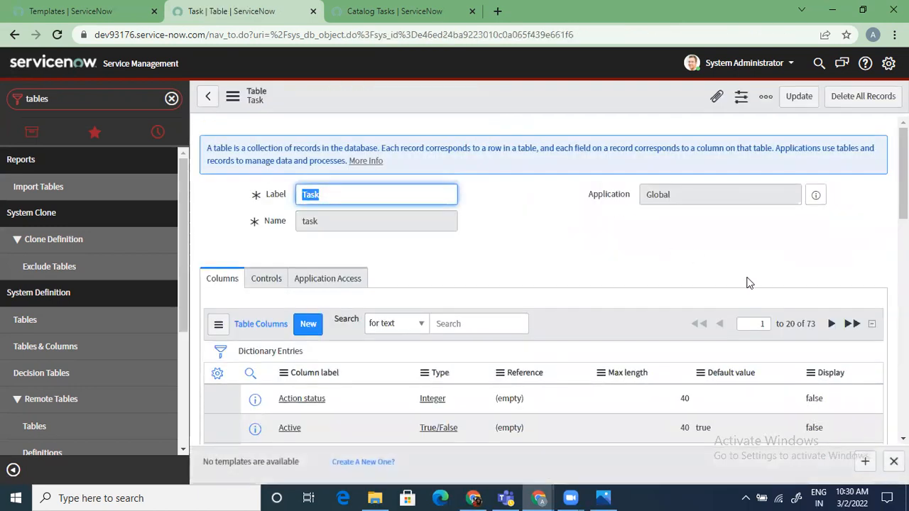
- Open the Task table's list in a new tab with task.LIST
left_click(131, 97)
type("task.LIST")
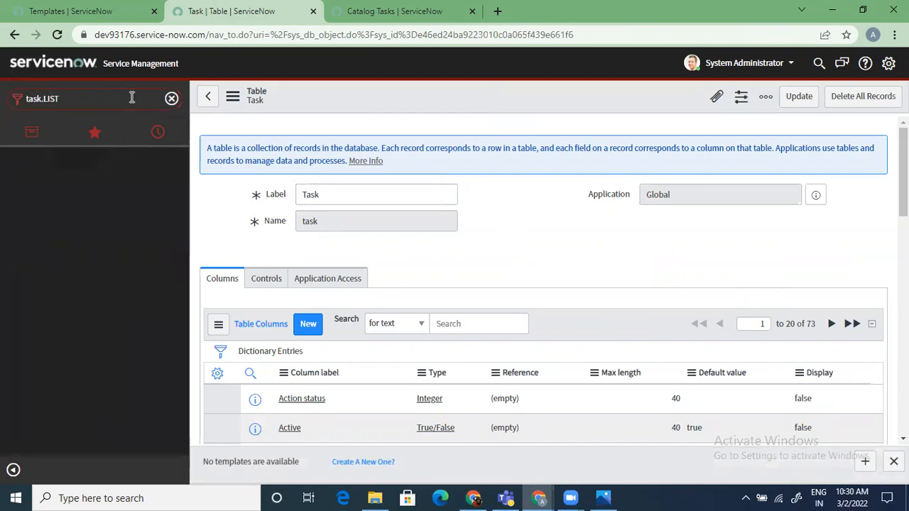
key("Return")
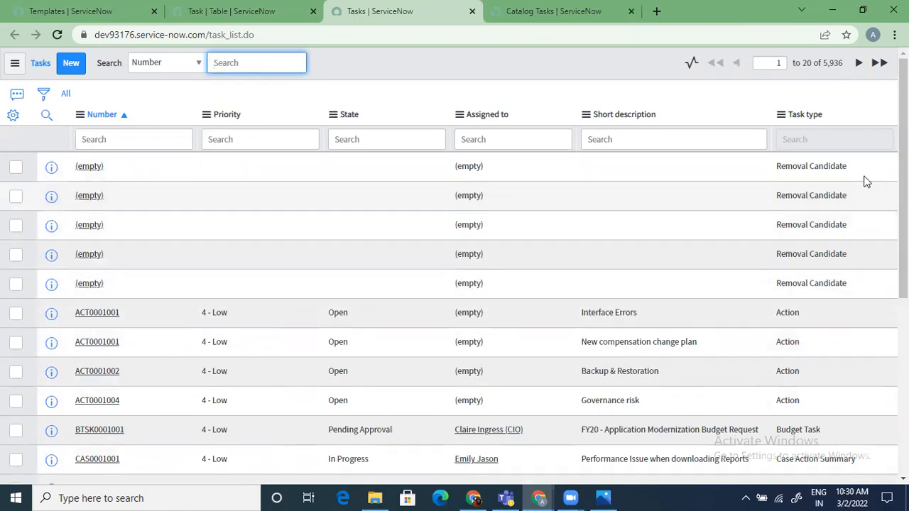
- Group the task list by Task type and look through all the resulting groups
left_click(818, 117)
right_click(820, 118)
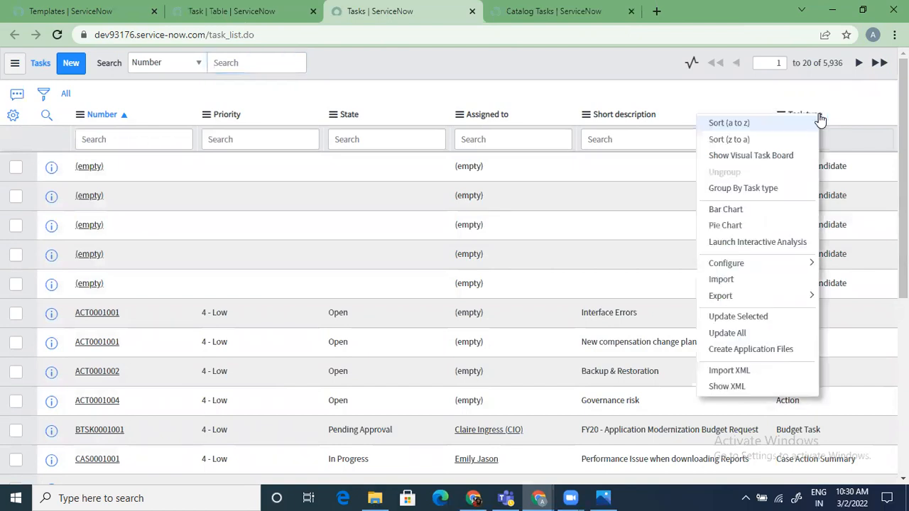
left_click(755, 190)
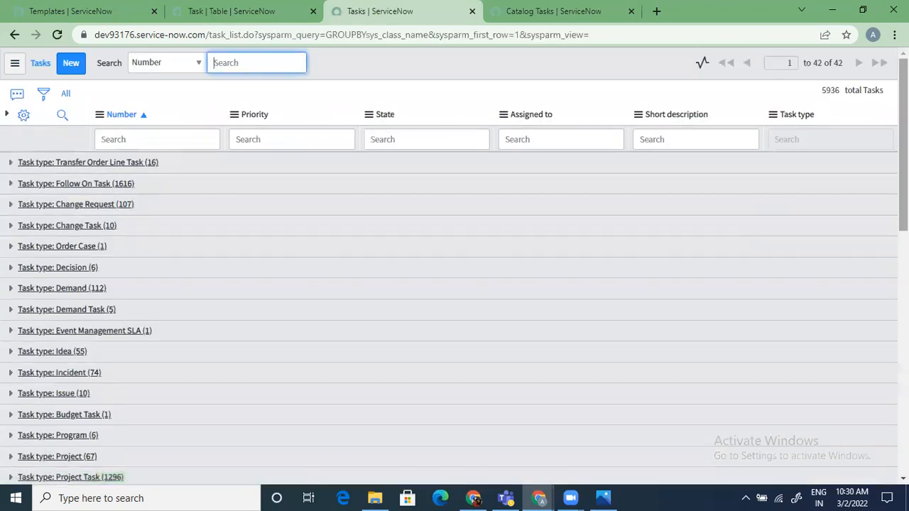
scroll(455, 284, "down", 3)
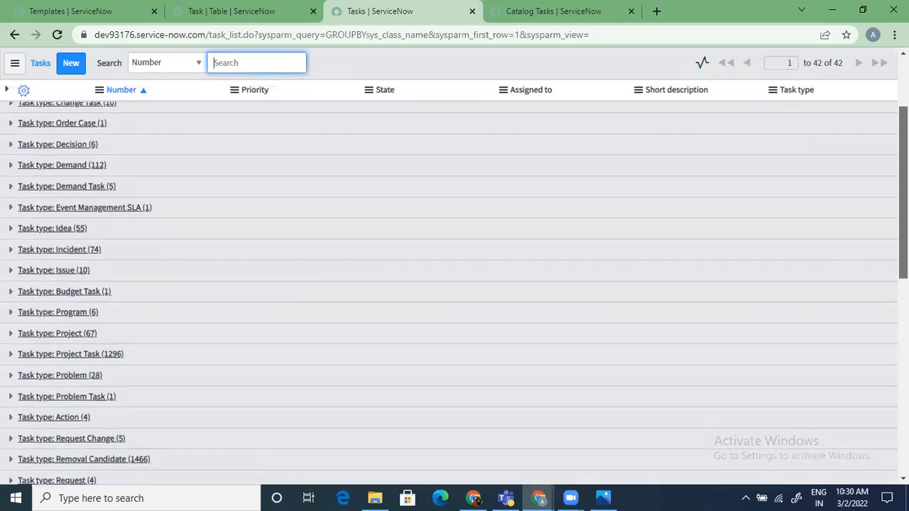
scroll(228, 137, "up", 2)
scroll(228, 137, "down", 1)
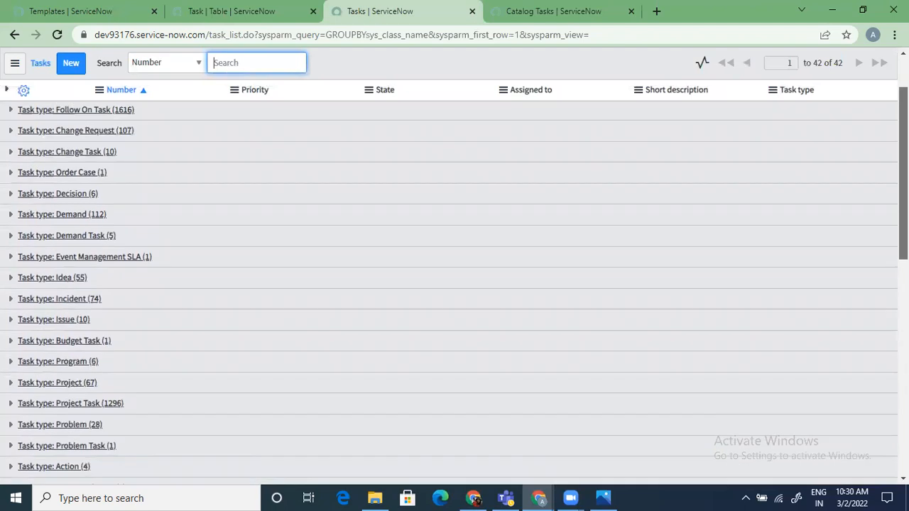
scroll(454, 284, "down", 10)
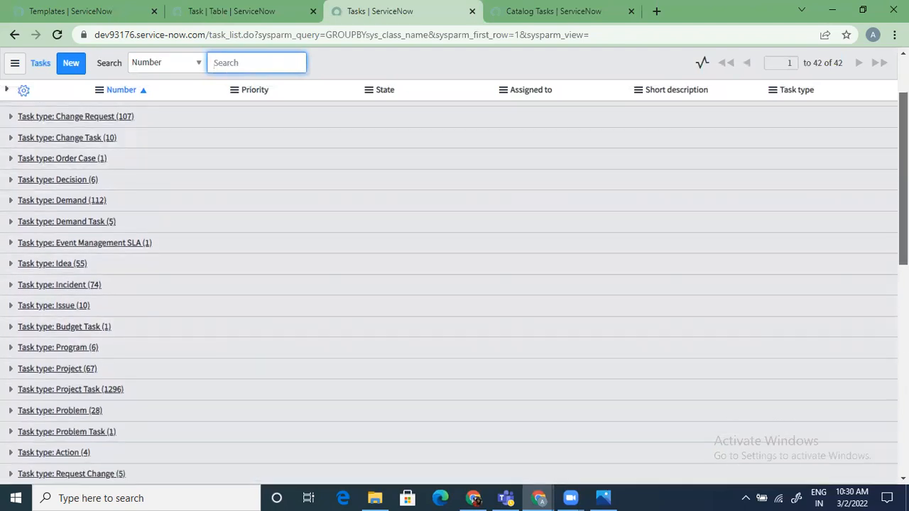
scroll(455, 284, "down", 3)
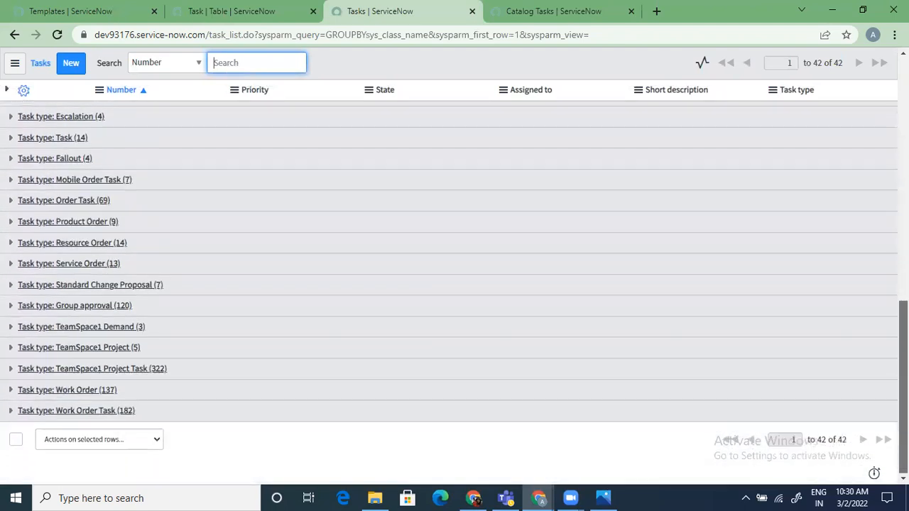
scroll(455, 284, "up", 13)
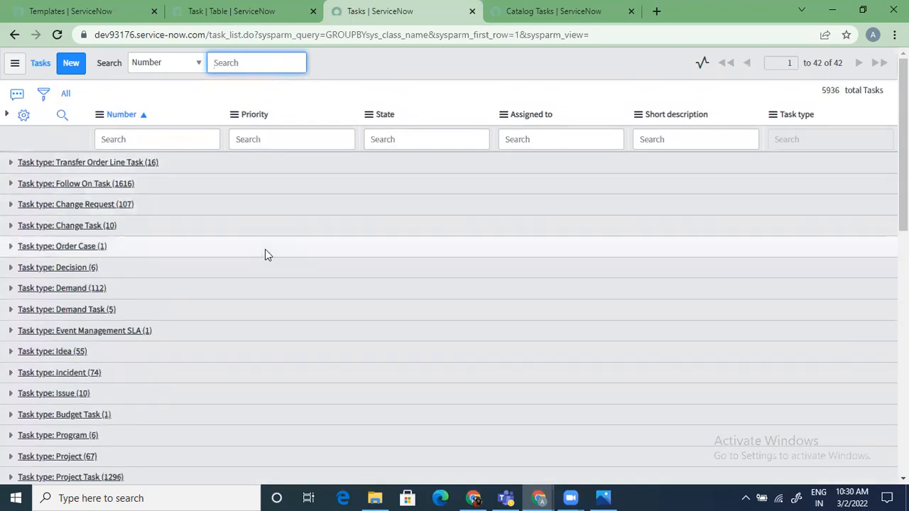
- Start a new record from the Tasks list and look through the task types offered for creation
left_click(71, 71)
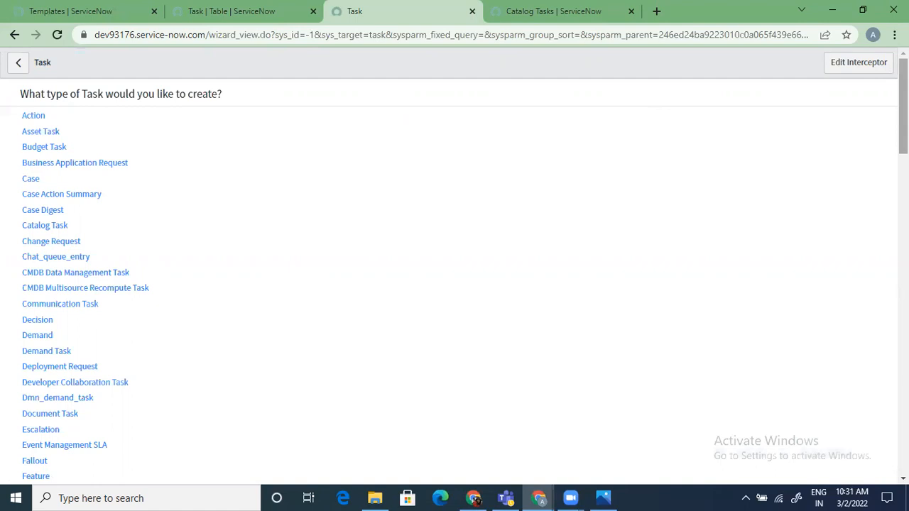
scroll(454, 263, "down", 5)
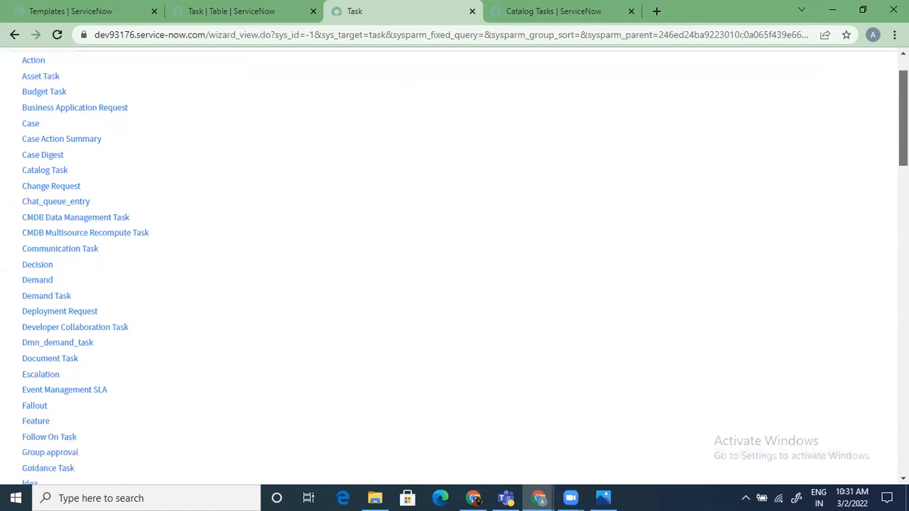
scroll(454, 263, "down", 6)
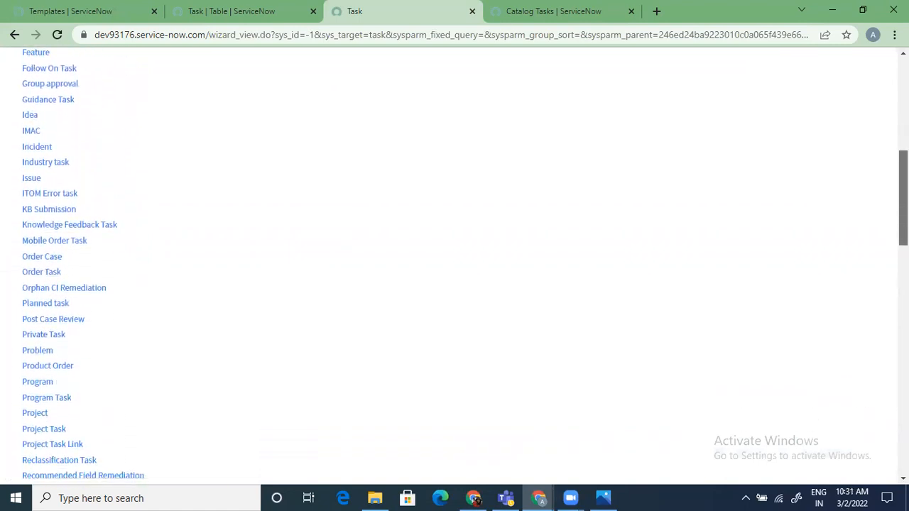
scroll(455, 263, "down", 5)
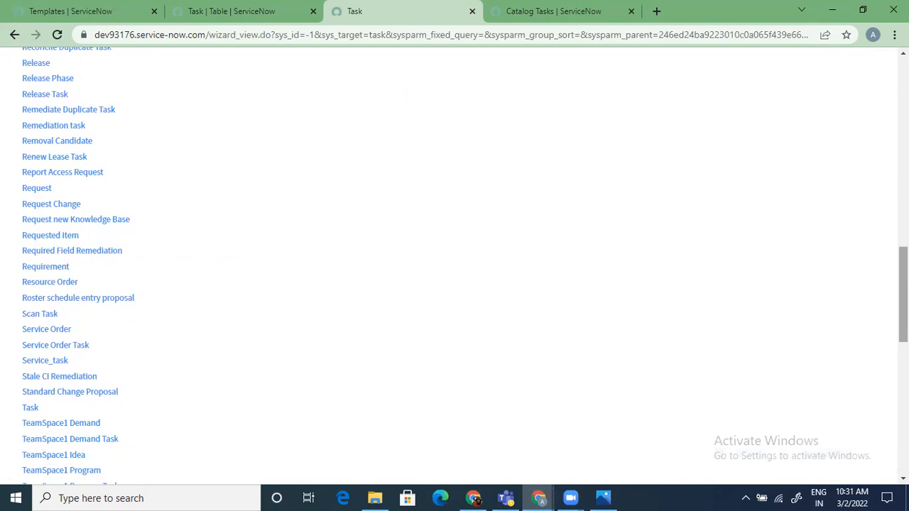
left_click_drag(20, 309, 872, 425)
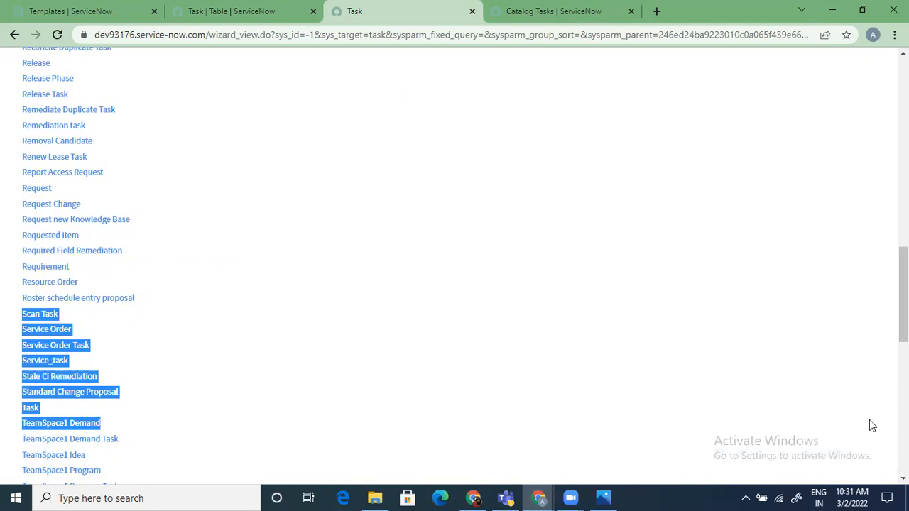
left_click(783, 303)
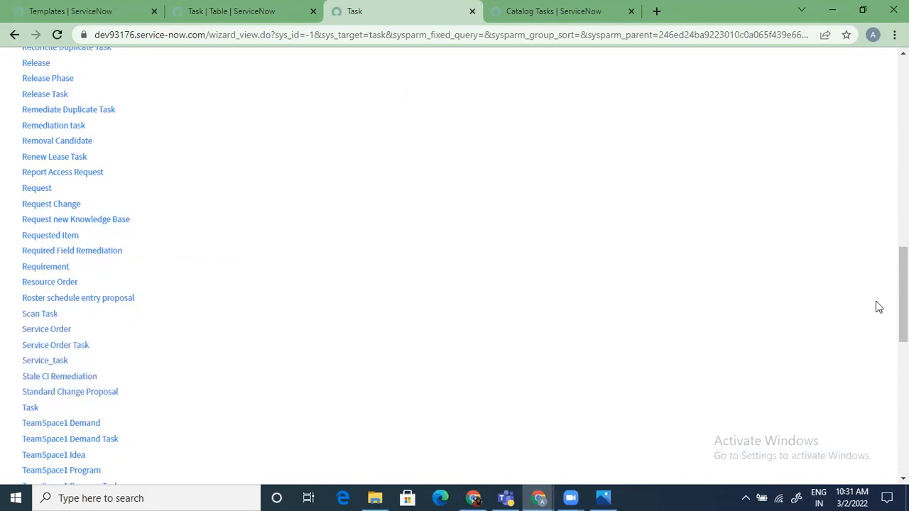
scroll(454, 263, "up", 15)
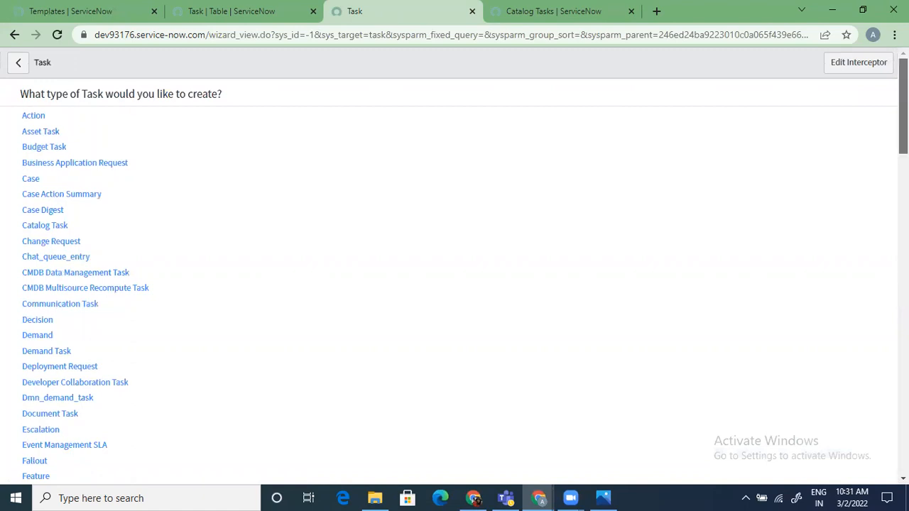
scroll(455, 263, "down", 5)
scroll(52, 477, "down", 5)
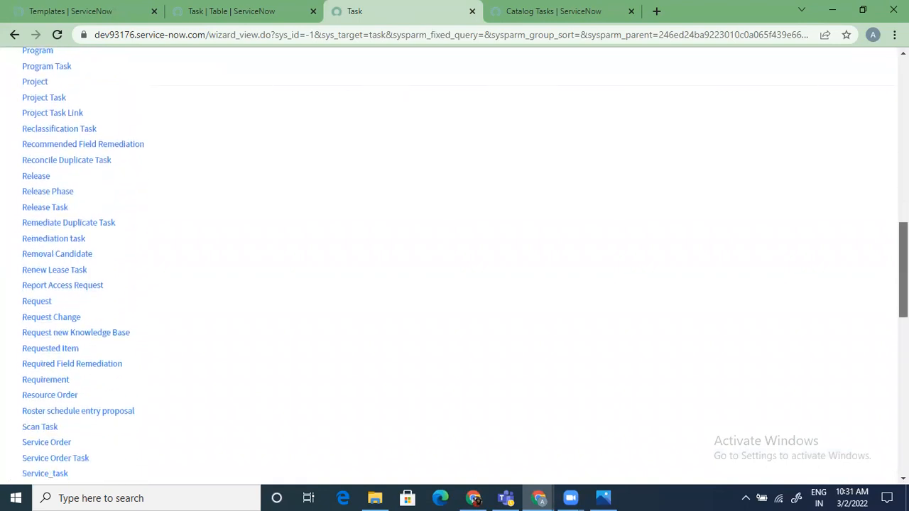
scroll(51, 477, "down", 15)
scroll(71, 262, "up", 9)
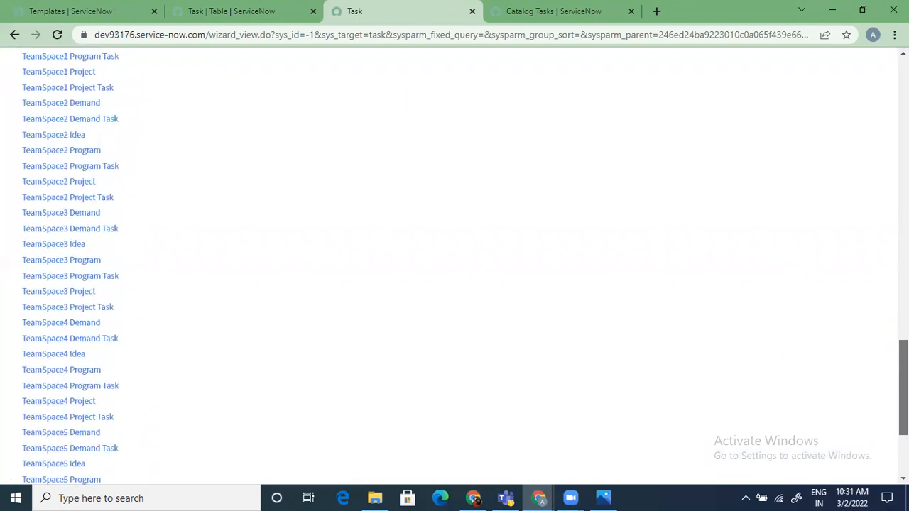
scroll(71, 263, "up", 15)
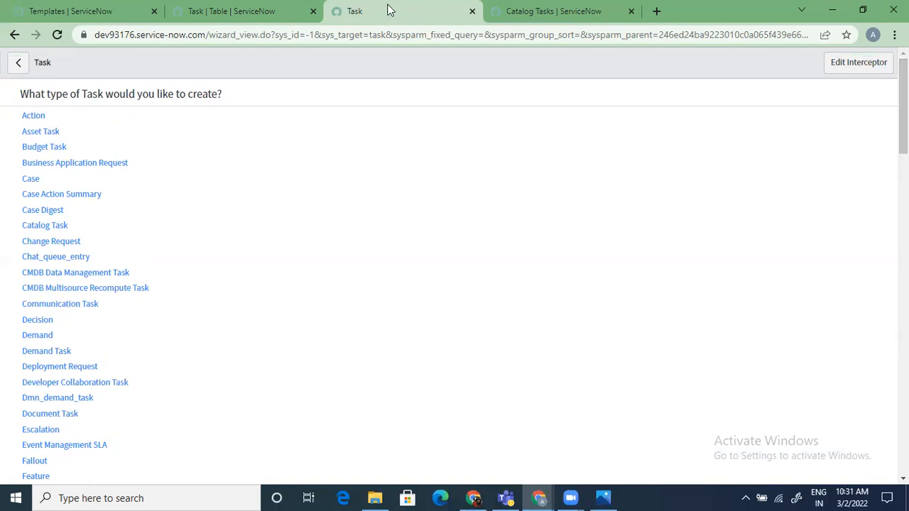
- Revisit the Templates list and Task table record tabs, and return to the task type selection page
left_click(216, 11)
left_click(71, 10)
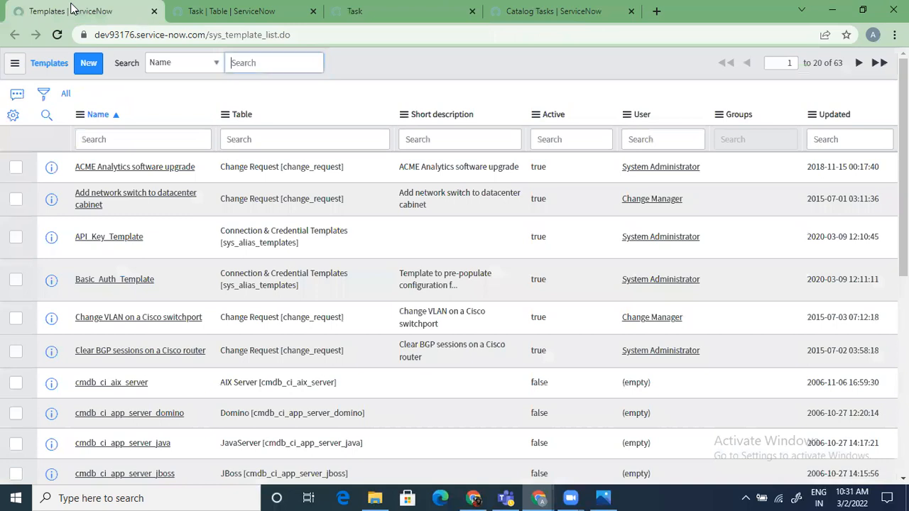
left_click(222, 12)
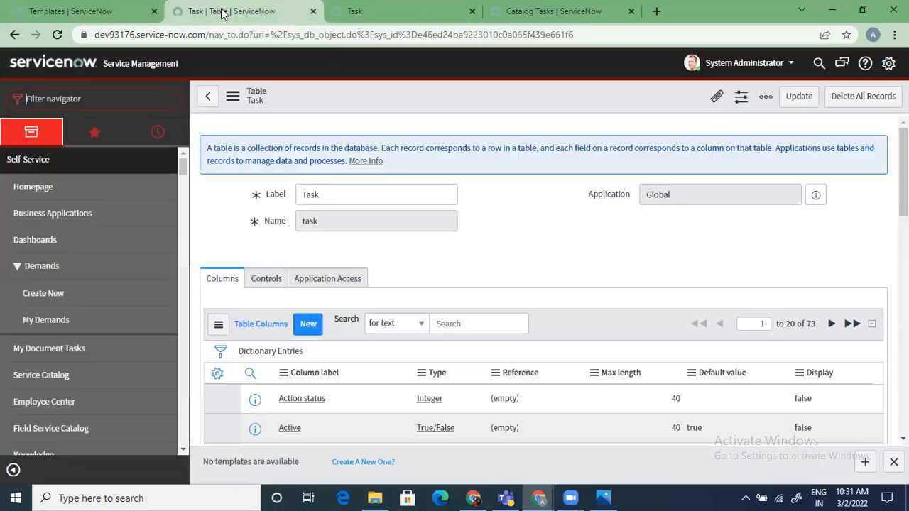
left_click(389, 7)
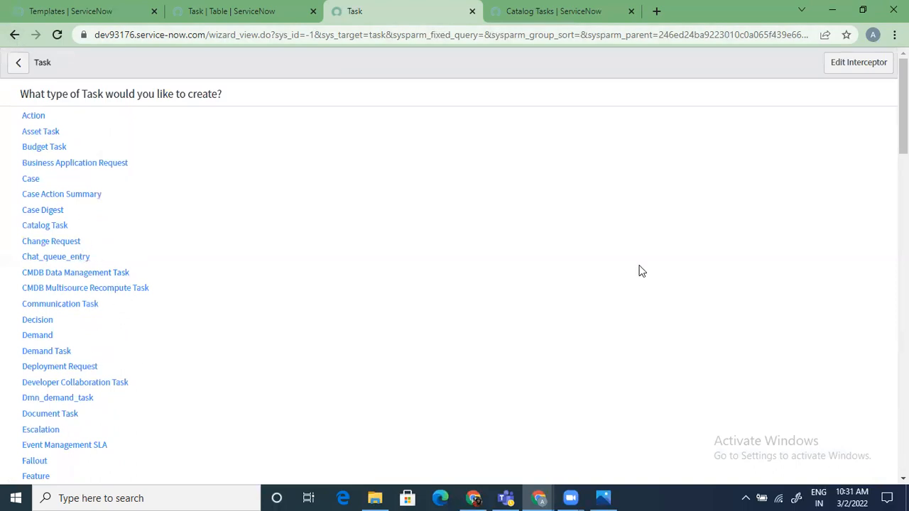
- Find "incident" on the task type page and open a new Incident record
key("ctrl+f")
type("incident")
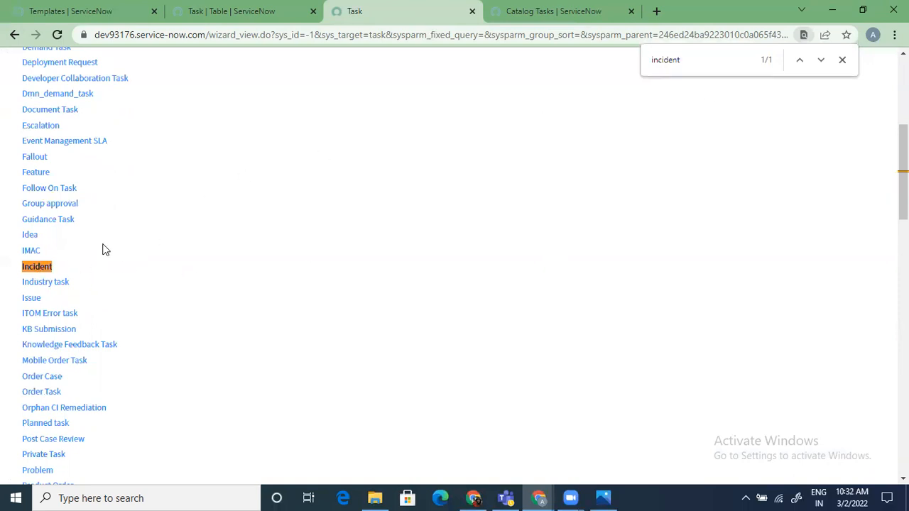
left_click(35, 269)
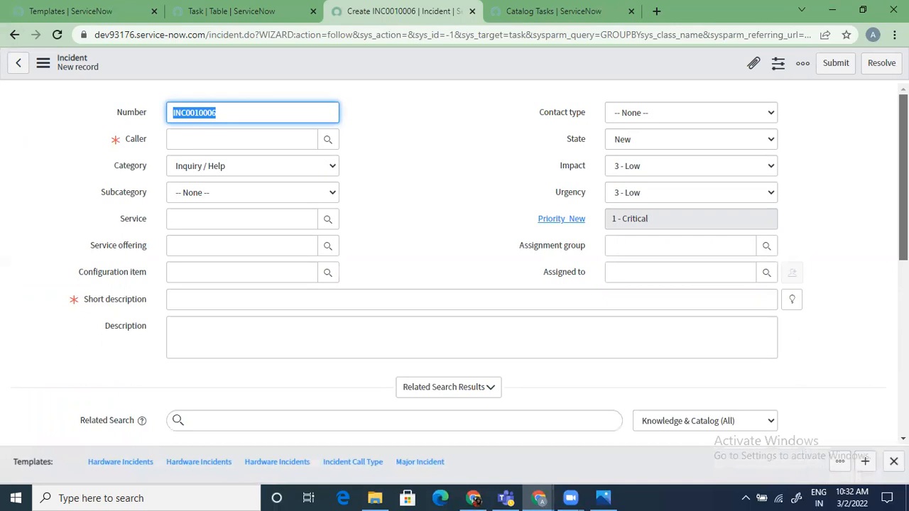
- Look over the new incident form, select the caller, and set the short description to "test"
scroll(455, 263, "down", 5)
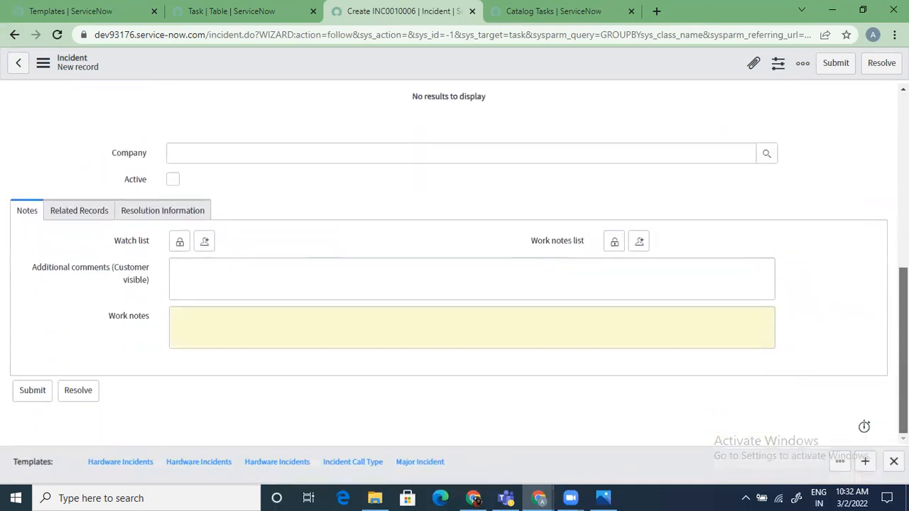
scroll(256, 159, "up", 10)
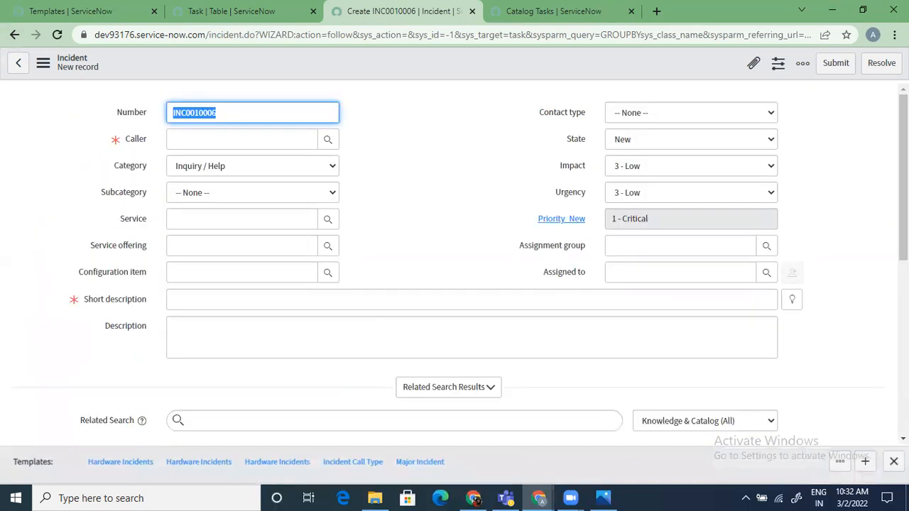
left_click(292, 139)
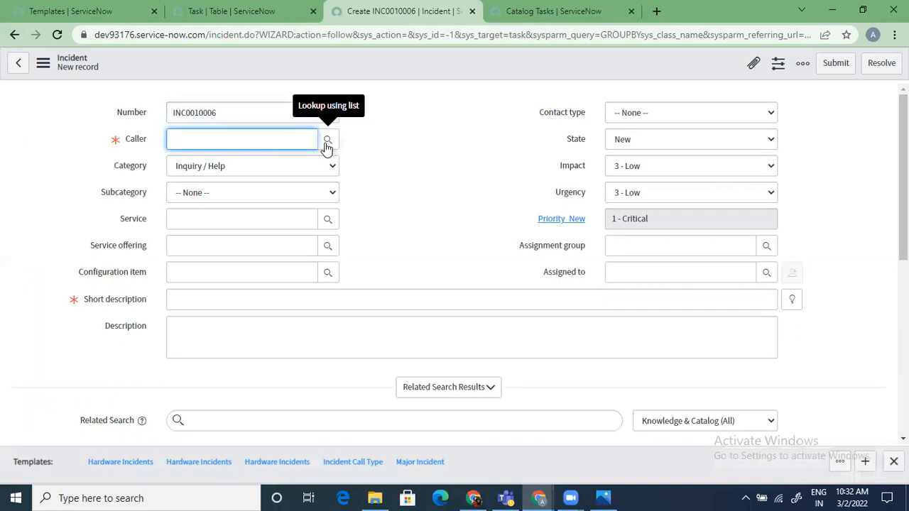
type("Beth")
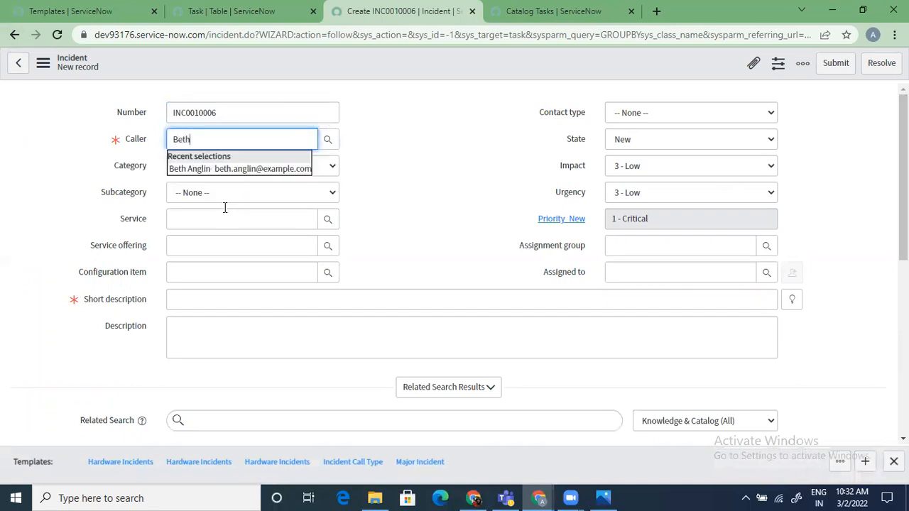
left_click(223, 169)
left_click(214, 297)
type("tets")
key("BackSpace")
key("BackSpace")
type("st")
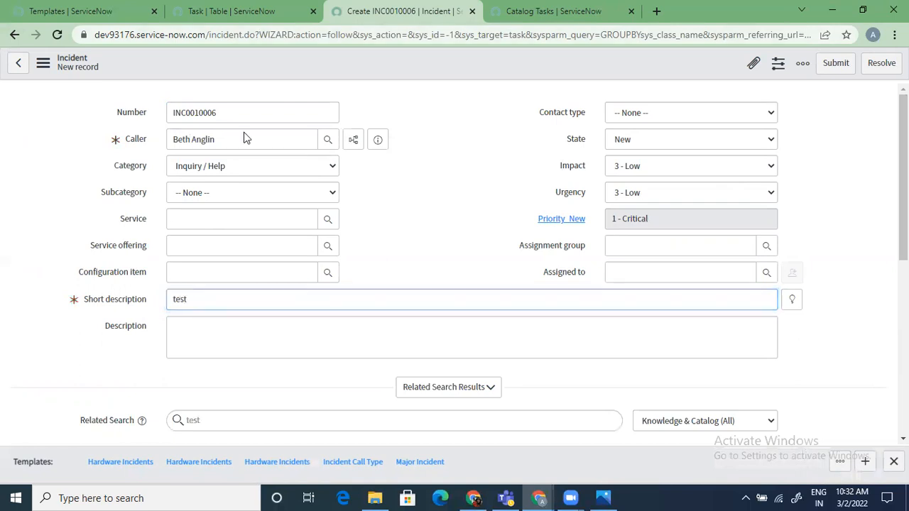
- Save the new incident and stay on its record
right_click(256, 63)
left_click(261, 29)
right_click(201, 62)
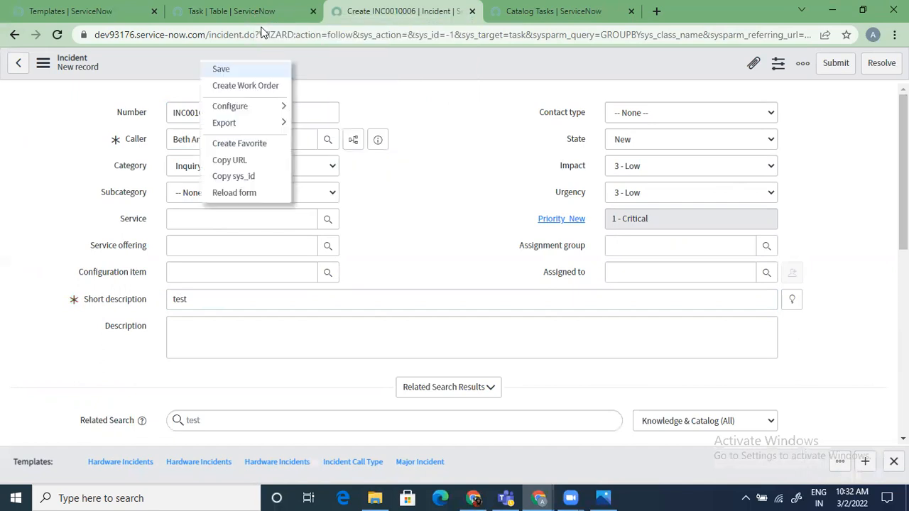
left_click(221, 69)
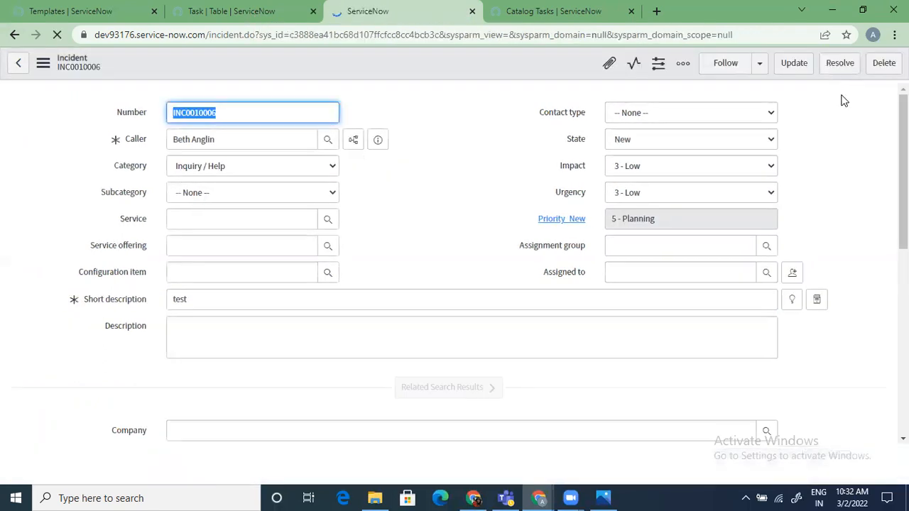
- Load the incident's related lists and start a new record under Incident Tasks
left_click_drag(903, 171, 903, 361)
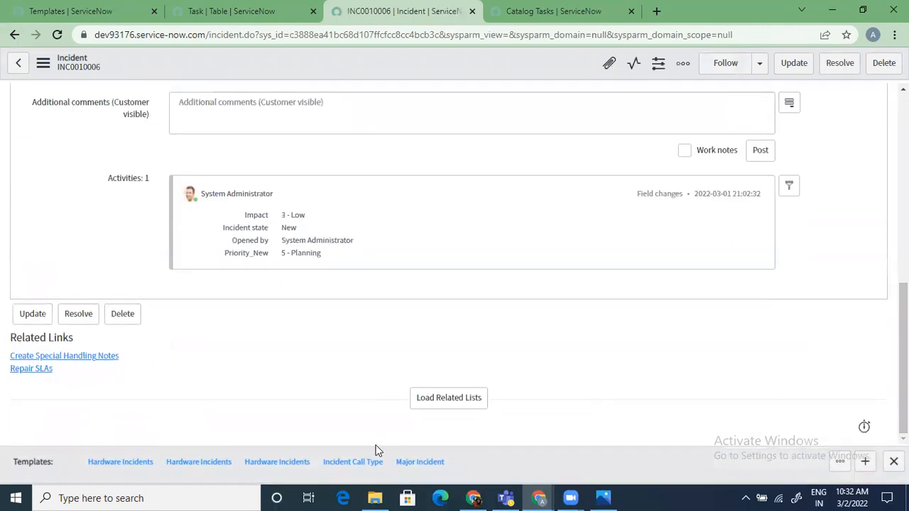
left_click(449, 399)
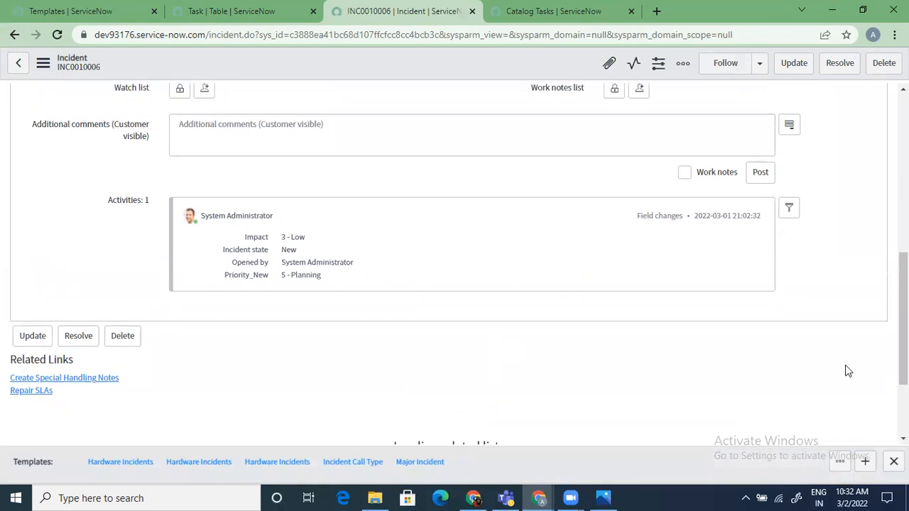
left_click_drag(903, 319, 903, 368)
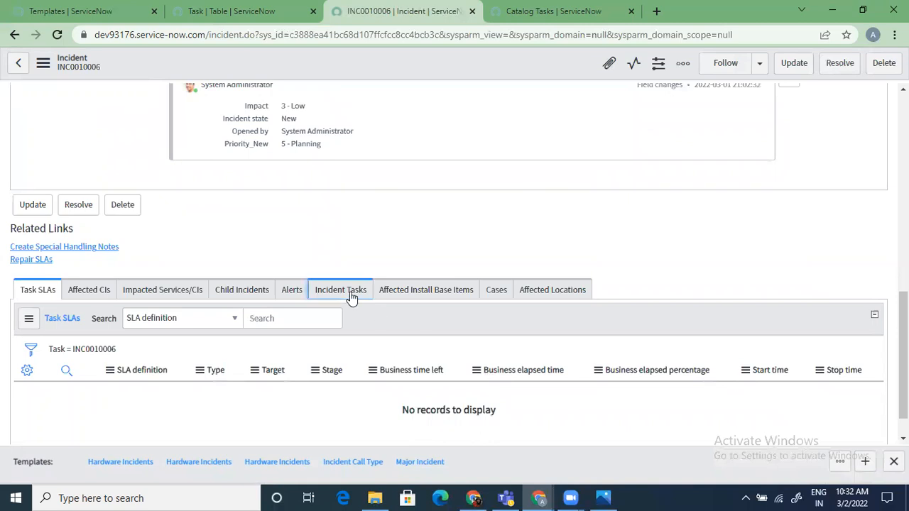
left_click(351, 297)
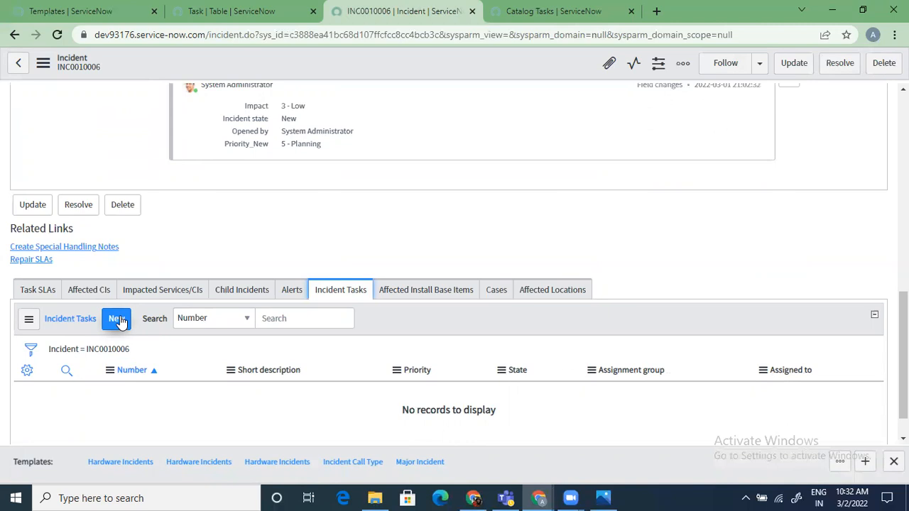
left_click(117, 318)
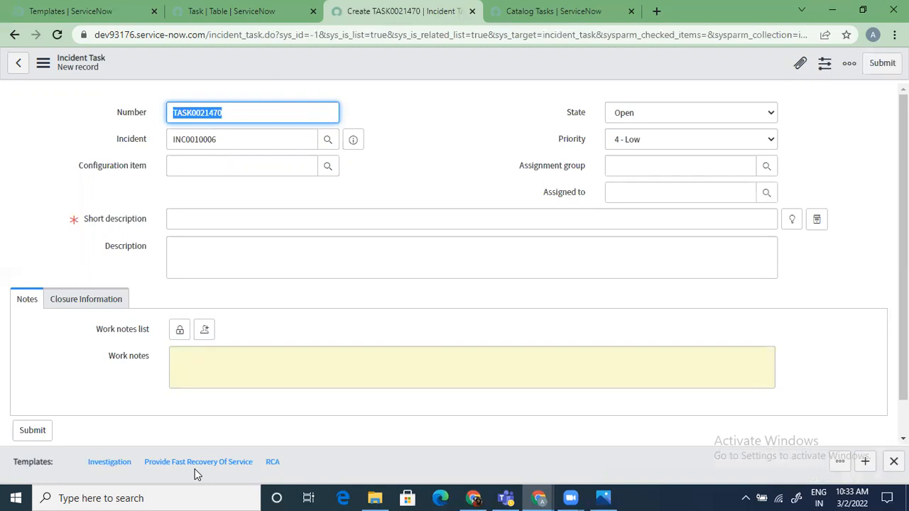
- Apply the RCA template to the new incident task and review the details of the field it sets
left_click(274, 466)
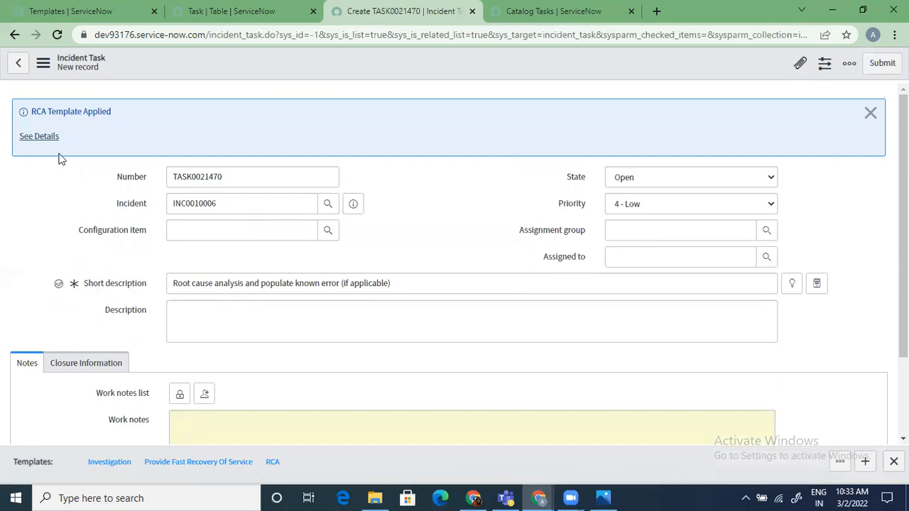
left_click(36, 137)
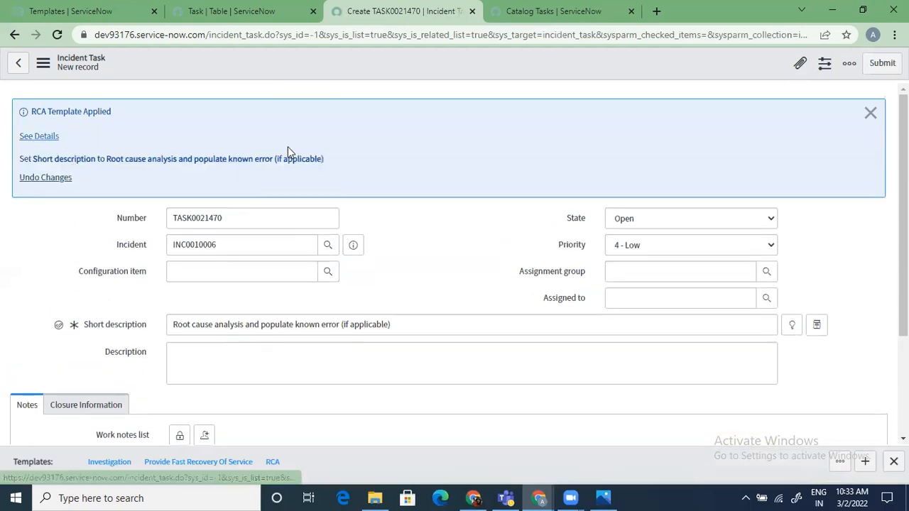
left_click_drag(341, 158, 36, 159)
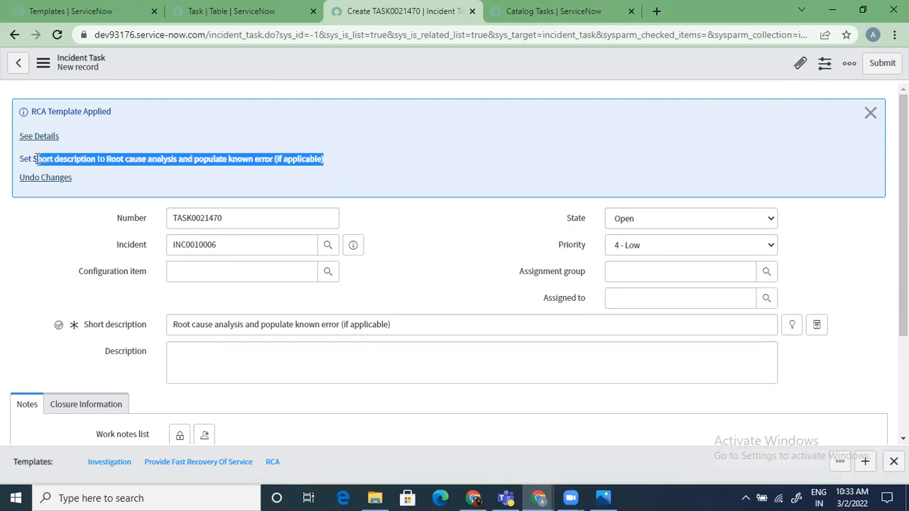
left_click(31, 265)
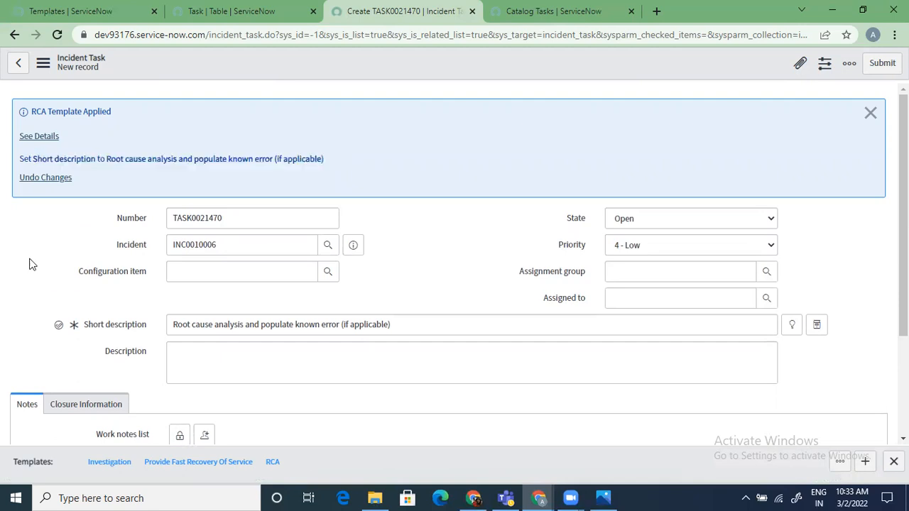
- Revisit the Task table record and return to the new incident task form to view its assignment fields
left_click(253, 14)
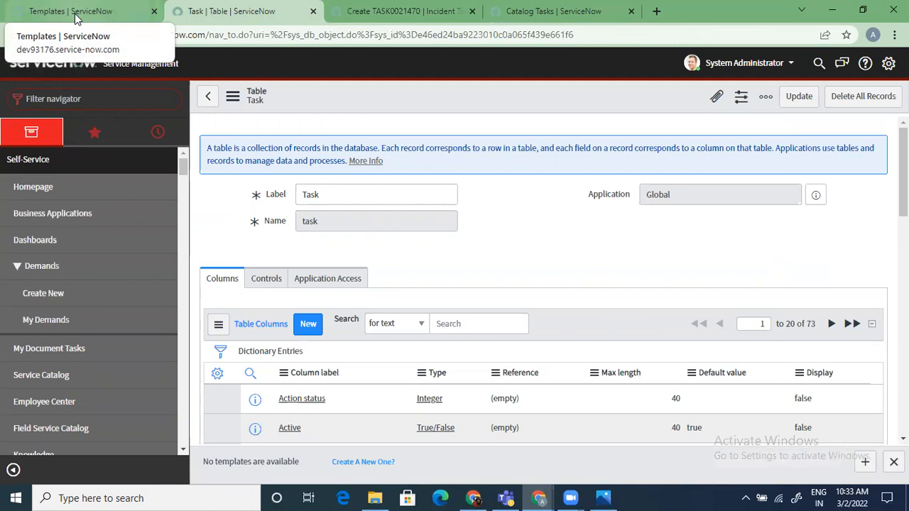
left_click(87, 98)
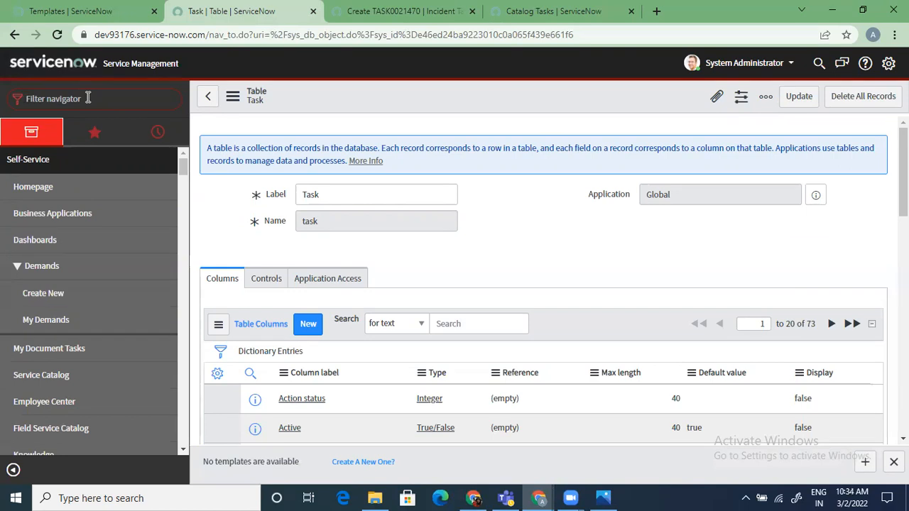
left_click(428, 9)
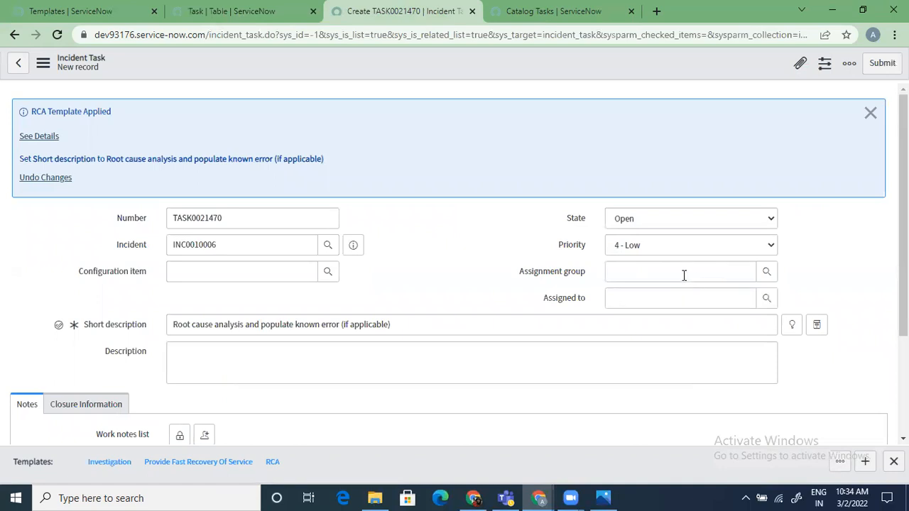
- From the Task table page, filter the navigator for "assignment" and open the Assignment module under System Policy rules
left_click(223, 12)
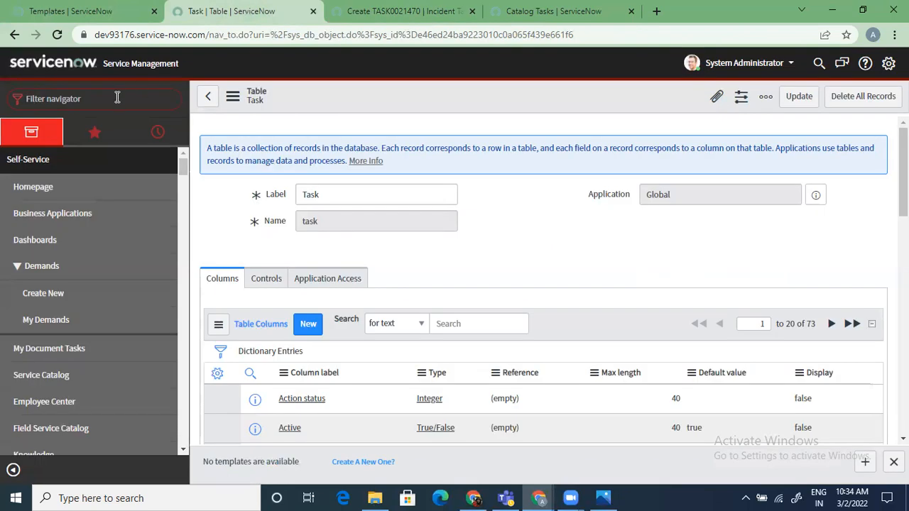
type("assignment")
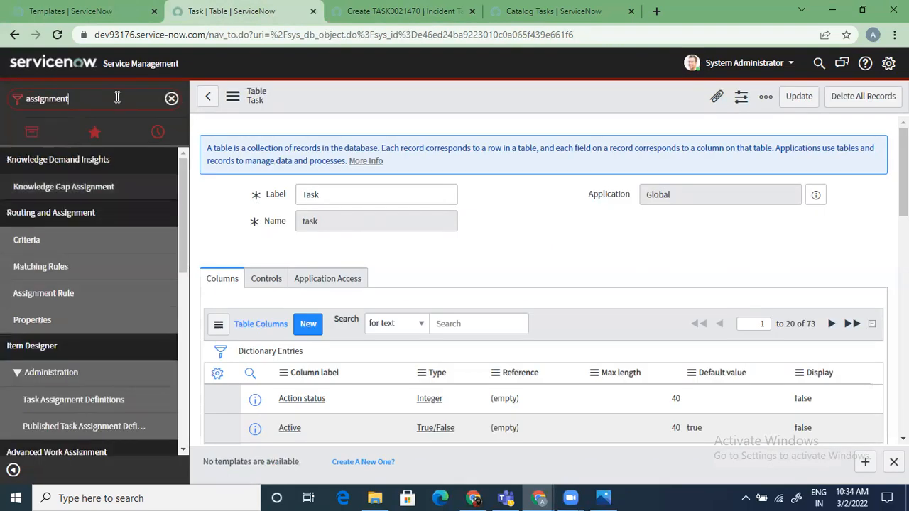
left_click_drag(185, 219, 184, 267)
left_click_drag(184, 301, 176, 393)
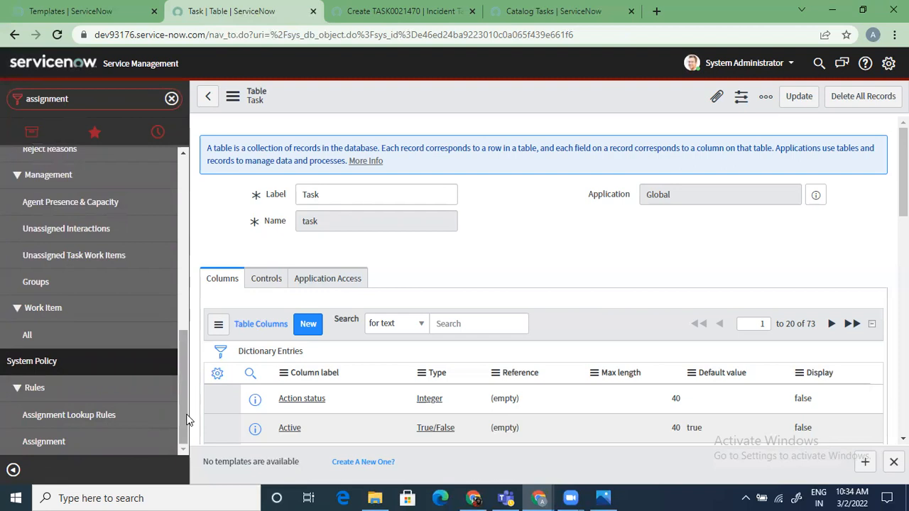
left_click_drag(187, 419, 190, 473)
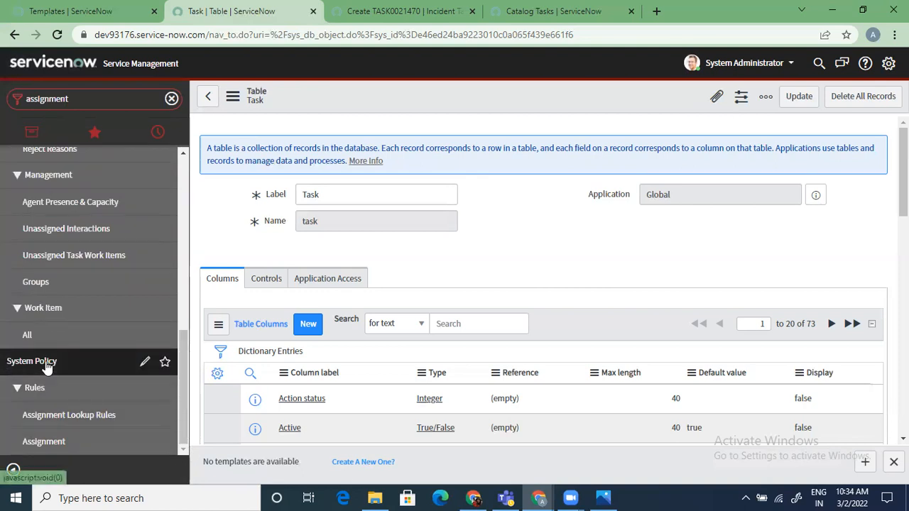
left_click(85, 444)
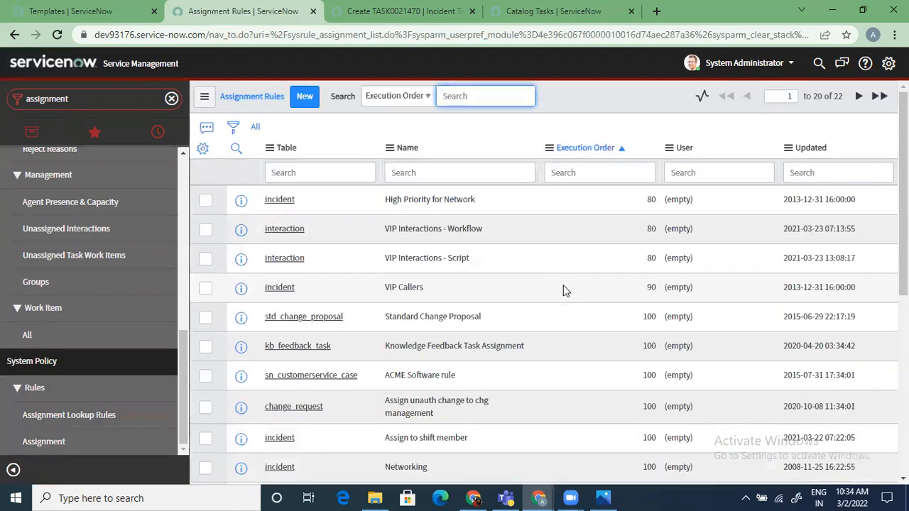
- Start a new assignment rule and look over its name, table and condition fields
left_click(303, 96)
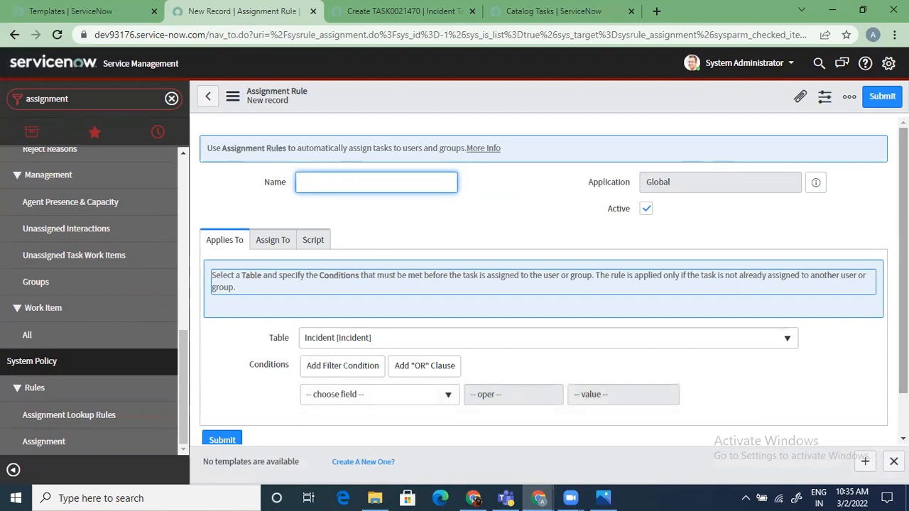
scroll(540, 284, "down", 1)
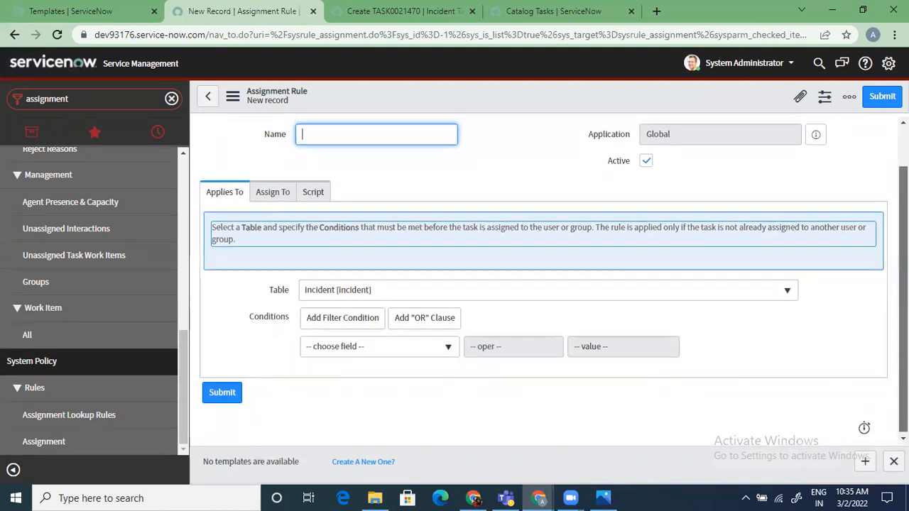
scroll(540, 284, "up", 1)
scroll(540, 284, "down", 1)
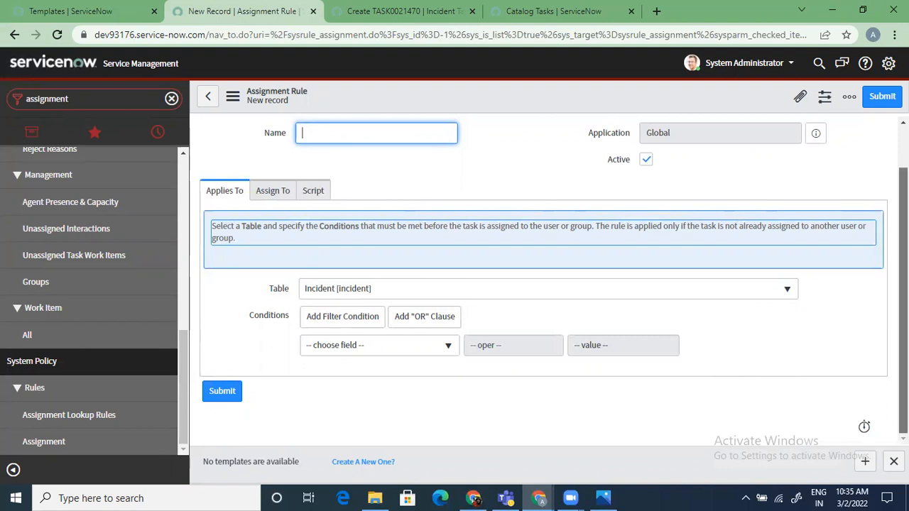
scroll(544, 284, "up", 1)
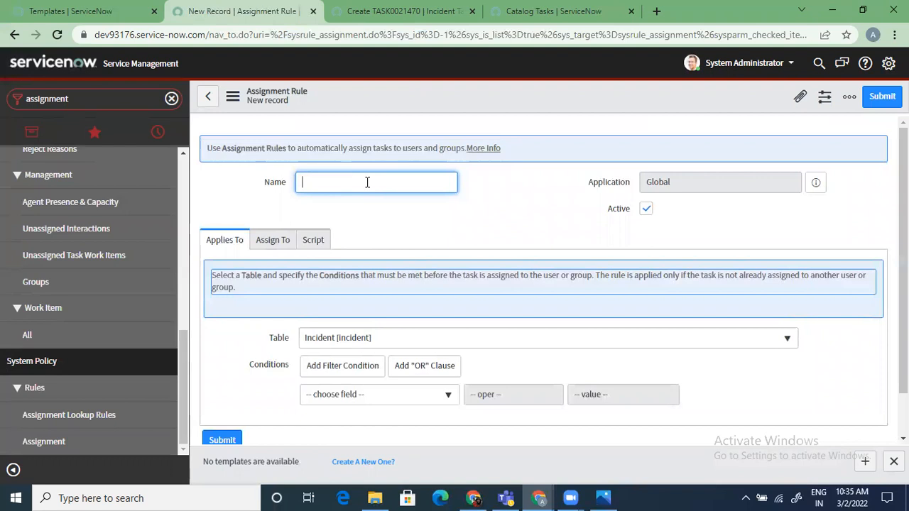
- Read the San Diego documentation on defining assignment rules and return to the new assignment rule form
left_click(479, 148)
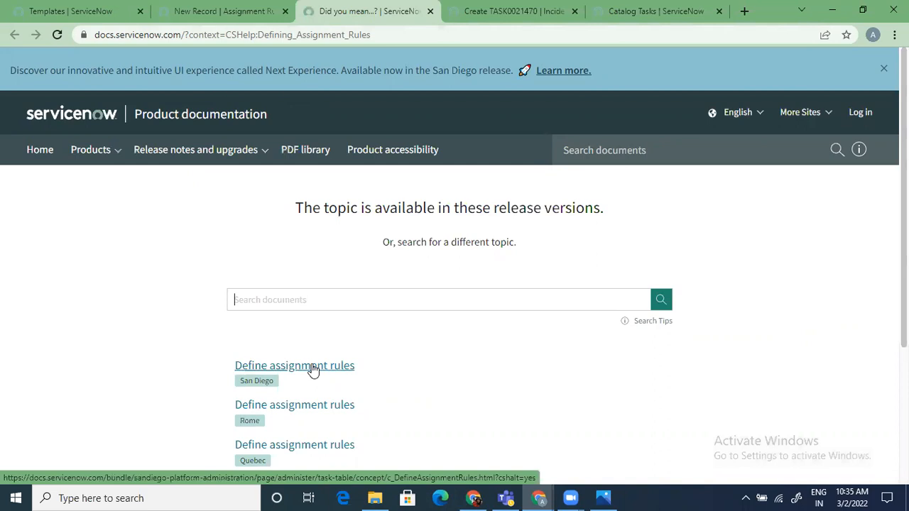
left_click(314, 370)
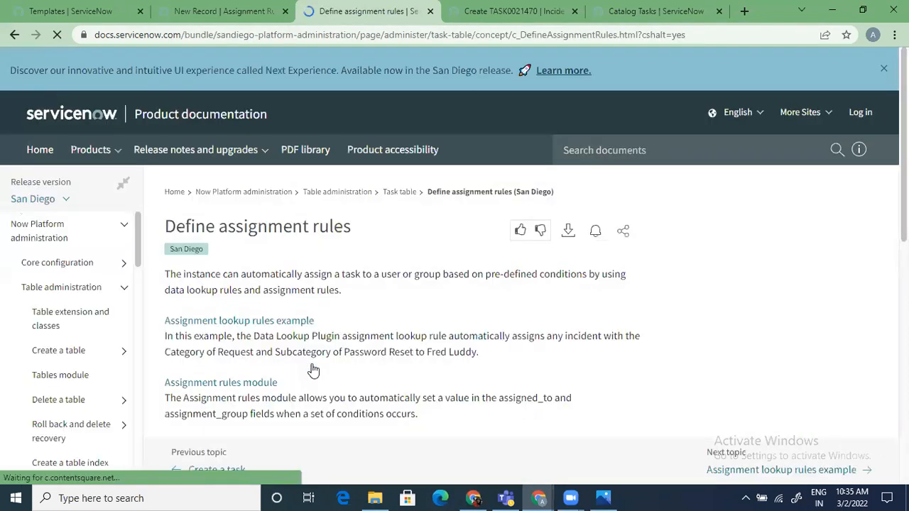
left_click(199, 13)
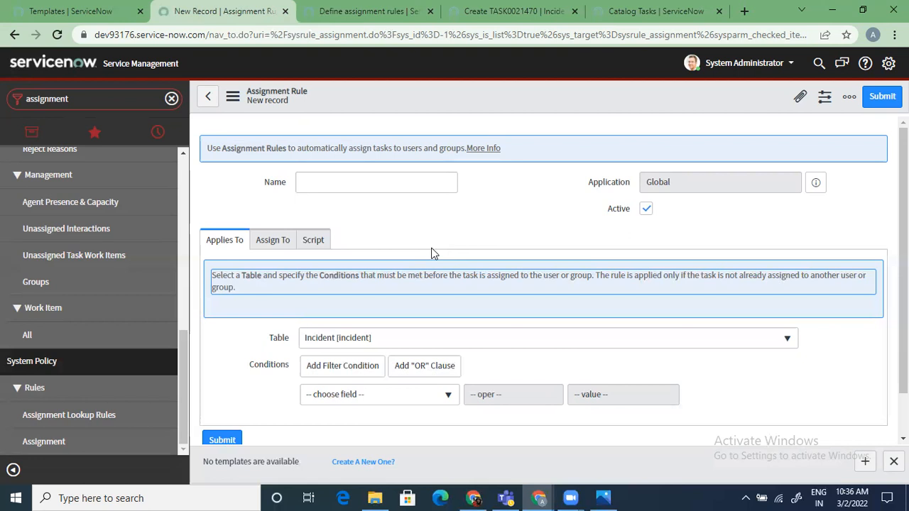
left_click(377, 11)
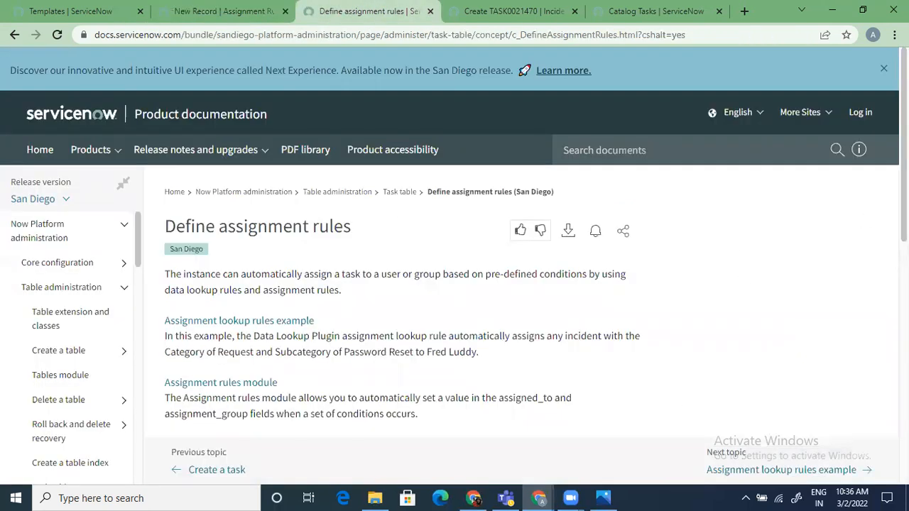
scroll(454, 284, "down", 10)
scroll(455, 284, "up", 11)
left_click(199, 11)
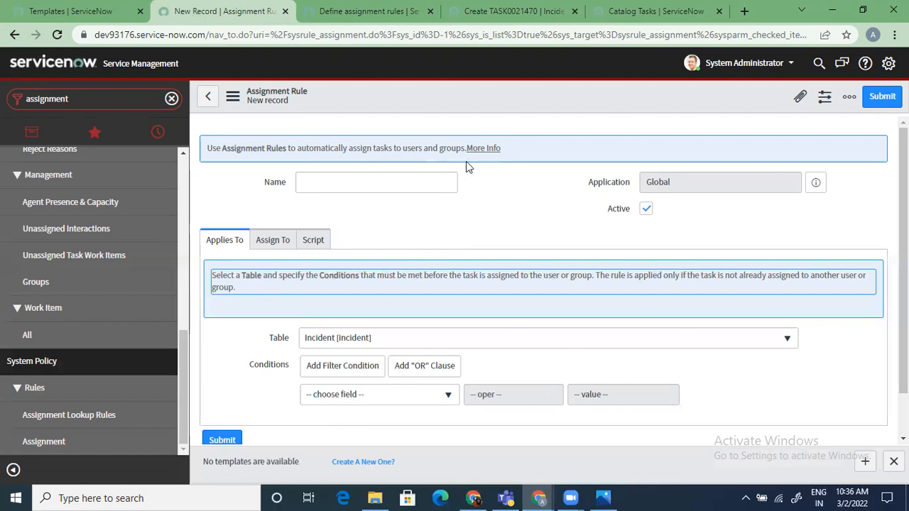
- Name the assignment rule "test rule to assign software incidents"
left_click(394, 190)
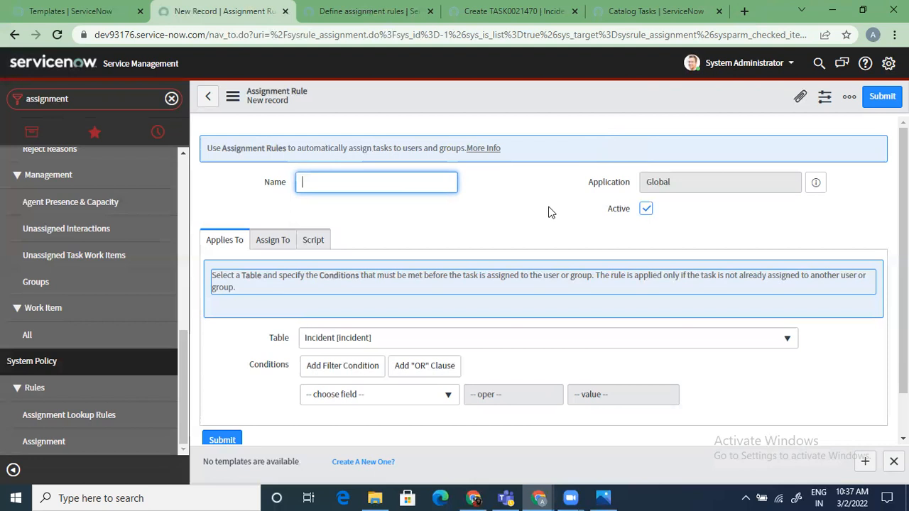
type("test rule to assign software incidents")
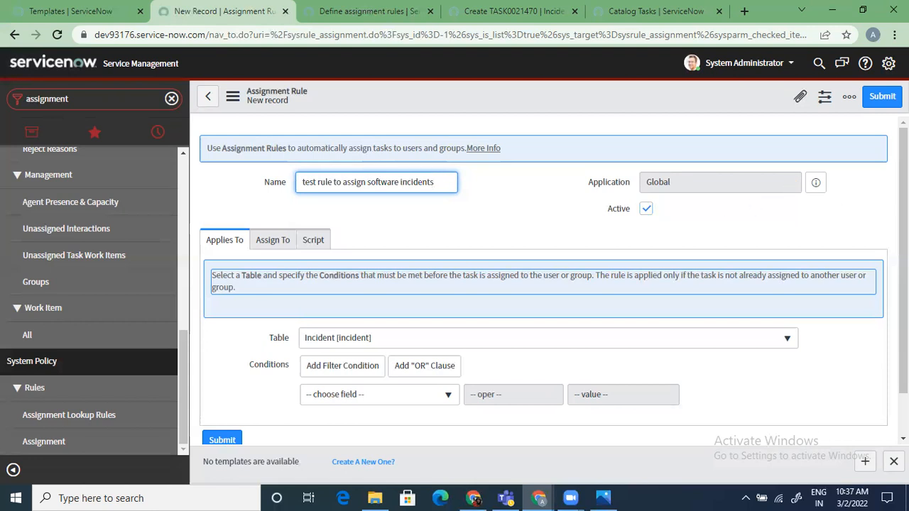
- Add a condition to the assignment rule requiring that Category is Software on the Incident table
left_click_drag(903, 206, 903, 220)
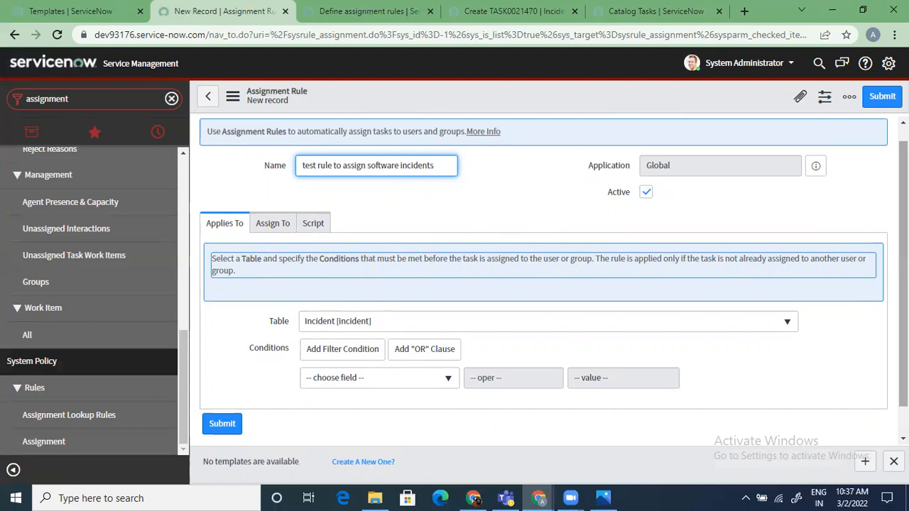
scroll(544, 281, "down", 1)
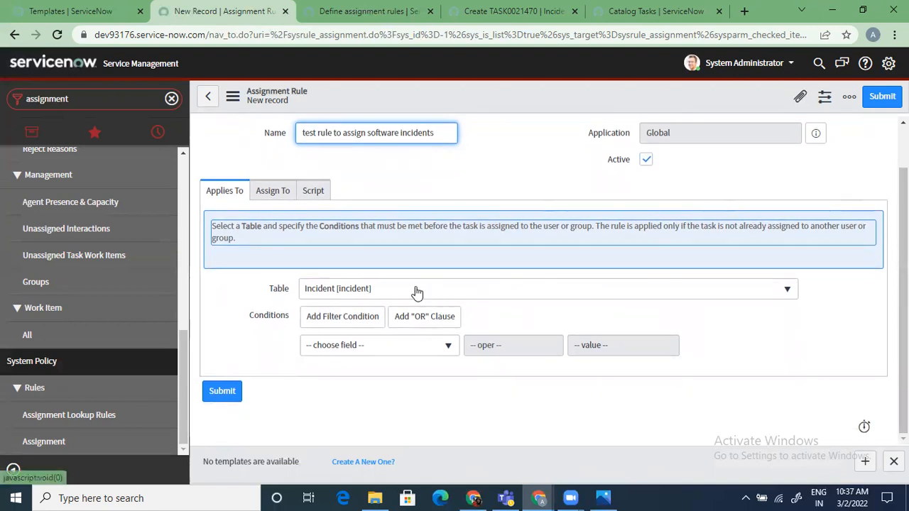
left_click(377, 346)
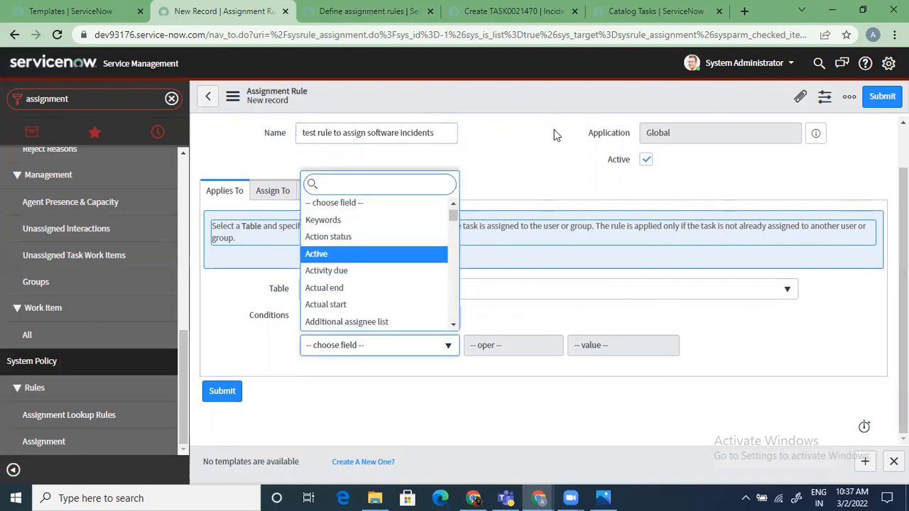
left_click(518, 179)
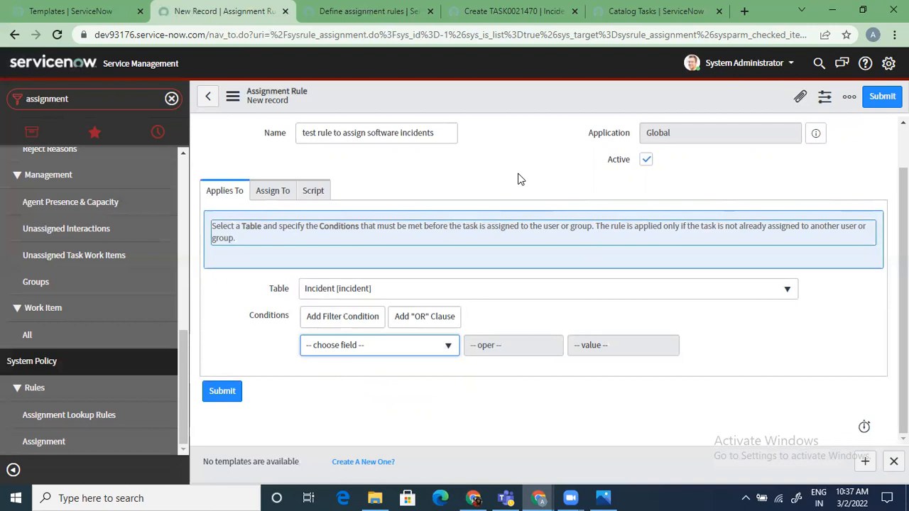
left_click(391, 352)
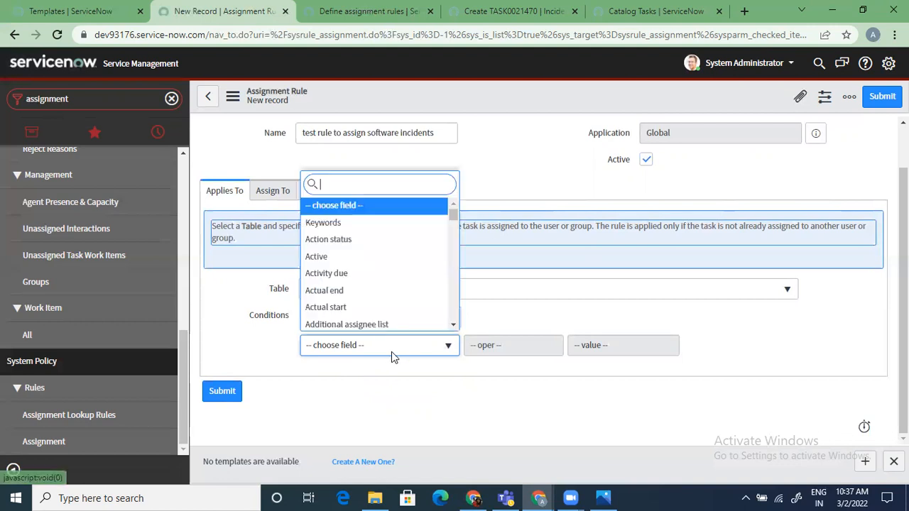
type("cate")
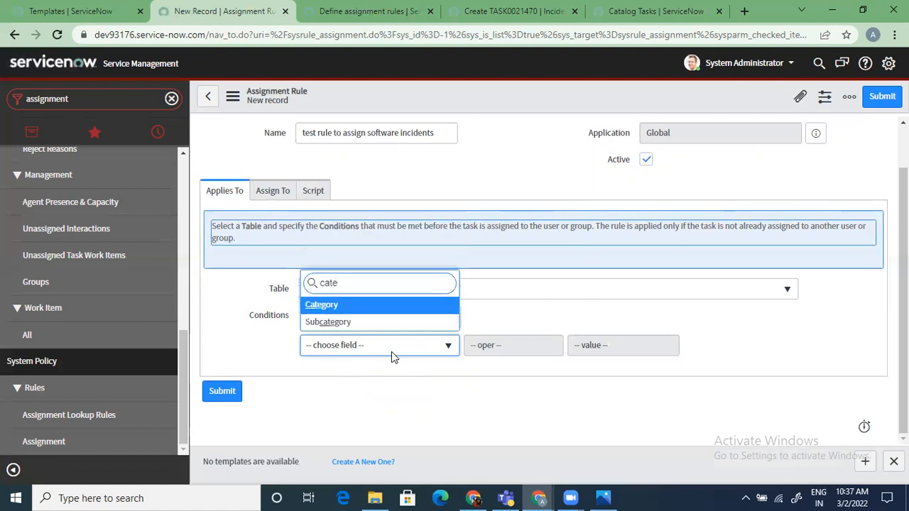
key("Return")
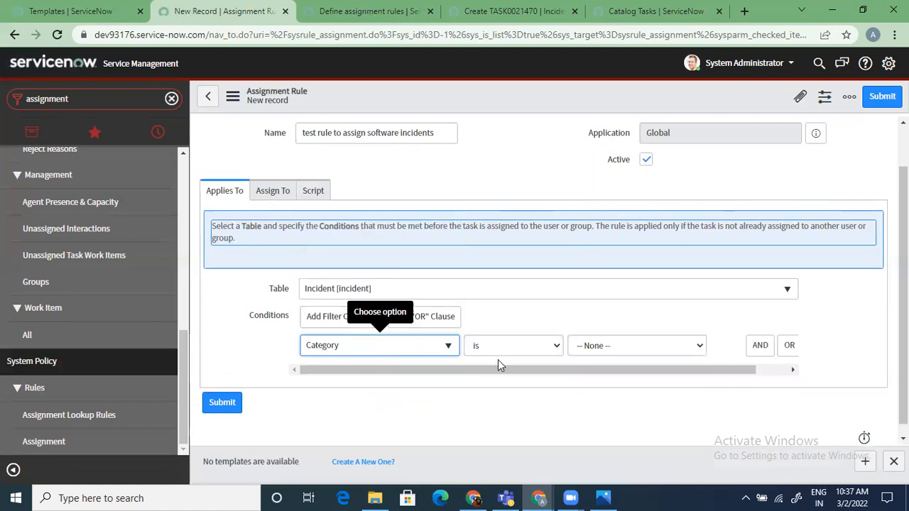
left_click(603, 348)
left_click(605, 386)
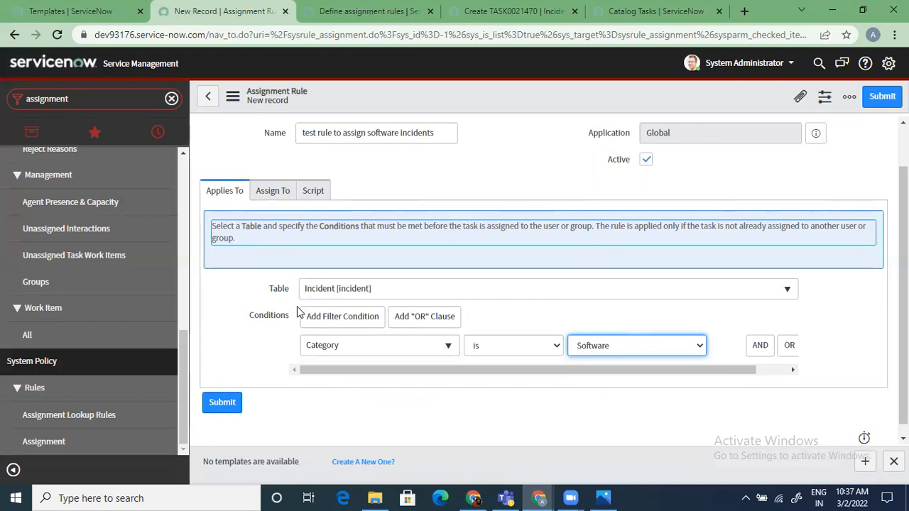
- Add a second filter condition to the assignment rule requiring that State is New
left_click(350, 325)
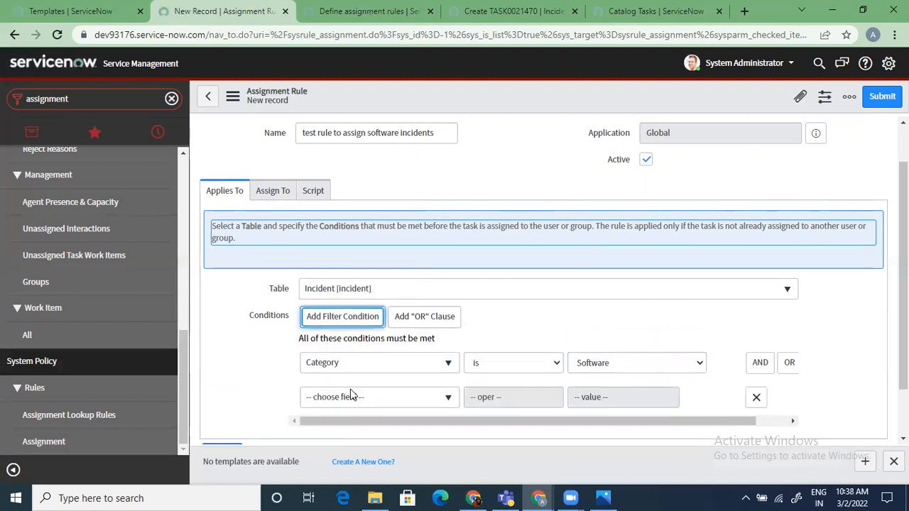
left_click(349, 397)
type("state")
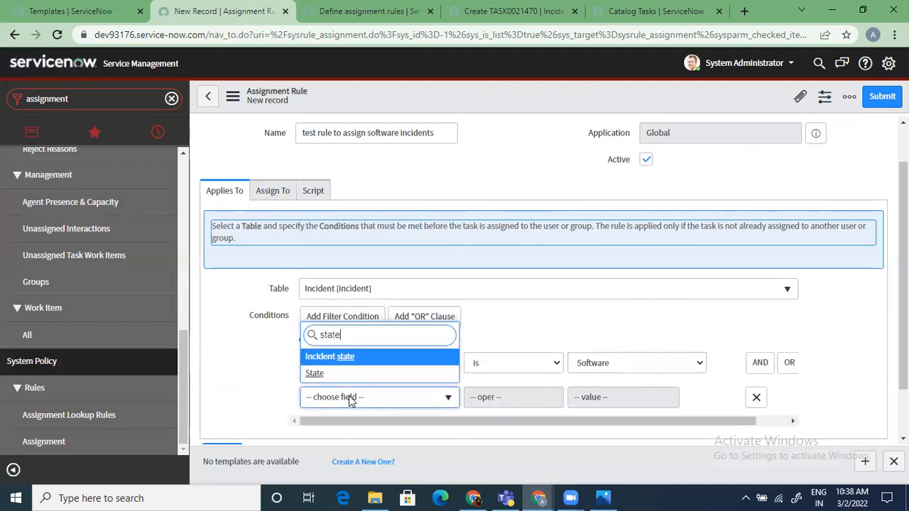
left_click(353, 375)
left_click(612, 400)
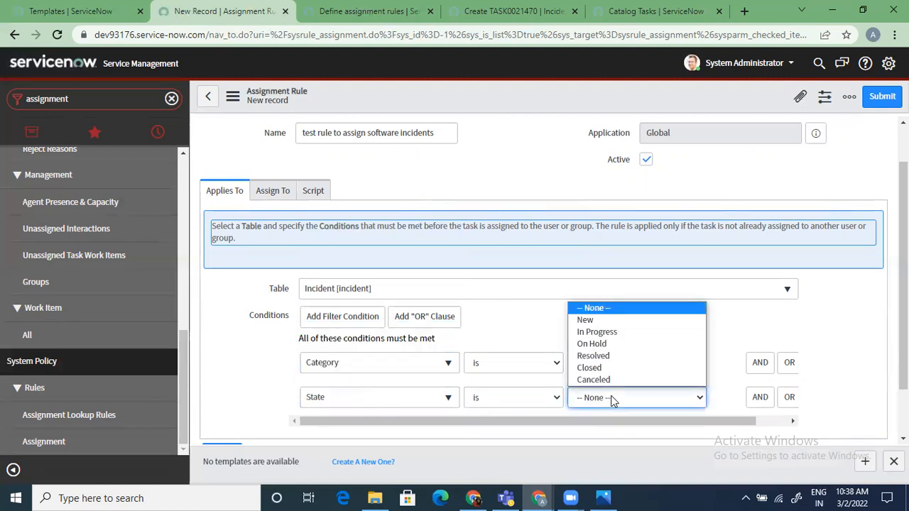
left_click(597, 323)
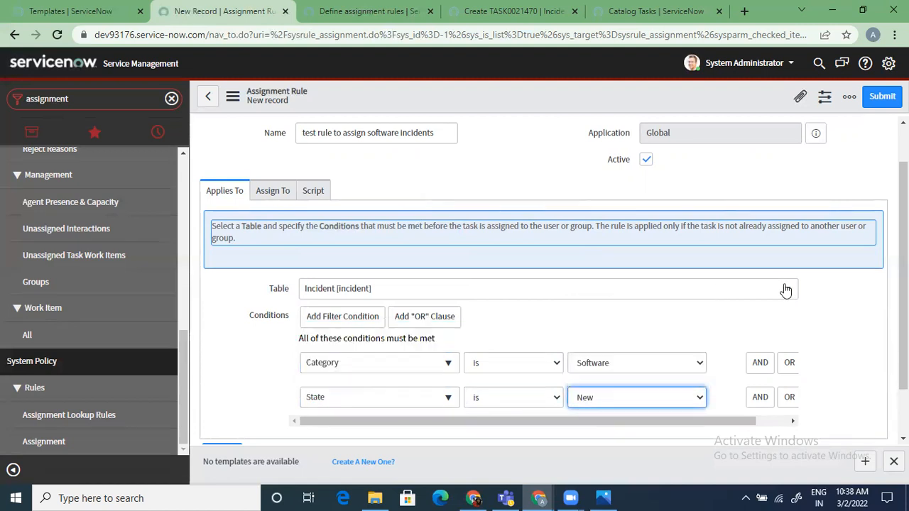
- Set the Hardware group as the group the rule assigns matching incidents to
scroll(785, 288, "down", 1)
mouse_move(904, 284)
left_mouse_down()
mouse_move(904, 306)
mouse_move(904, 291)
left_mouse_up()
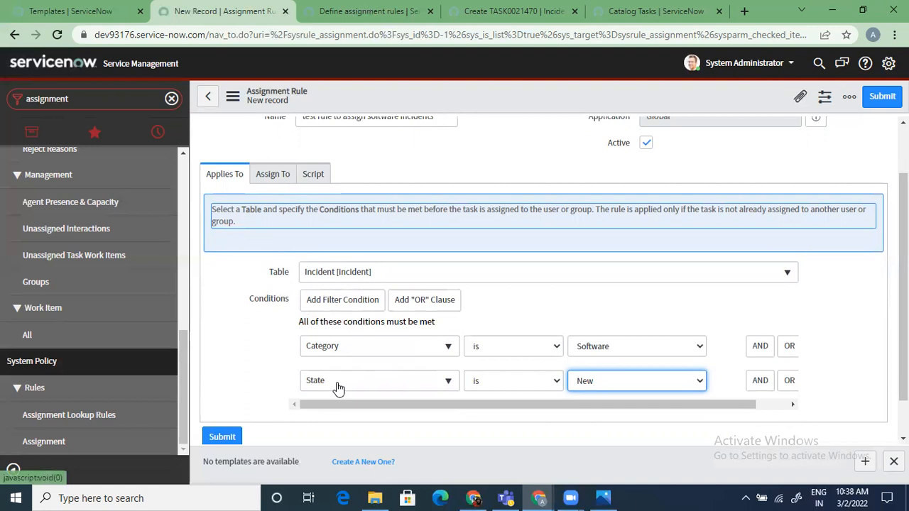
left_click(257, 171)
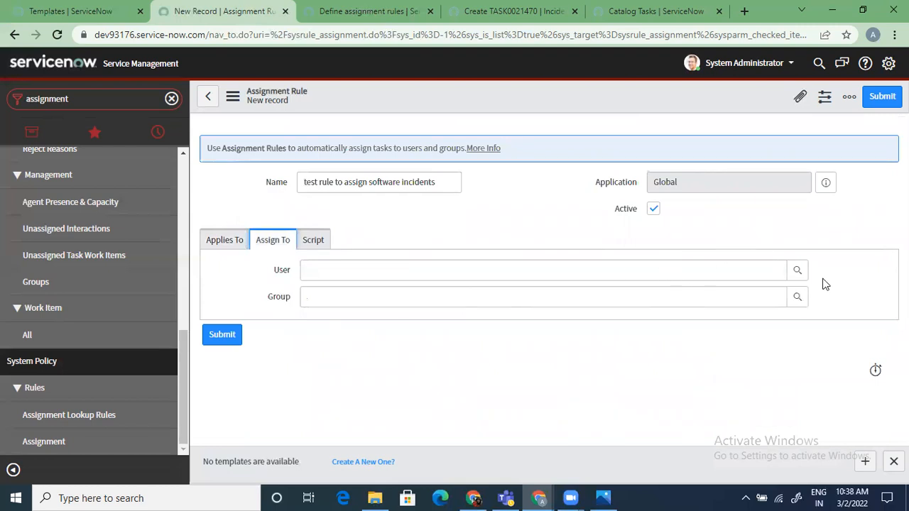
left_click(797, 300)
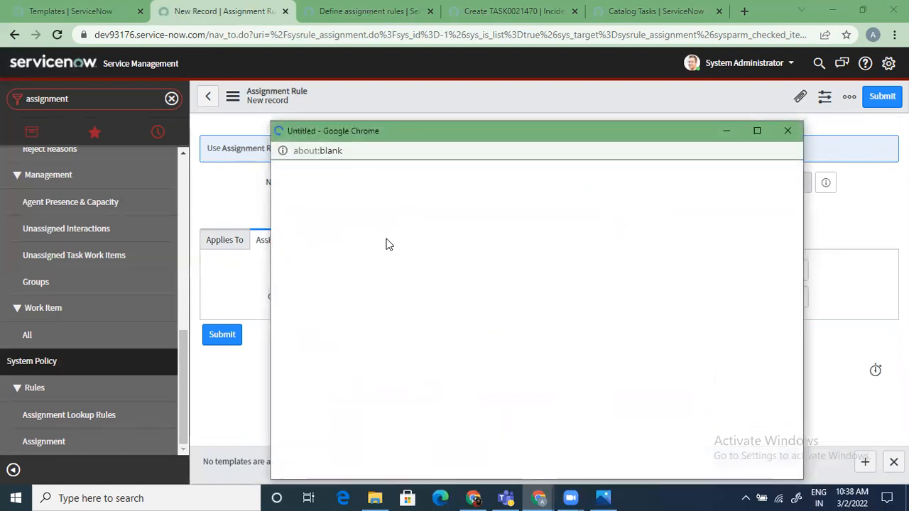
left_click(788, 130)
left_click(491, 294)
type("hardware")
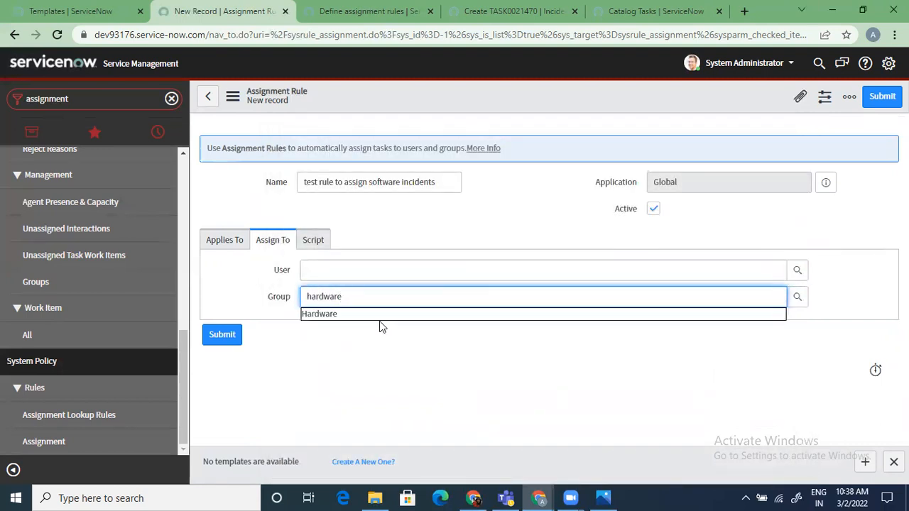
left_click(375, 314)
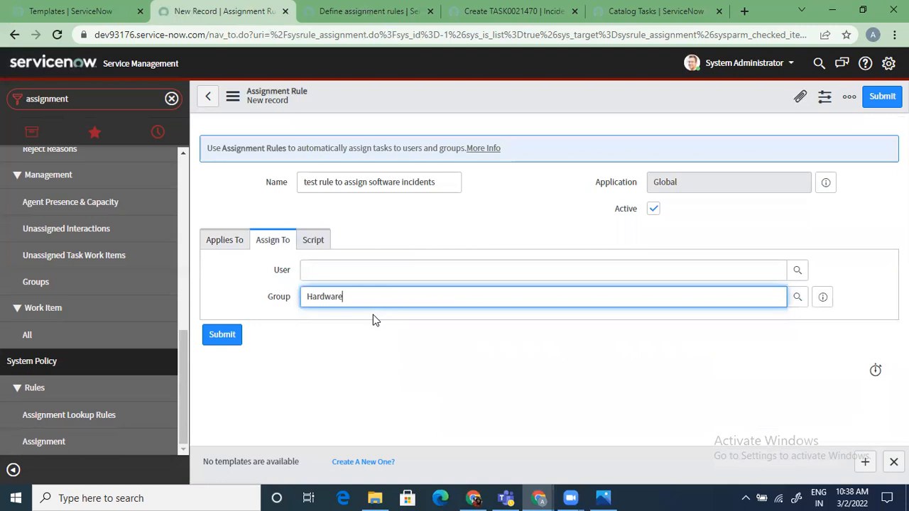
- Look up the user list and choose the second listed user as the person the rule assigns to
left_click(587, 268)
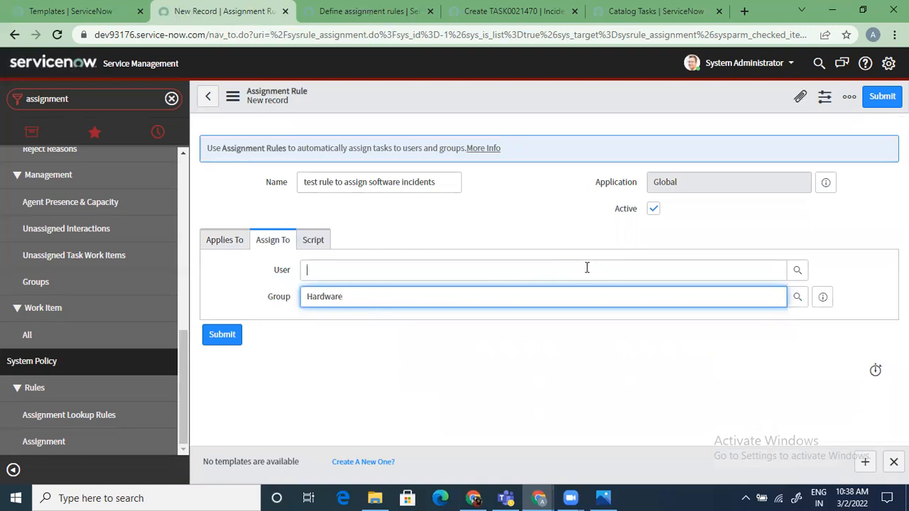
left_click(799, 269)
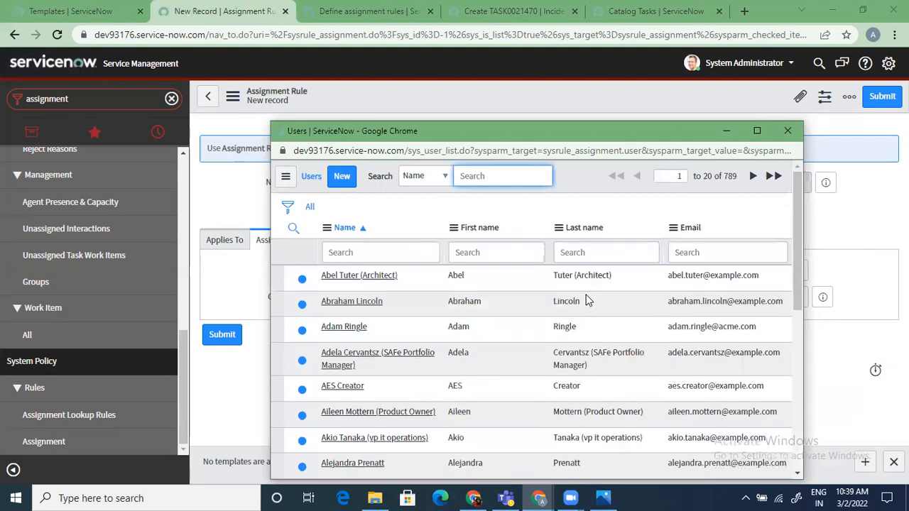
left_click(365, 303)
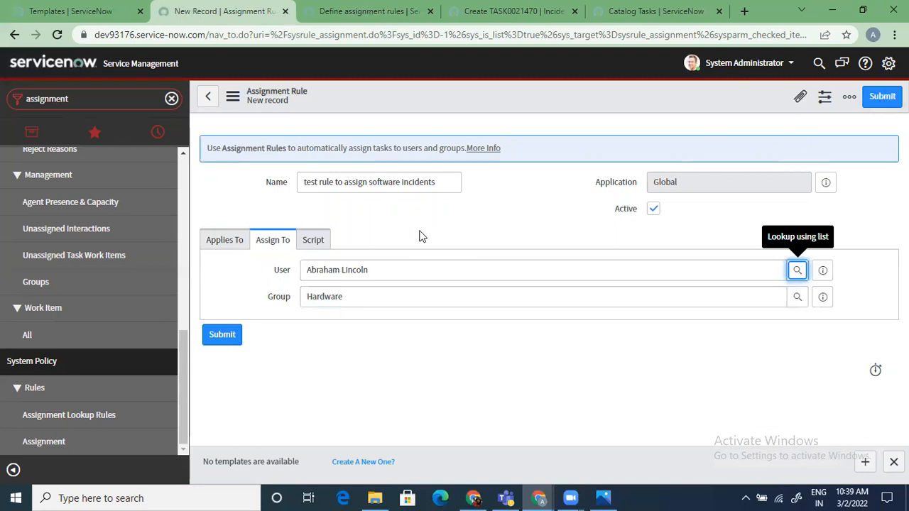
- Check the rule's table and both conditions, and save the new assignment rule while staying on its form
left_click(229, 237)
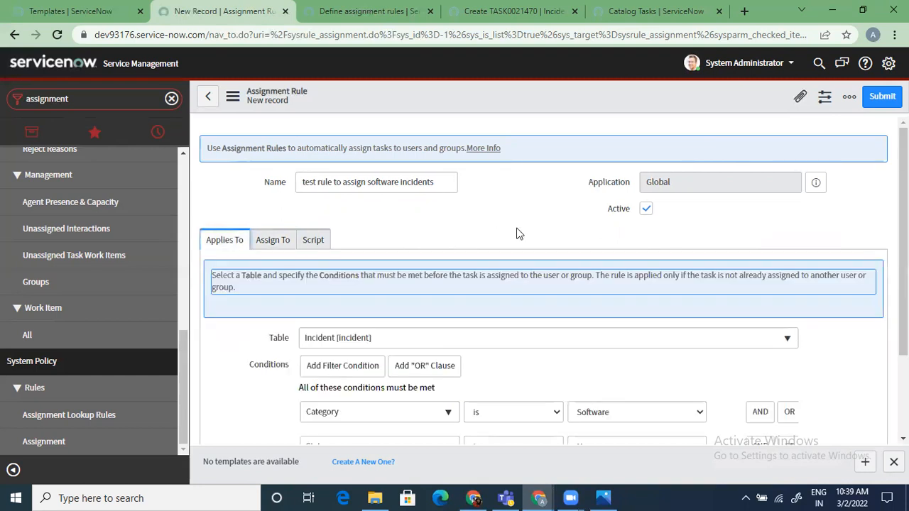
scroll(876, 302, "down", 3)
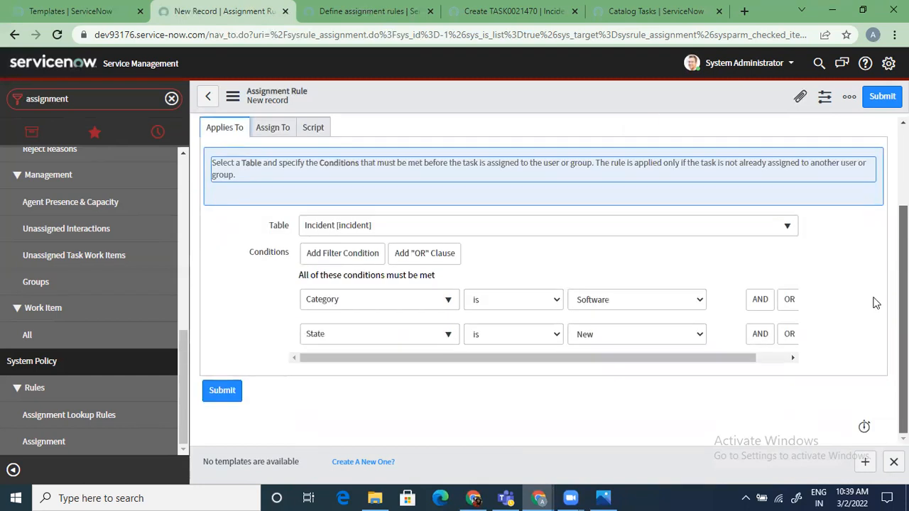
scroll(875, 303, "up", 3)
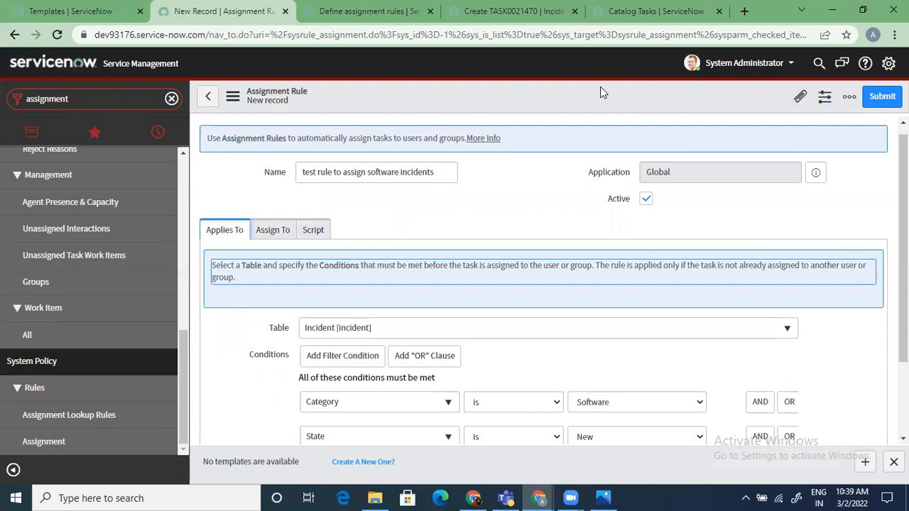
right_click(601, 92)
left_click(627, 99)
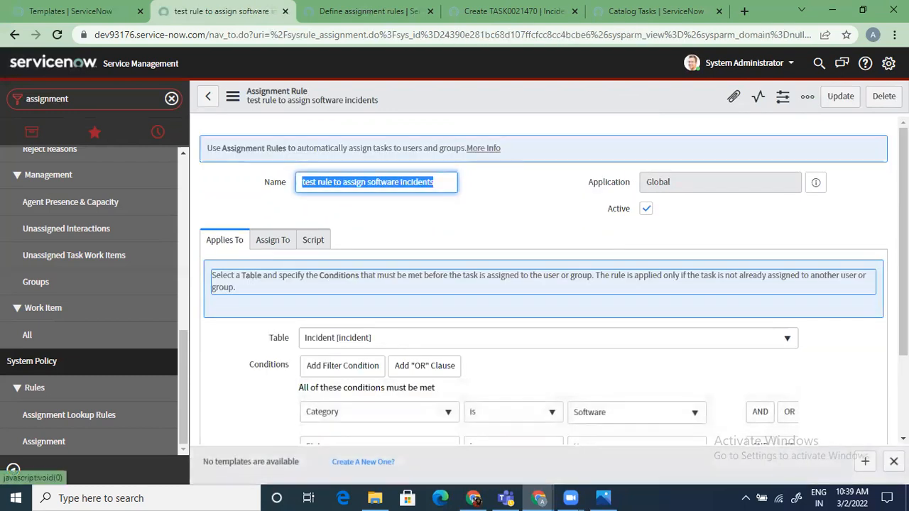
- Review the saved assignment rule's name, table, and Category and State conditions
left_click_drag(907, 245, 907, 327)
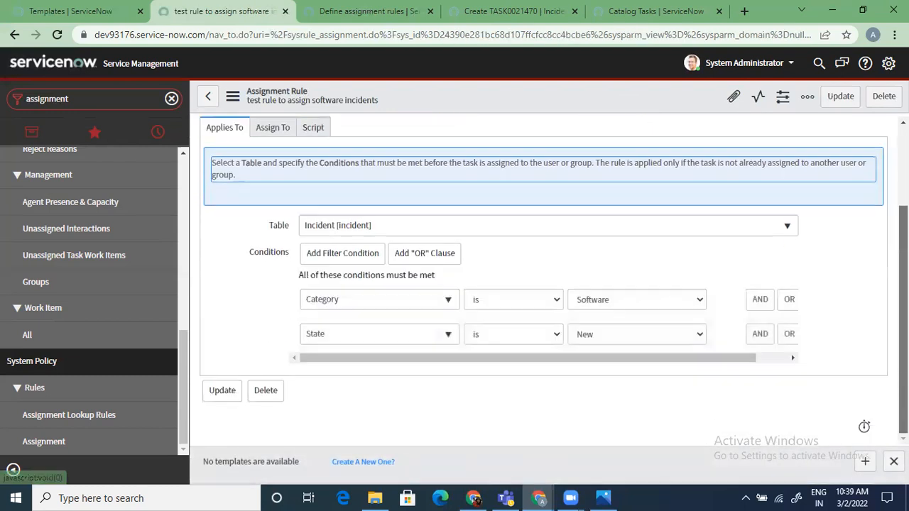
right_click(542, 96)
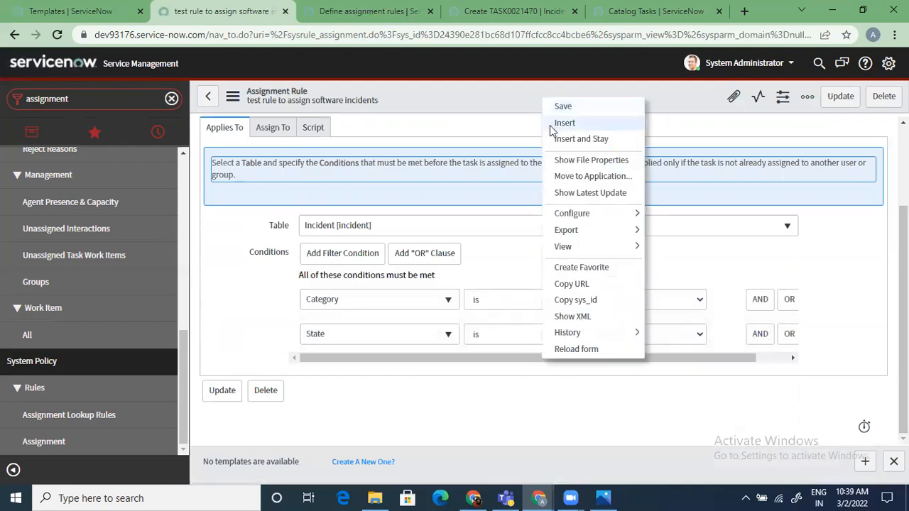
left_click(499, 387)
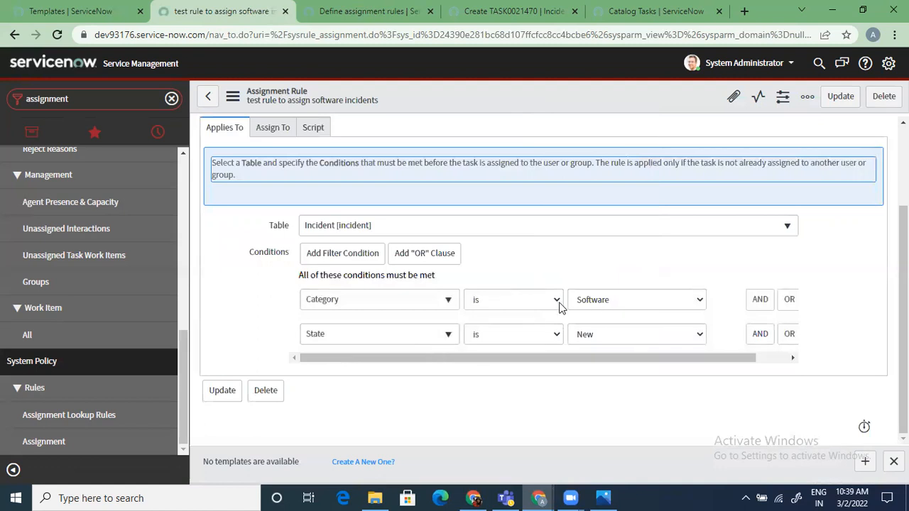
scroll(544, 284, "up", 3)
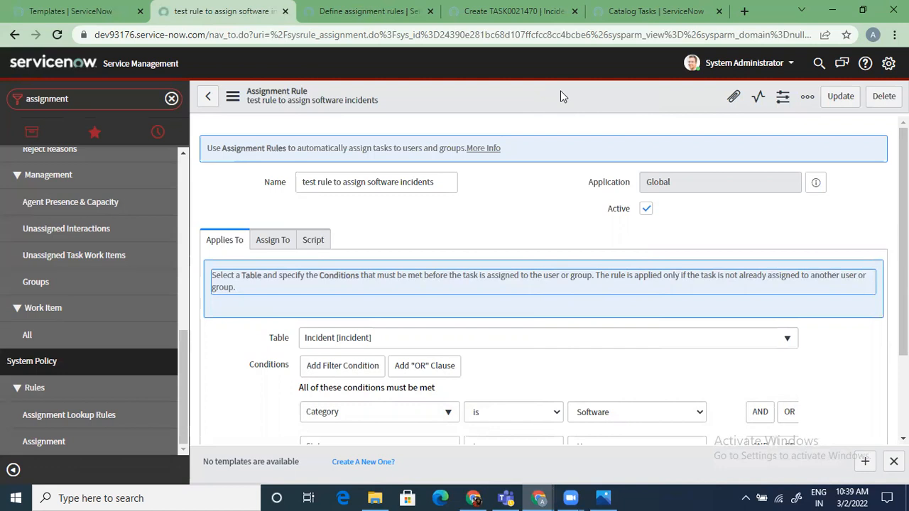
scroll(903, 284, "down", 1)
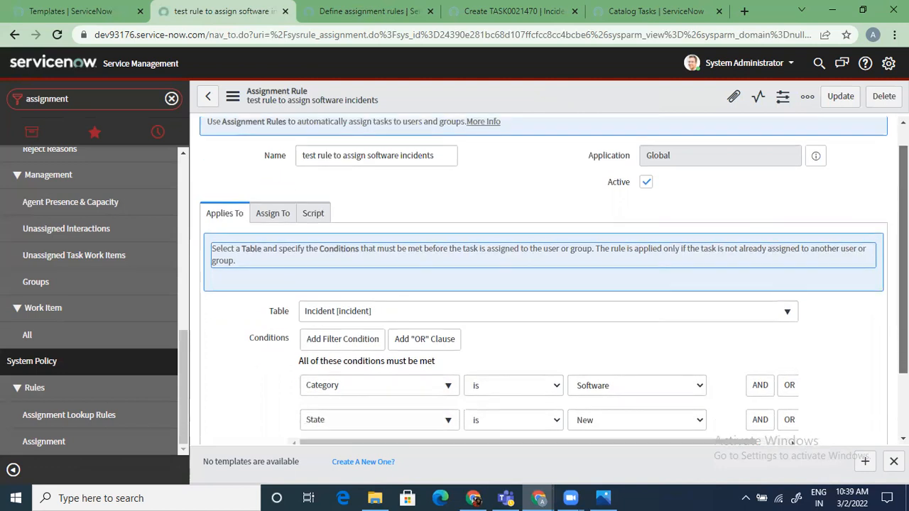
scroll(540, 284, "up", 1)
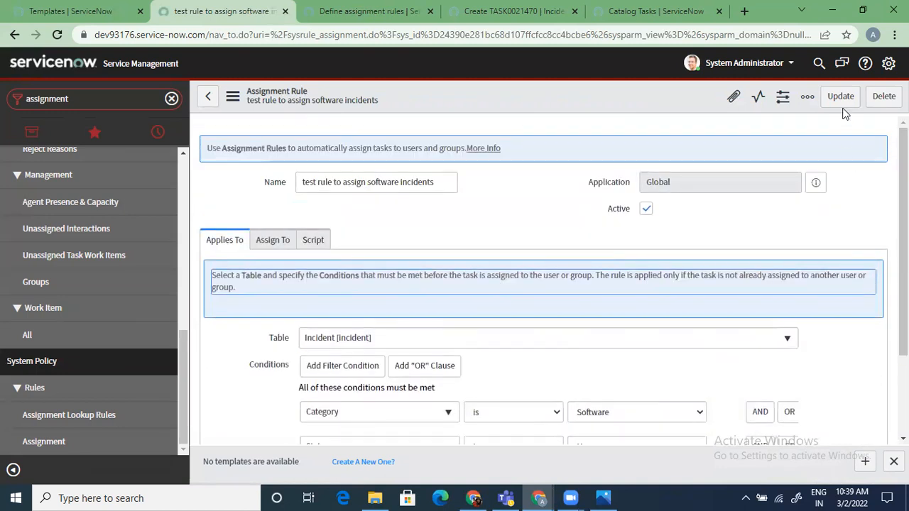
scroll(539, 284, "down", 2)
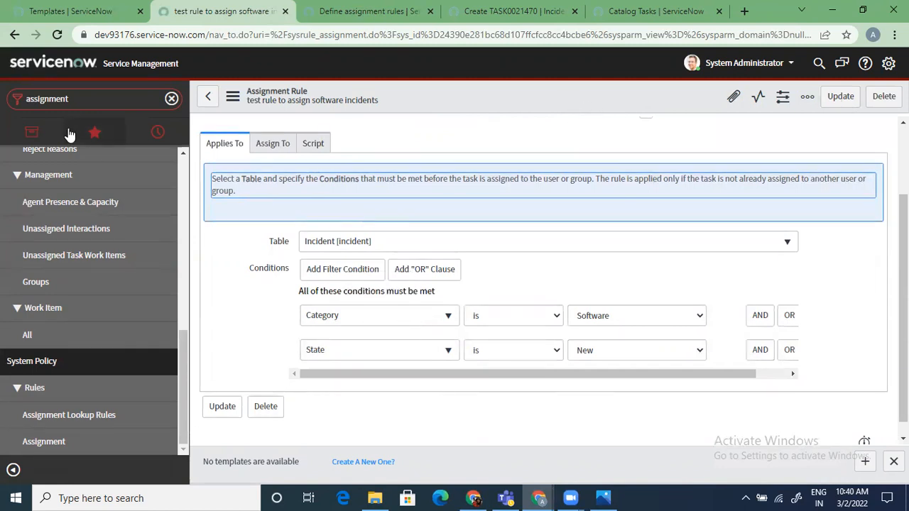
- Filter the navigator for "incident" and open a new incident record
left_click(170, 100)
type("incident")
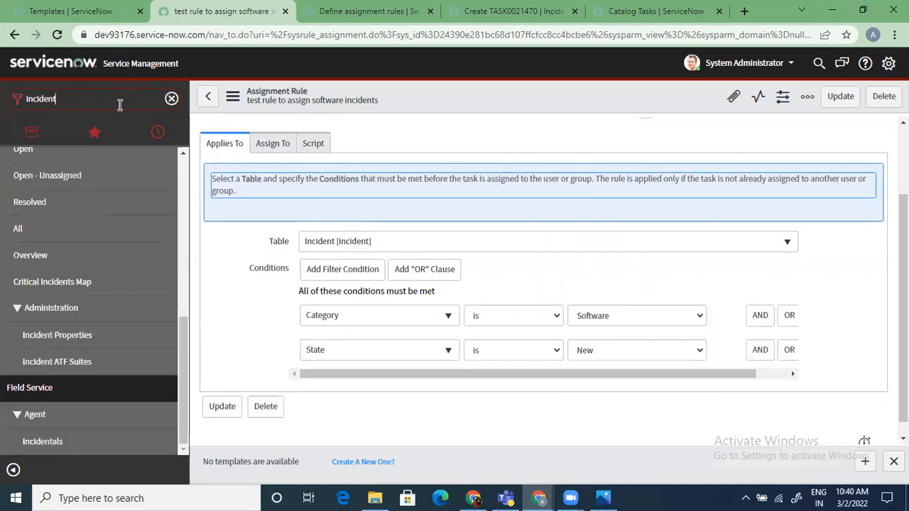
left_click_drag(182, 342, 180, 280)
left_click(44, 237)
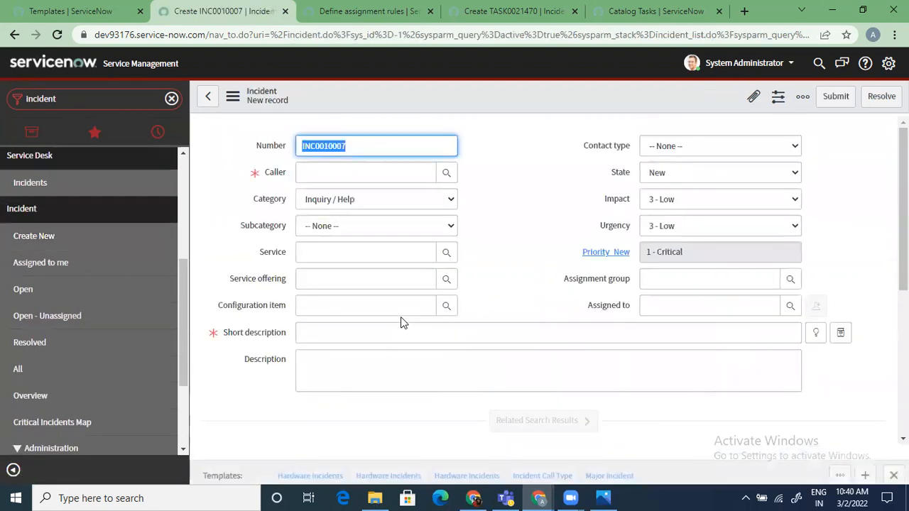
- Fill in the new incident's caller with the recently selected user matching the entered first name
left_click(385, 172)
type("beth")
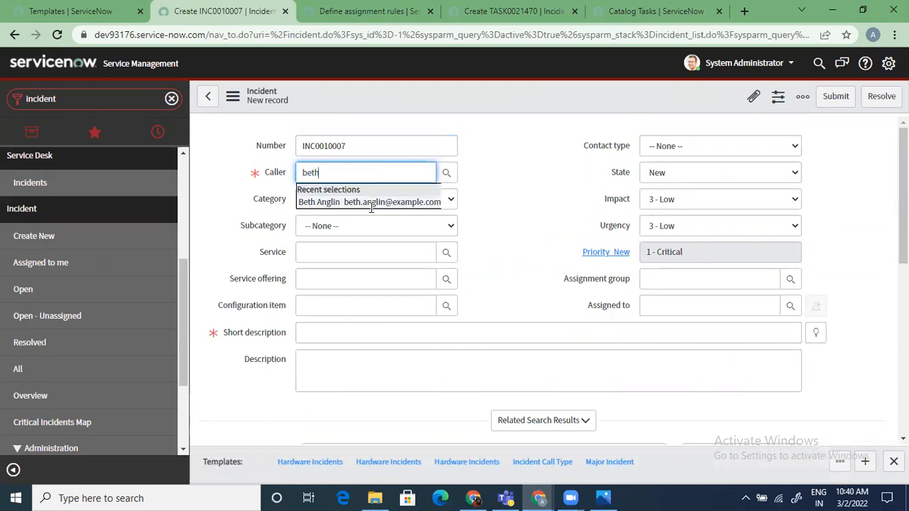
left_click(371, 203)
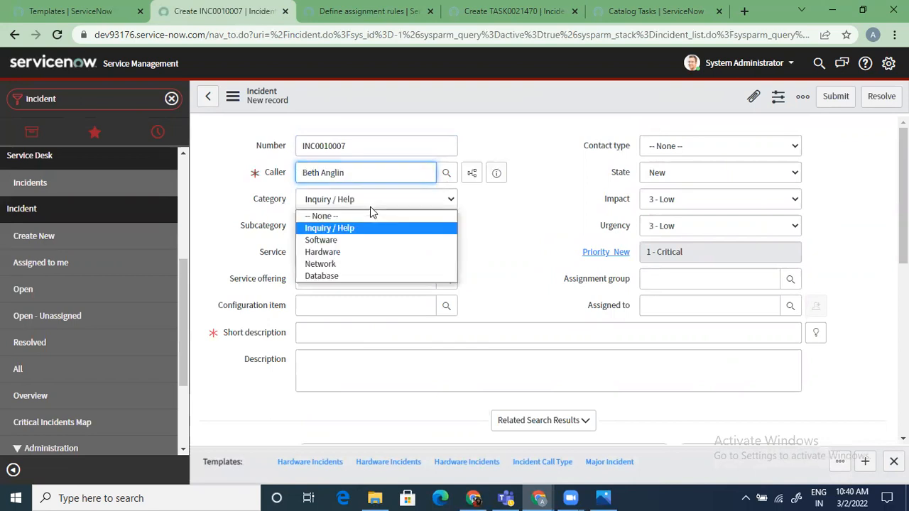
- Set the incident's short description to "test" and category to Software, and save it while staying on its form
left_click(336, 331)
type("test")
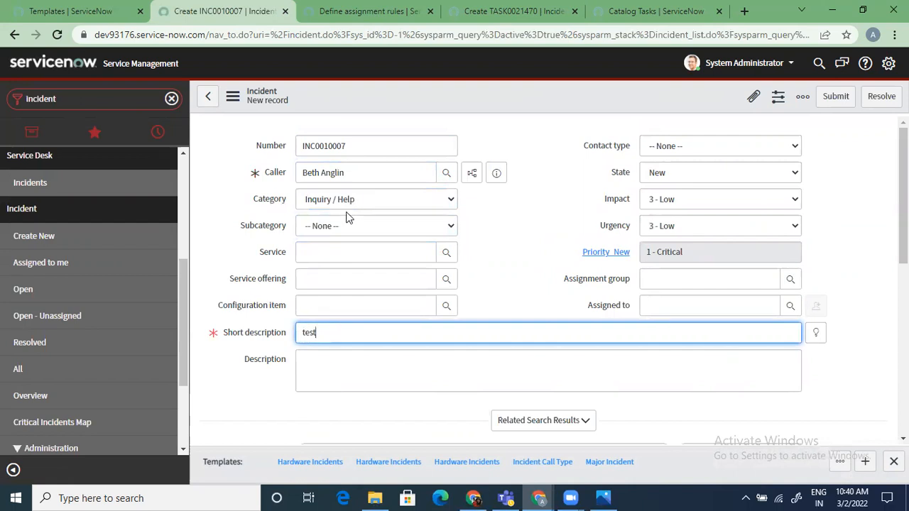
left_click(348, 201)
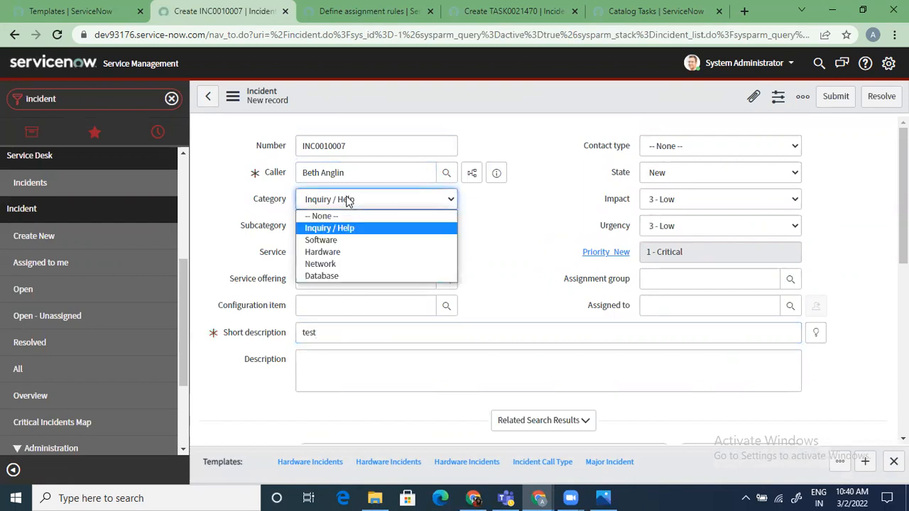
left_click(337, 241)
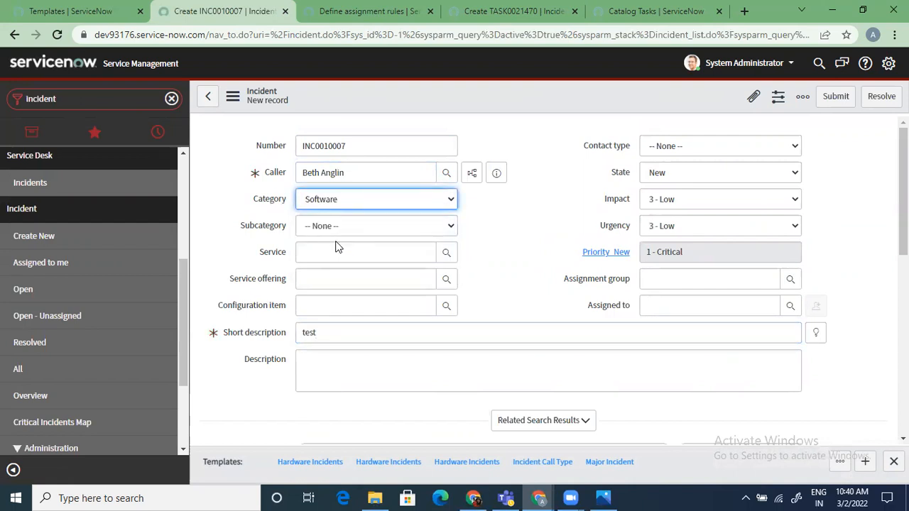
right_click(543, 96)
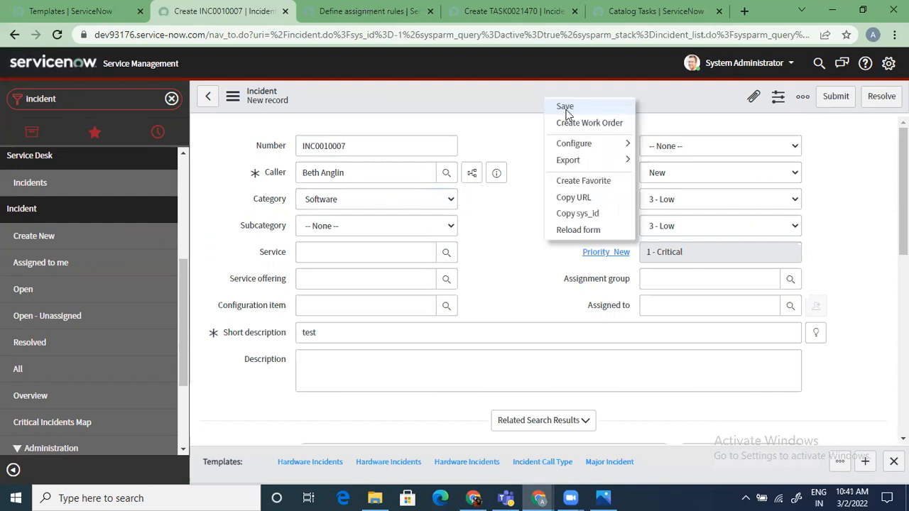
left_click(565, 105)
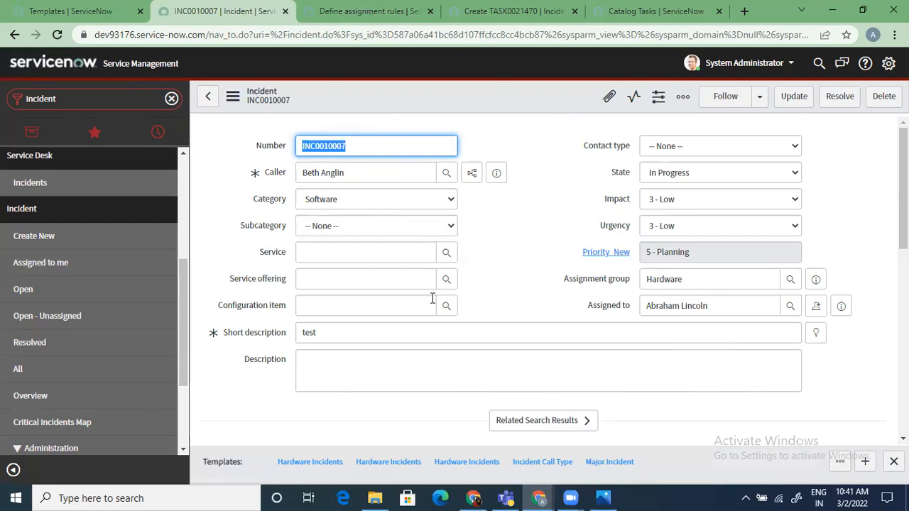
- Filter the navigator for "assignment" and start a new record in Assignment Lookup Rules
left_click(172, 101)
type("assignment")
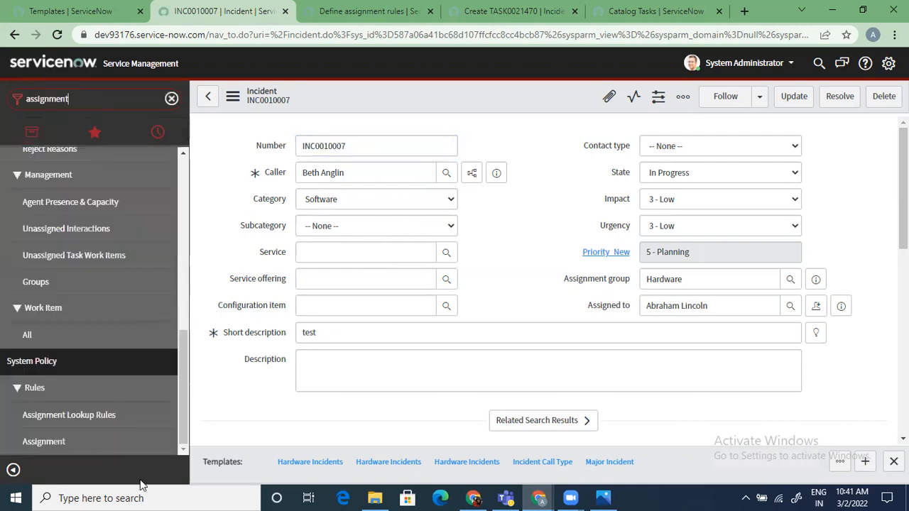
left_click(80, 442)
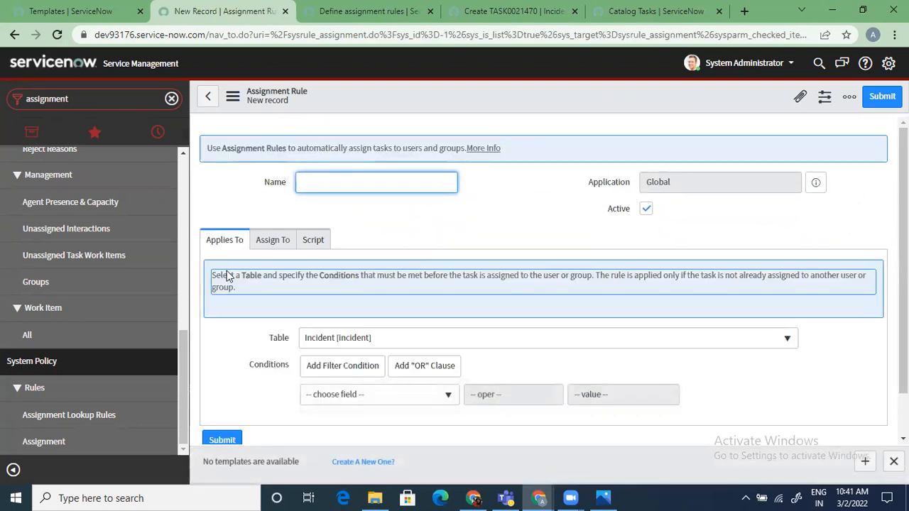
left_click(96, 417)
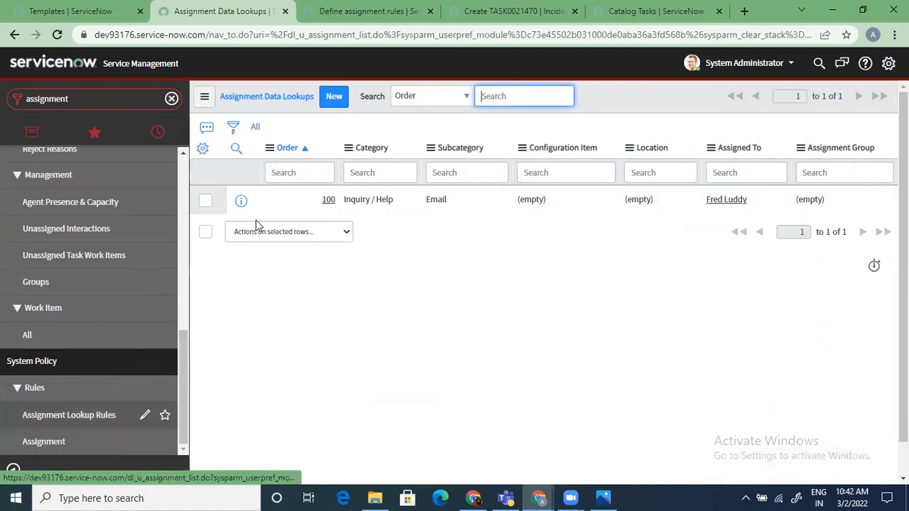
left_click(332, 96)
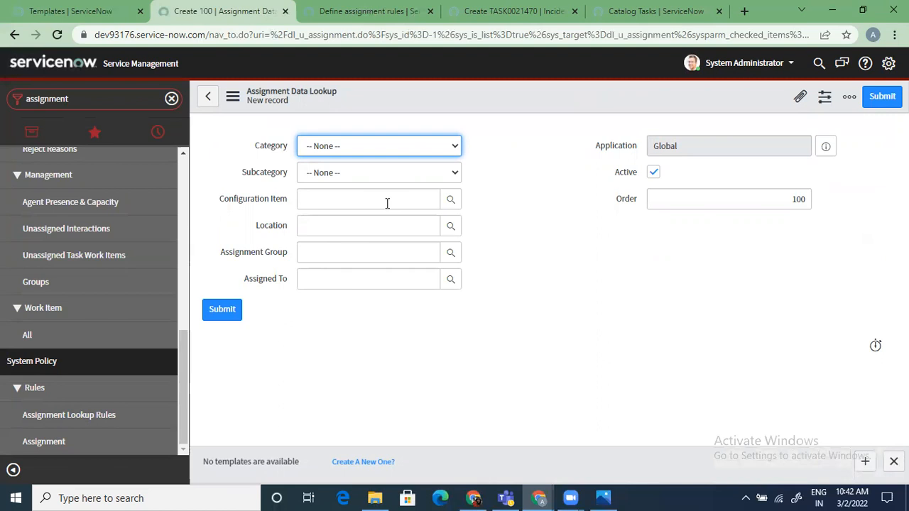
- Set the new assignment data lookup's category to Inquiry / Help and subcategory to Email
left_click(390, 146)
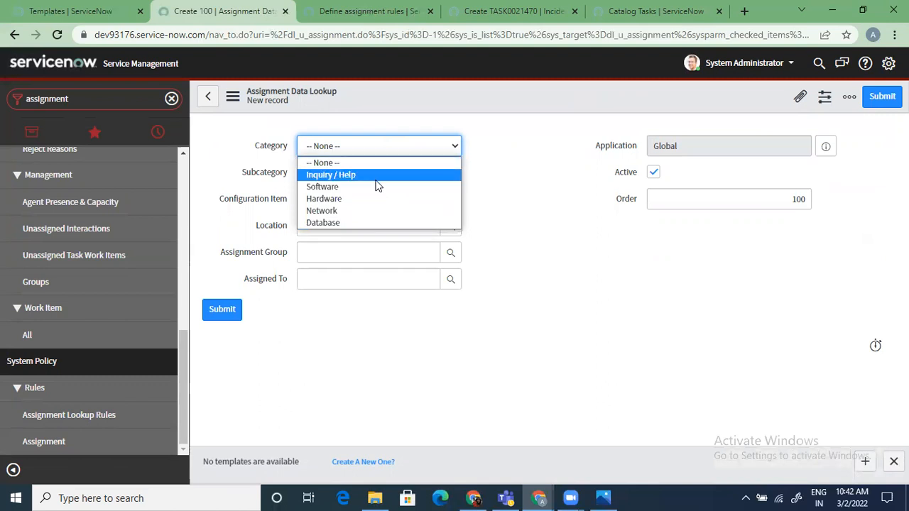
left_click(375, 177)
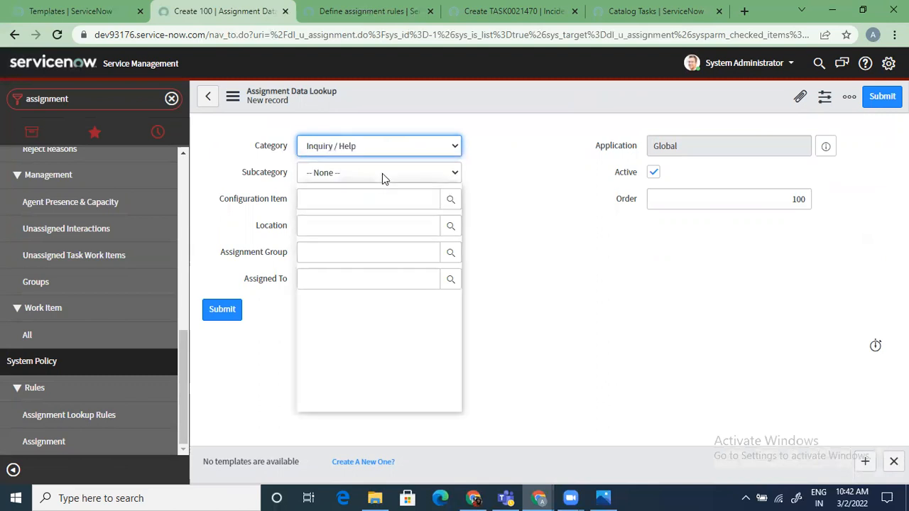
left_click(382, 173)
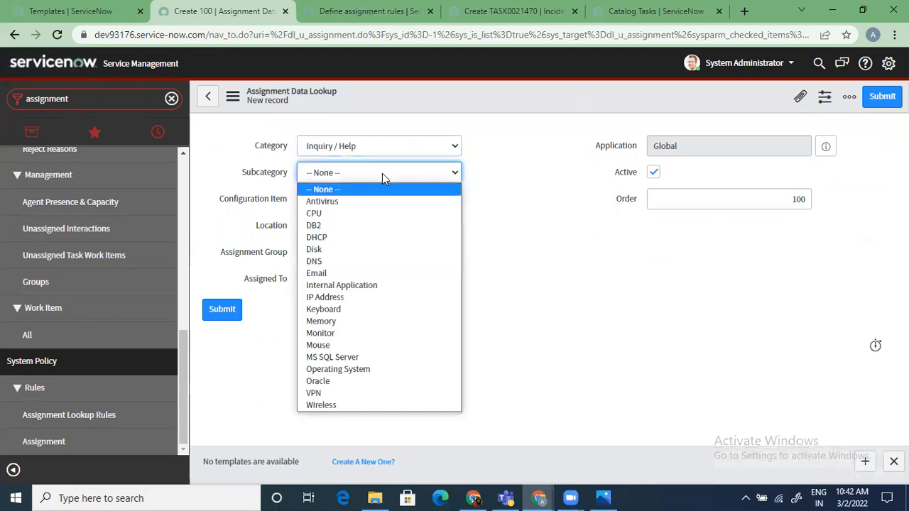
left_click(347, 275)
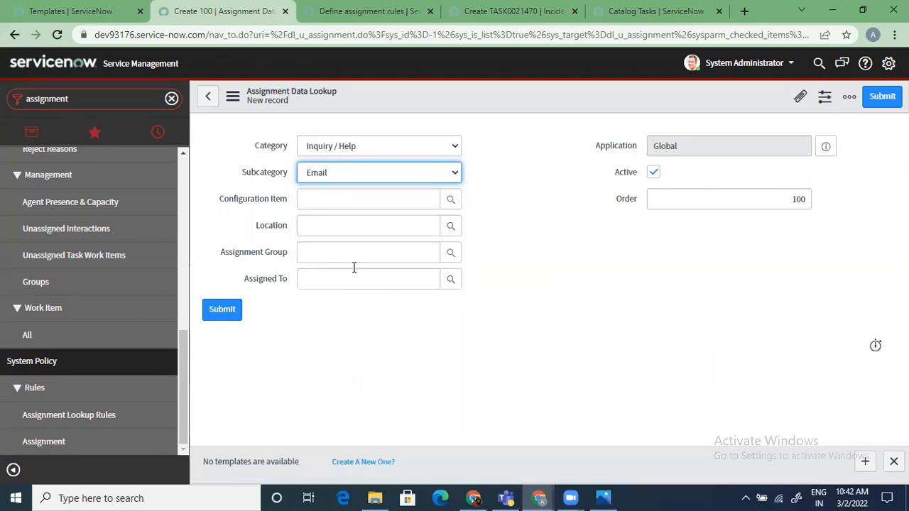
- Set the lookup's assignment group to ACME Support and Assigned To to the third listed user, and submit the record
left_click(452, 257)
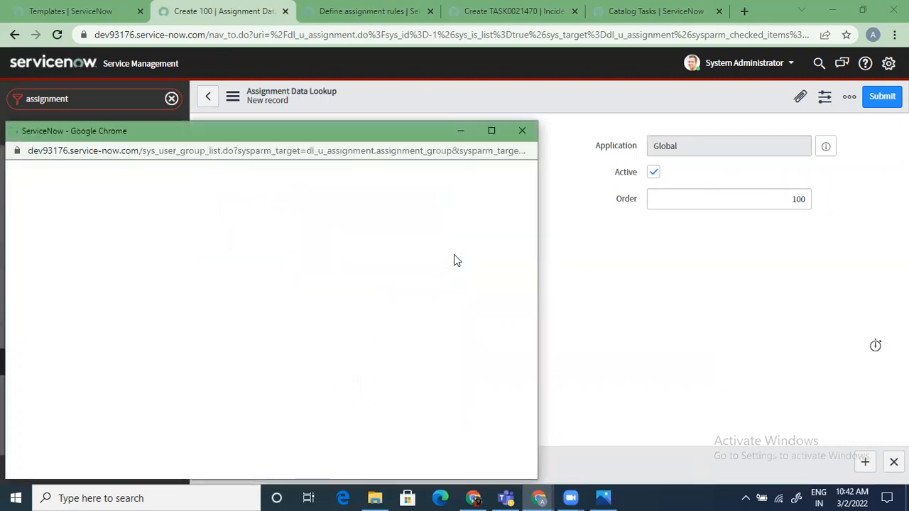
left_click(82, 323)
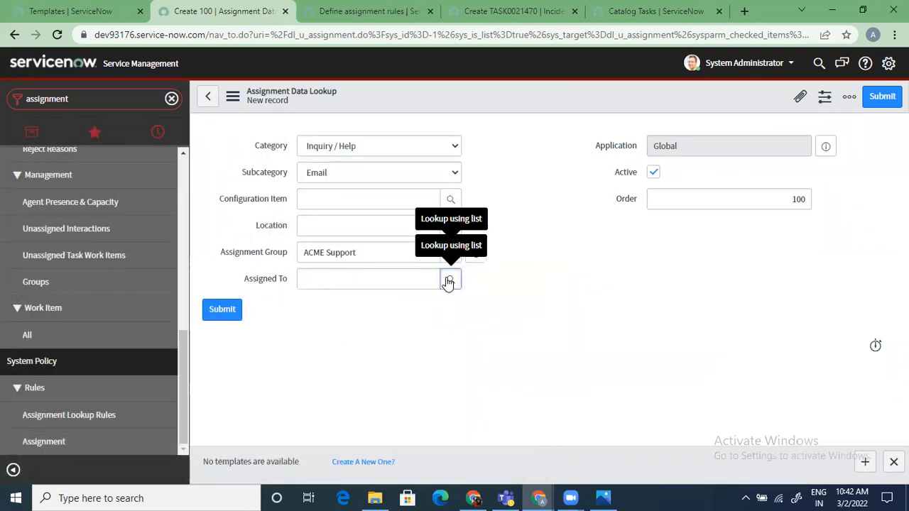
left_click(447, 280)
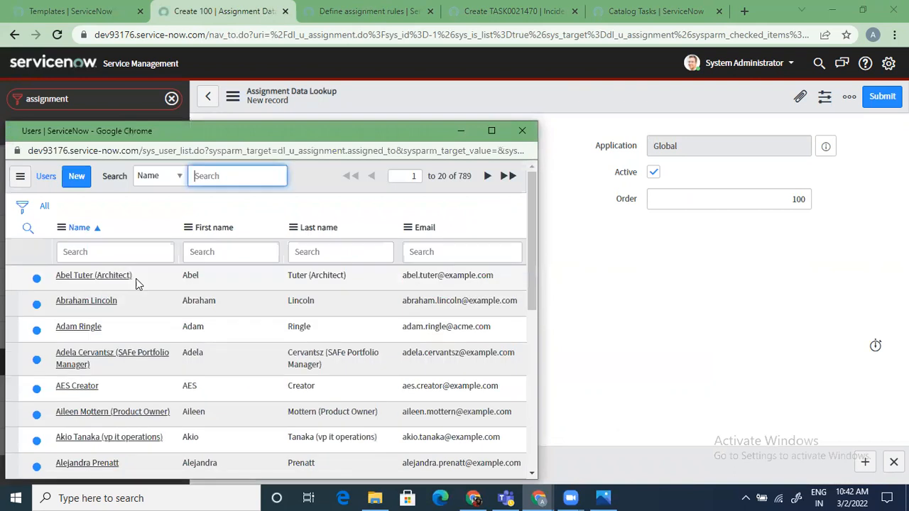
left_click(87, 326)
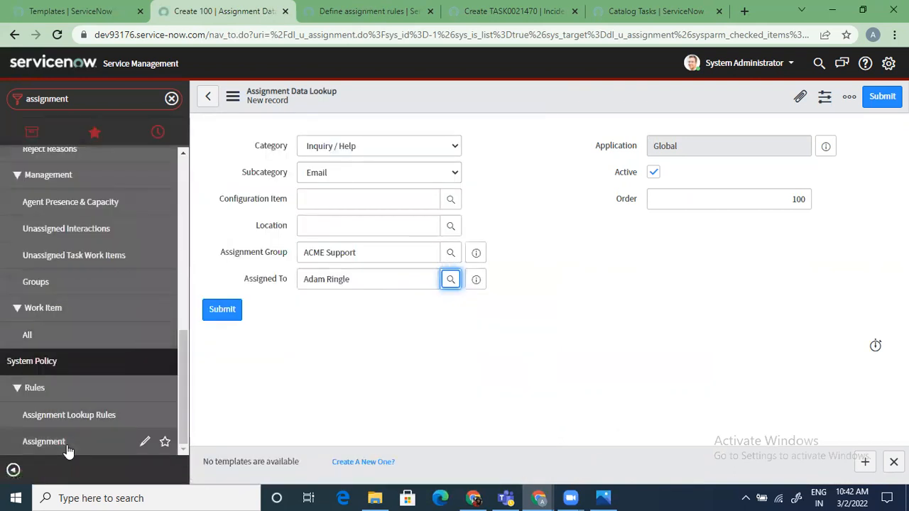
left_click(216, 311)
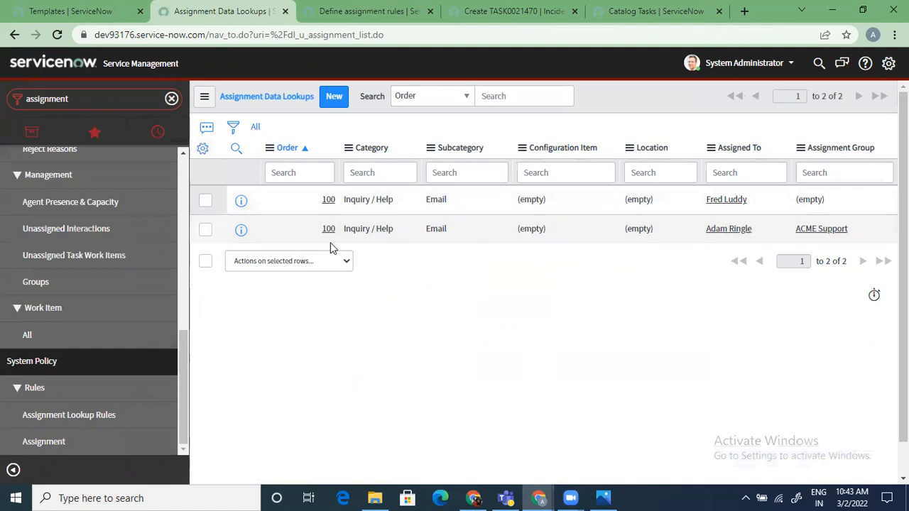
- Review the full record of the new ACME Support lookup and return to the Assignment Data Lookups list
left_click(240, 234)
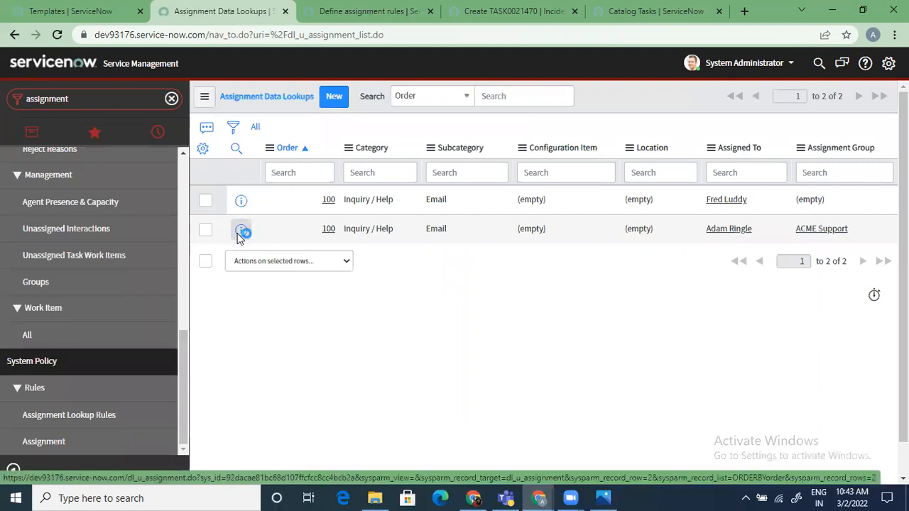
left_click(554, 267)
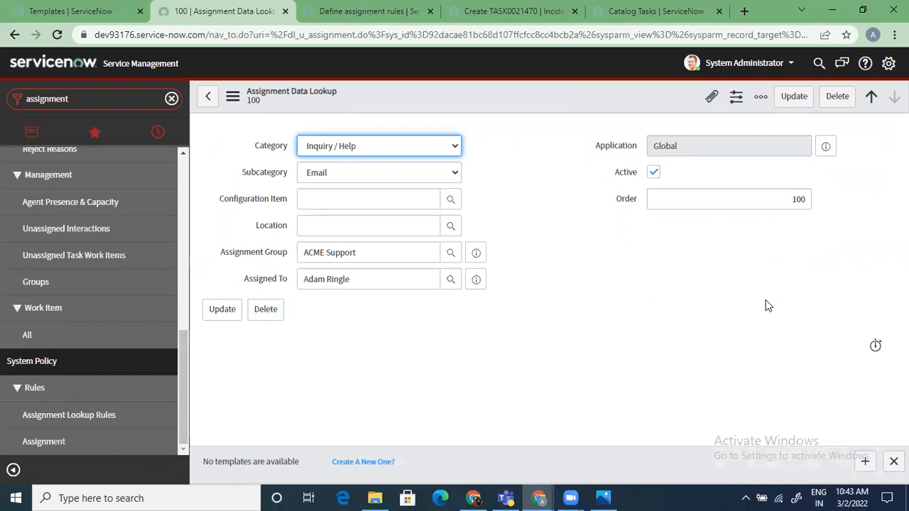
left_click(208, 96)
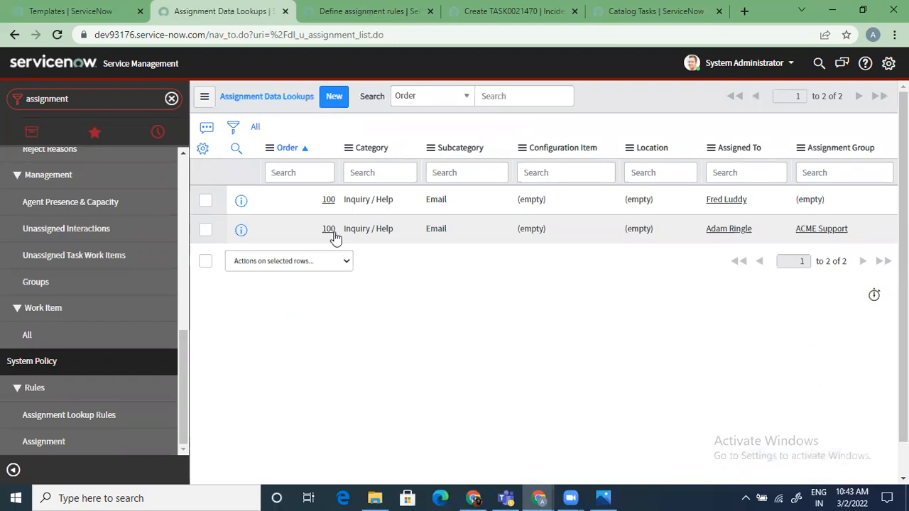
- Reopen the ACME Support lookup record, set its subcategory to Antivirus, and update it
left_click(242, 231)
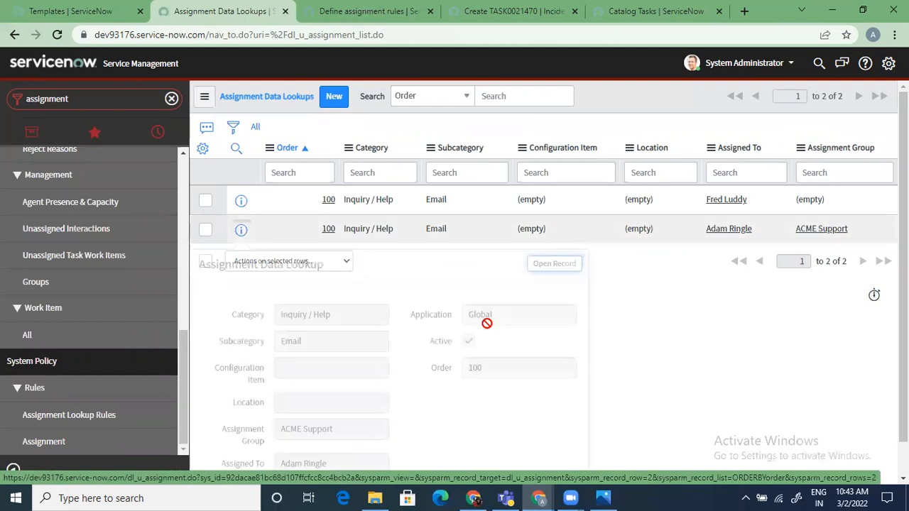
left_click(562, 264)
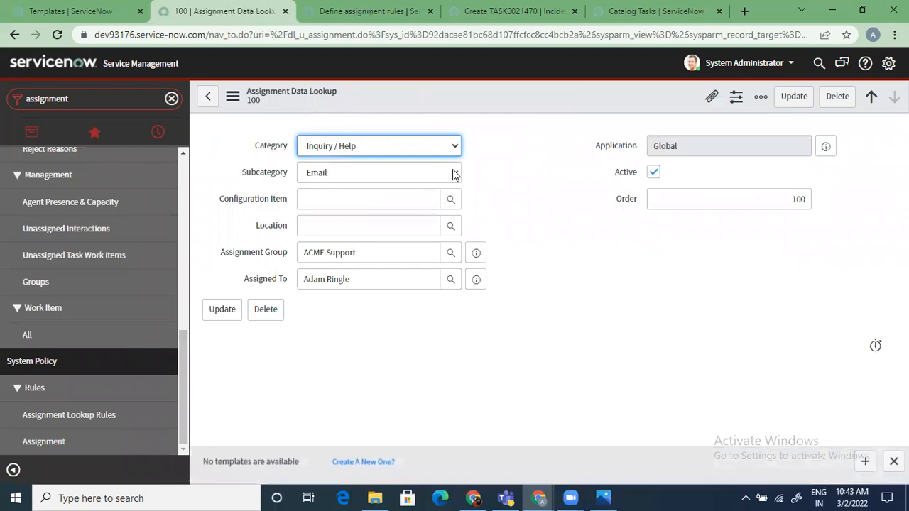
left_click(455, 174)
left_click(376, 201)
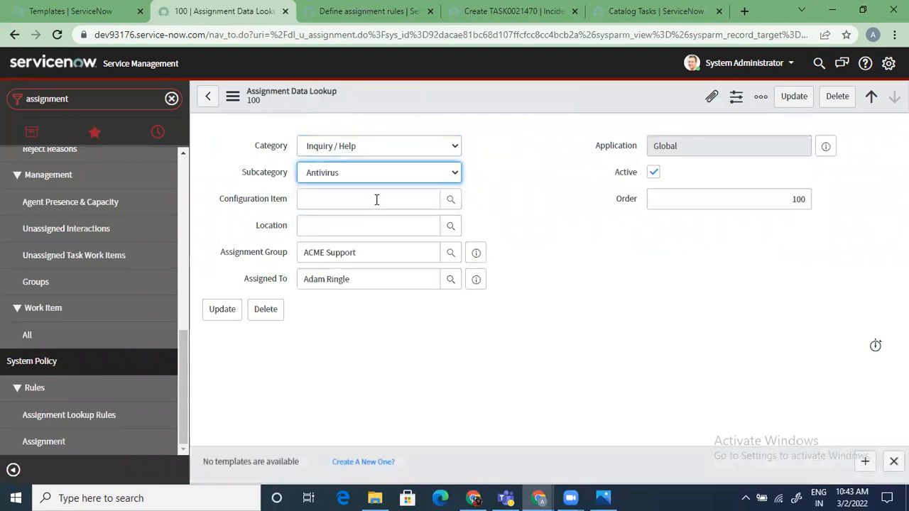
left_click(223, 310)
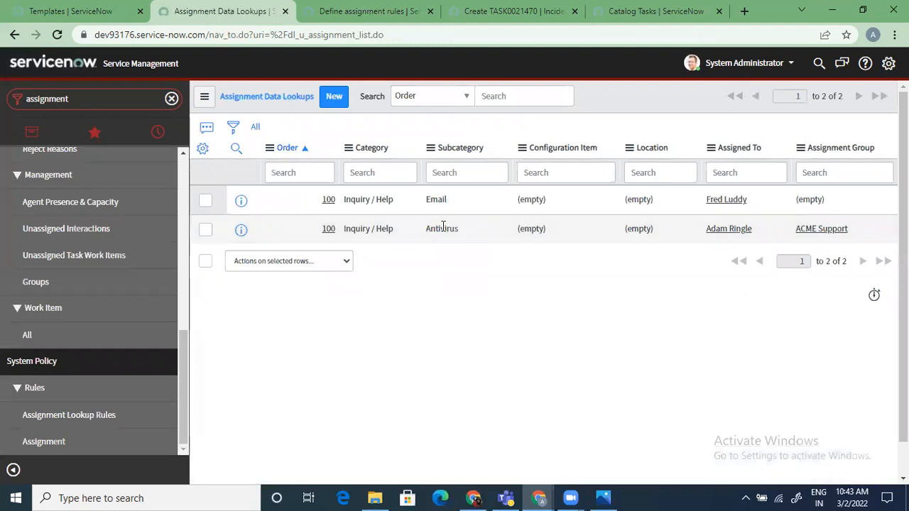
- Filter the navigator for "incident" and open a new incident record
left_click_drag(184, 365, 184, 162)
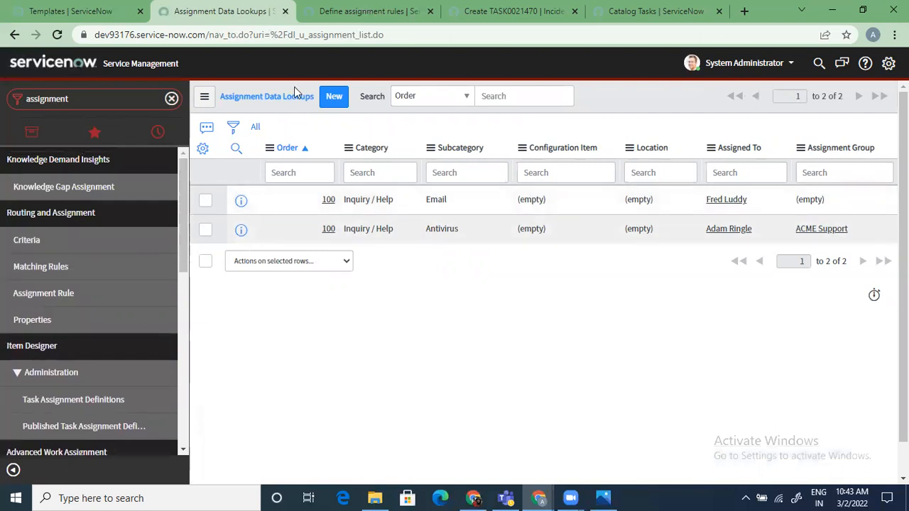
left_click(170, 99)
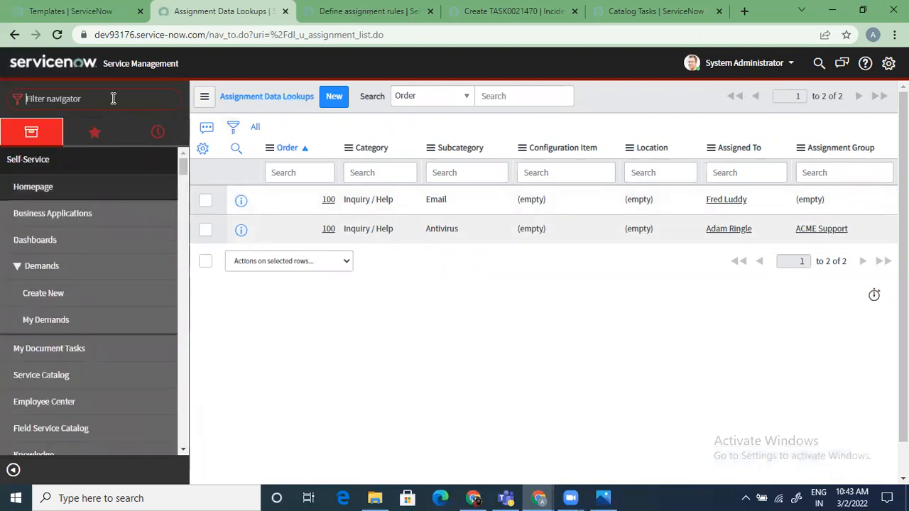
type("incident")
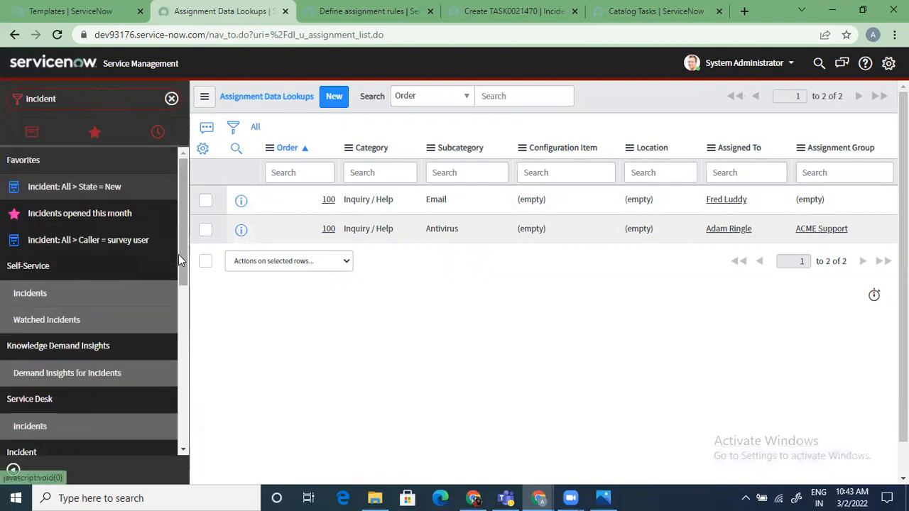
left_click_drag(181, 261, 181, 325)
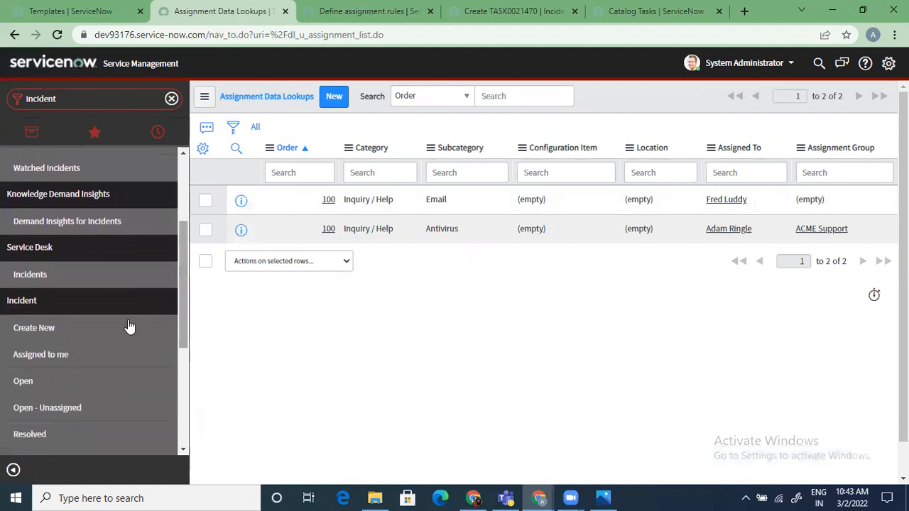
left_click(89, 328)
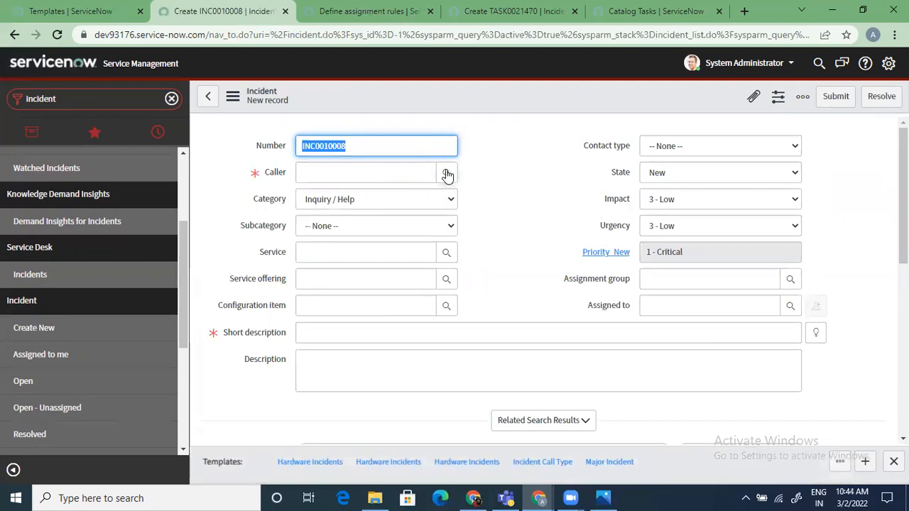
- Fill in the caller with the recently selected user matching the first name and set the subcategory to Antivirus
left_click(345, 164)
type("beth")
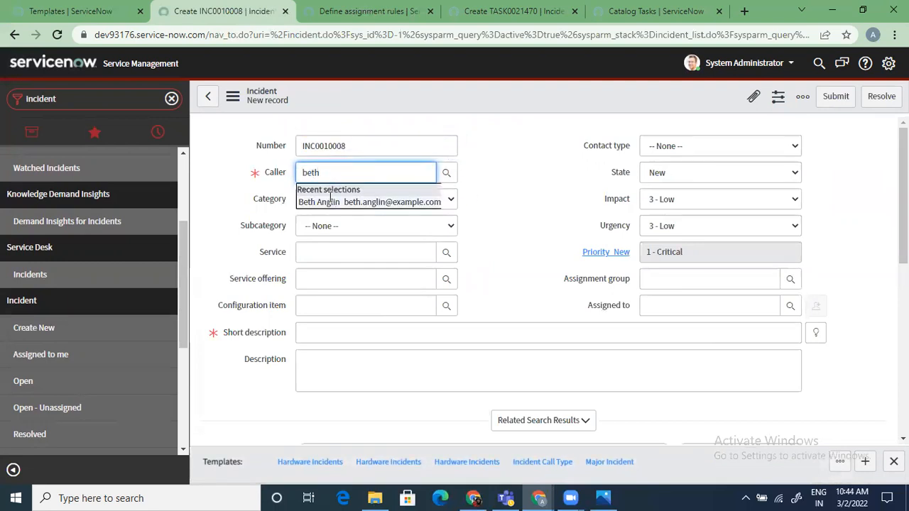
left_click(330, 201)
left_click(328, 227)
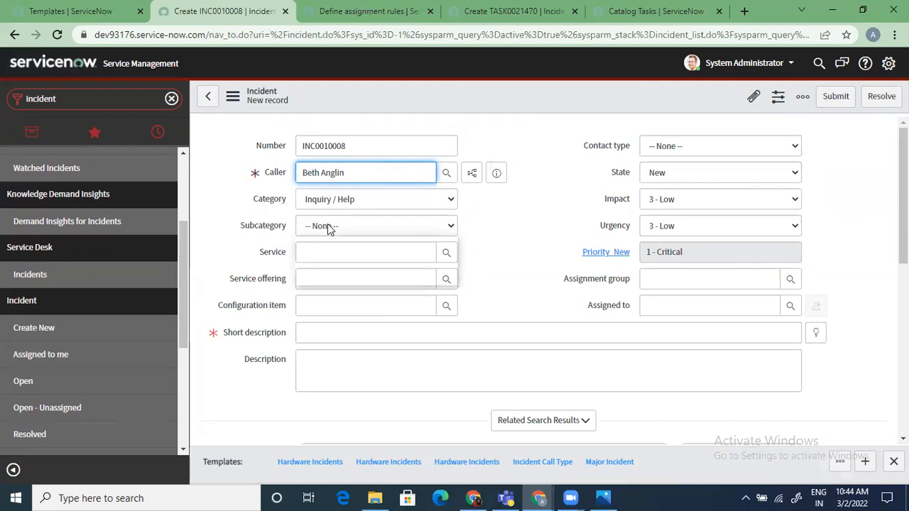
left_click(323, 255)
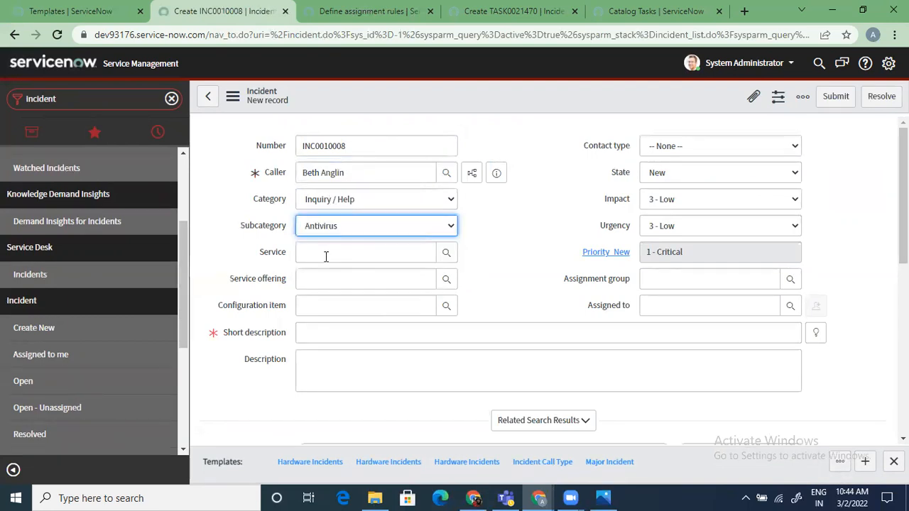
- Enter "test" as the short description and save the antivirus incident while staying on its form
left_click(316, 339)
type("test")
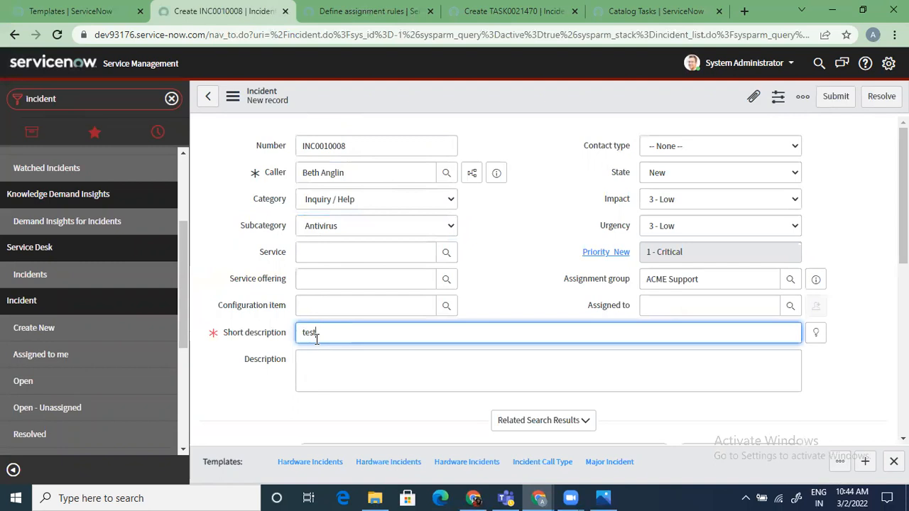
right_click(497, 107)
left_click(540, 110)
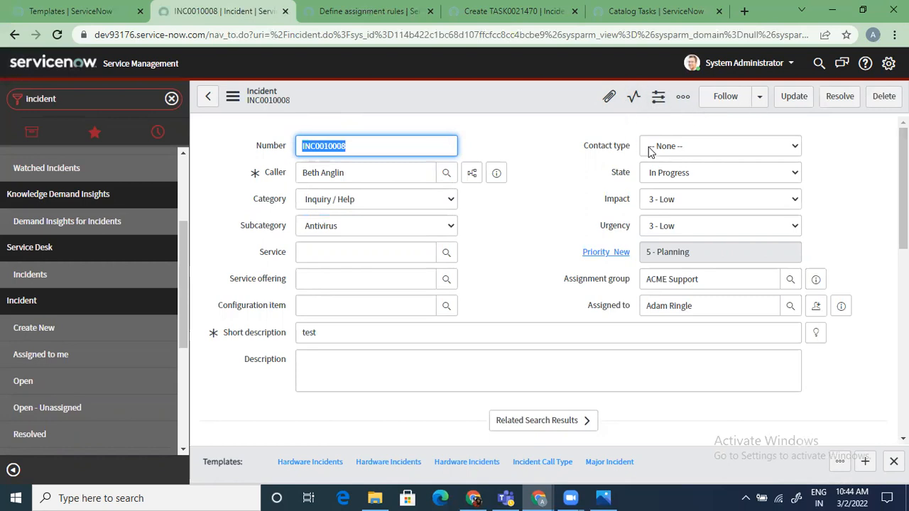
- Follow the incident and review the Connect notification options in the system settings
left_click(735, 96)
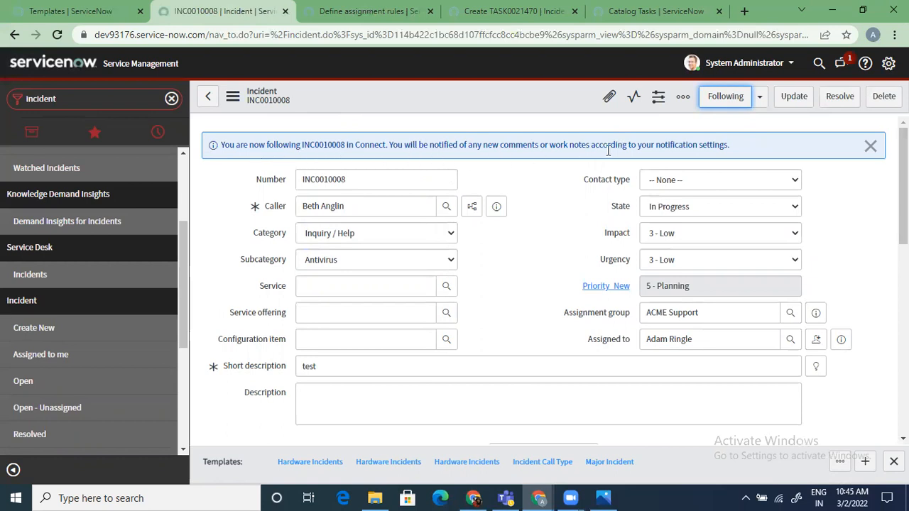
left_click(888, 68)
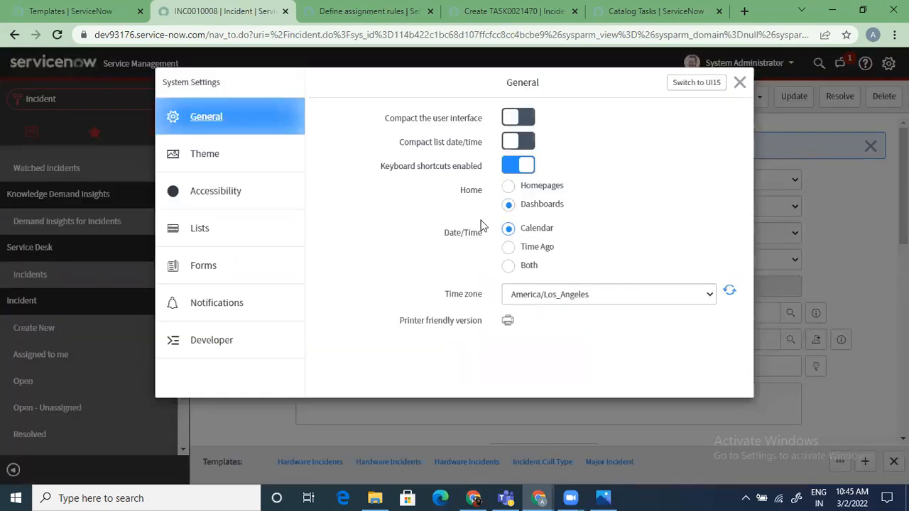
left_click(234, 297)
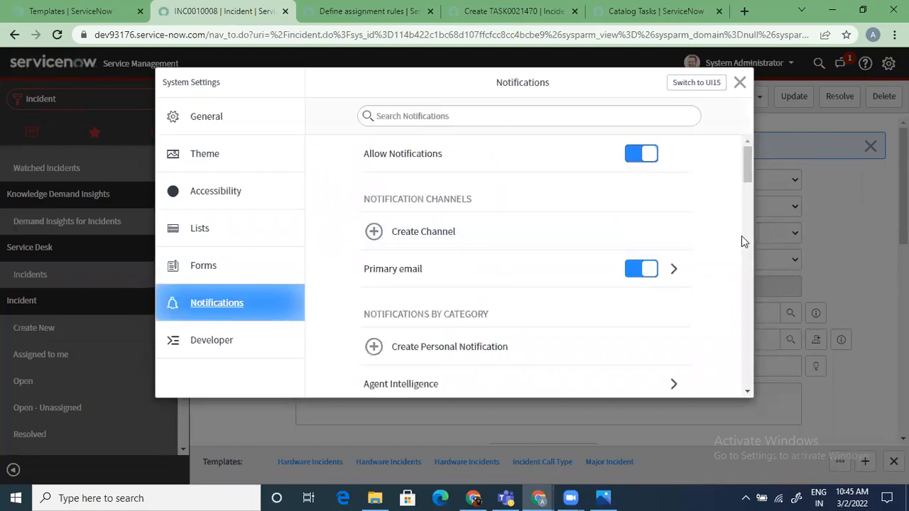
left_click_drag(748, 183, 744, 251)
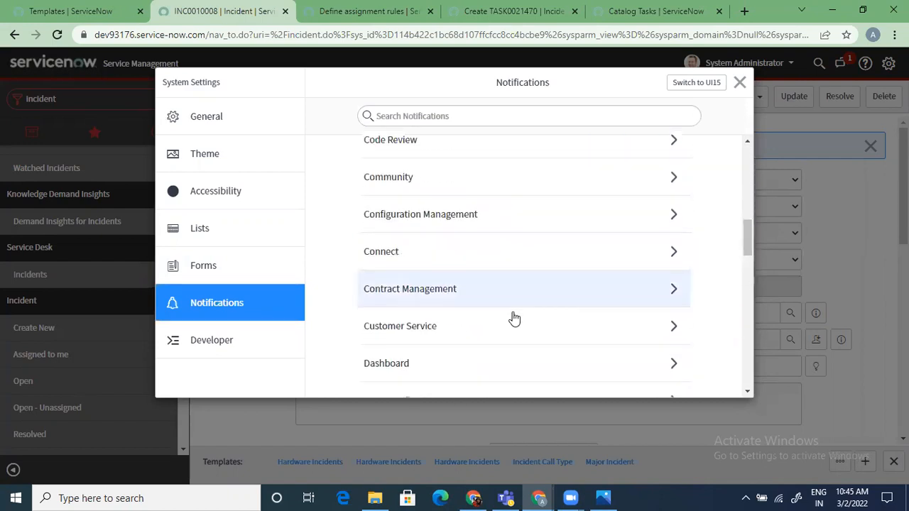
left_click(449, 264)
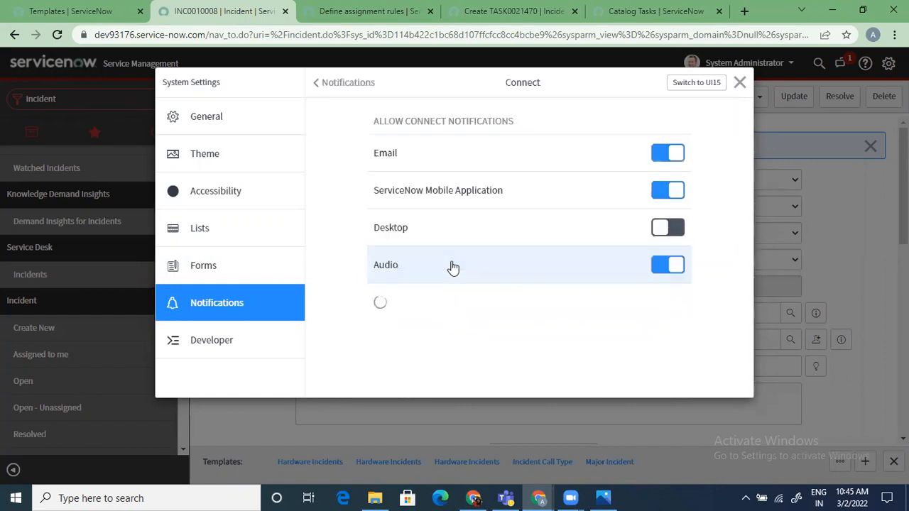
left_click(739, 85)
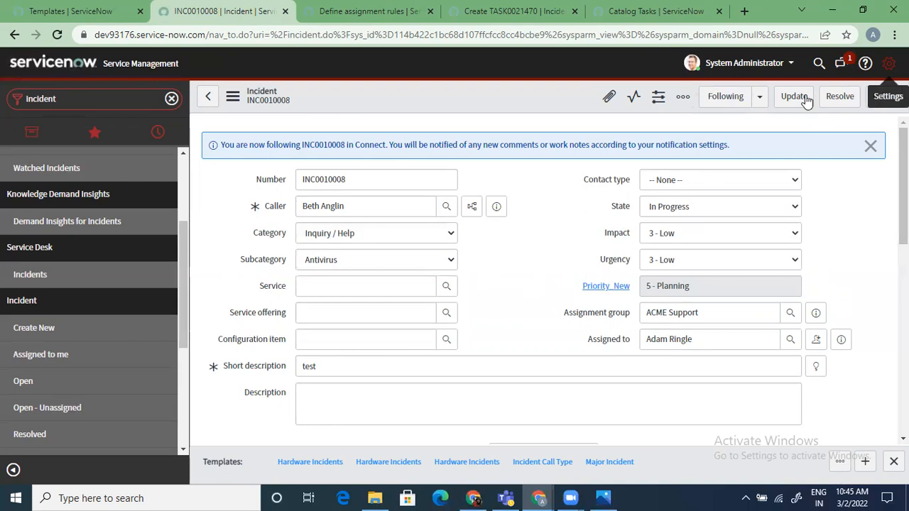
- Open the incident's Connect Mini conversation and post the work note "test work notes on open connect"
left_click(760, 98)
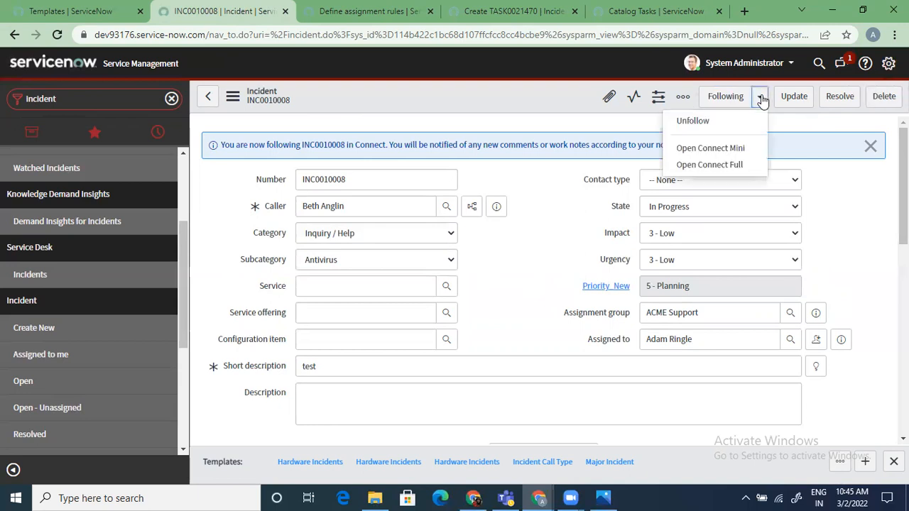
left_click(720, 148)
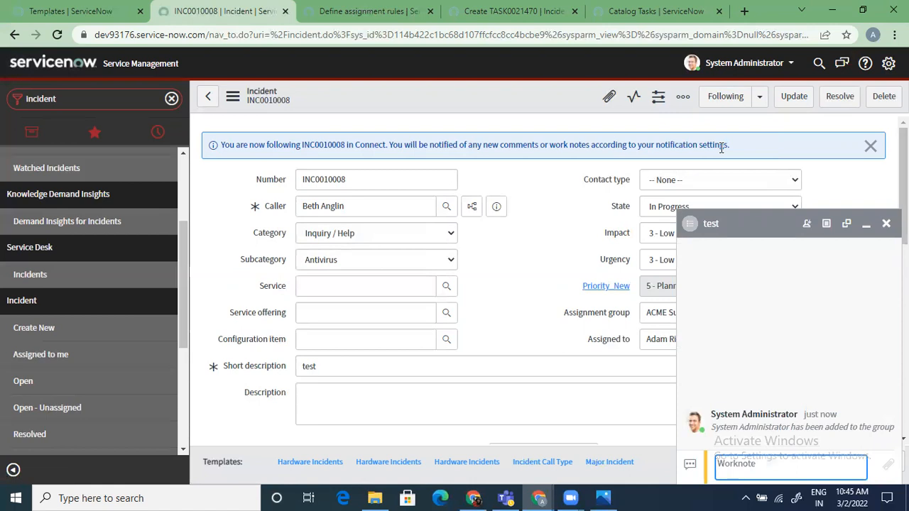
type("test")
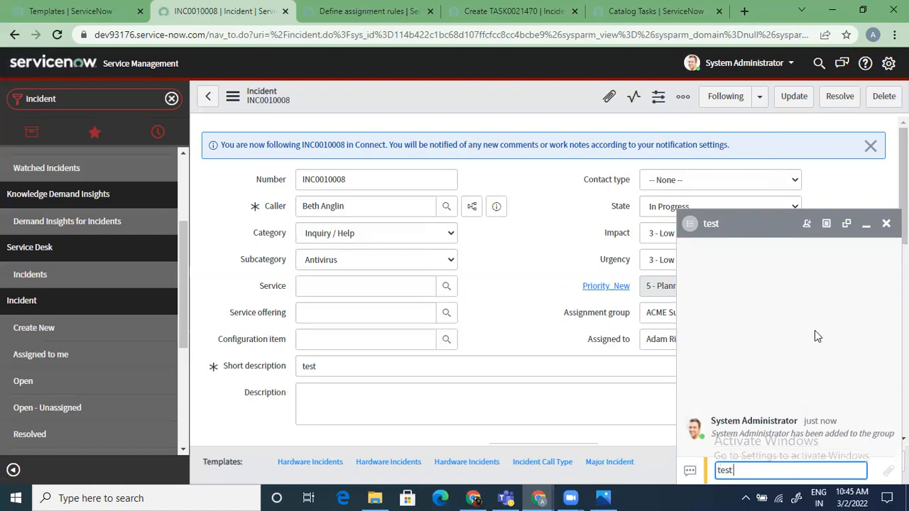
type(" work notes on open connect")
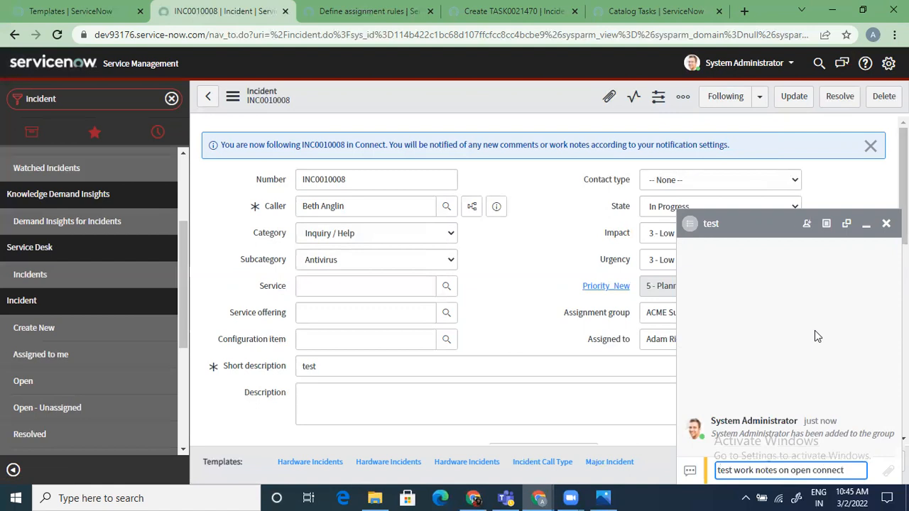
key("Return")
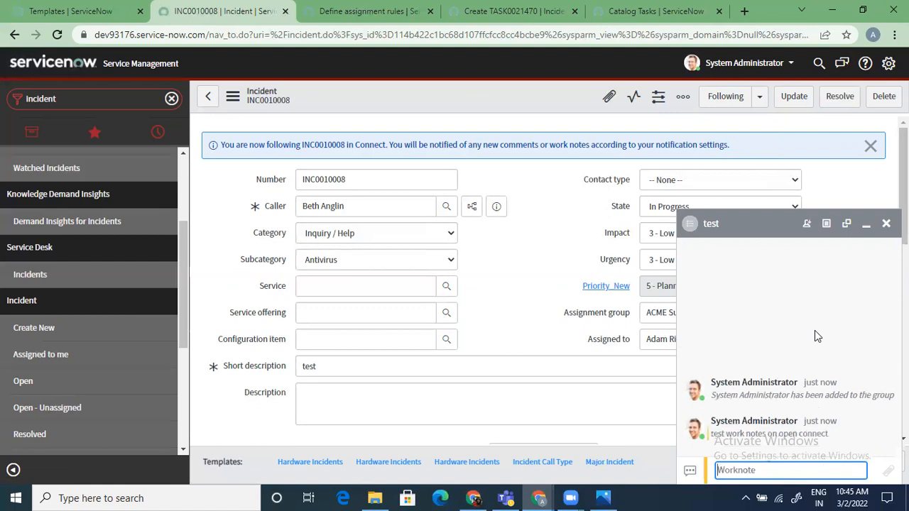
left_click(536, 346)
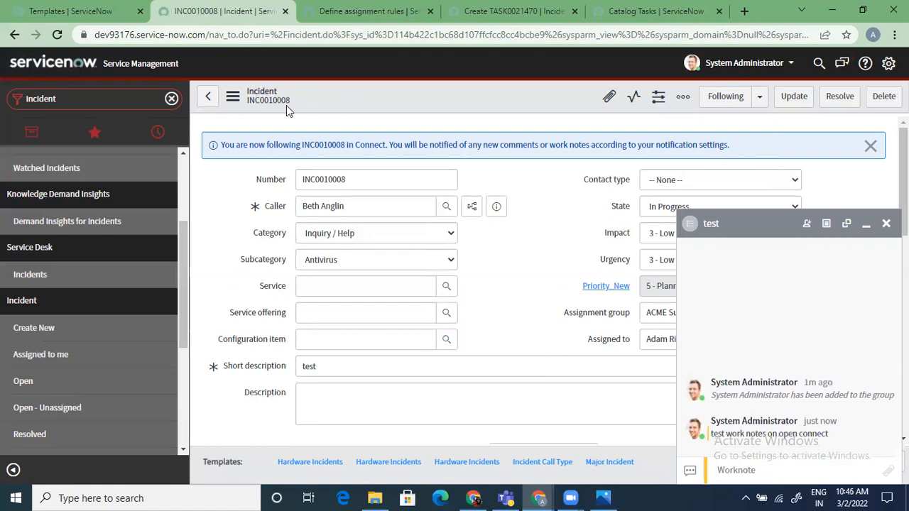
- Reload the incident form and minimize the Connect conversation
left_click(234, 96)
mouse_move(290, 387)
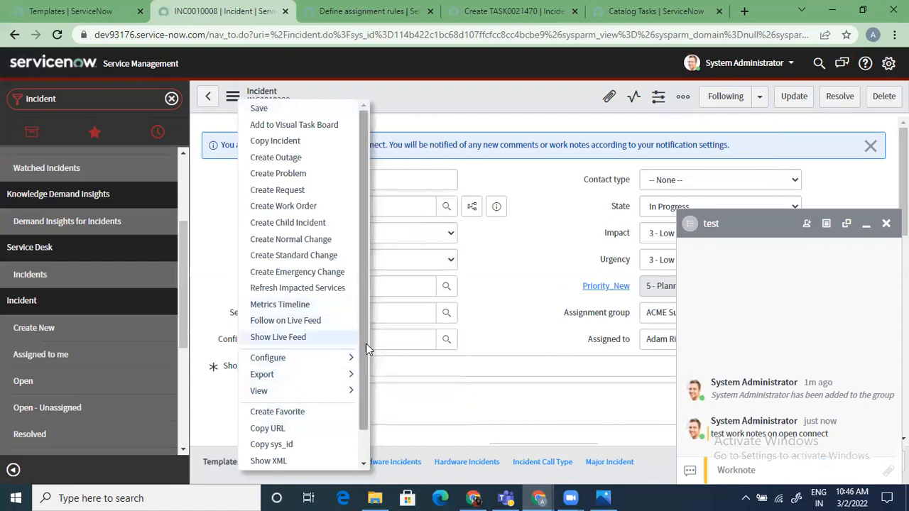
left_click_drag(366, 353, 363, 424)
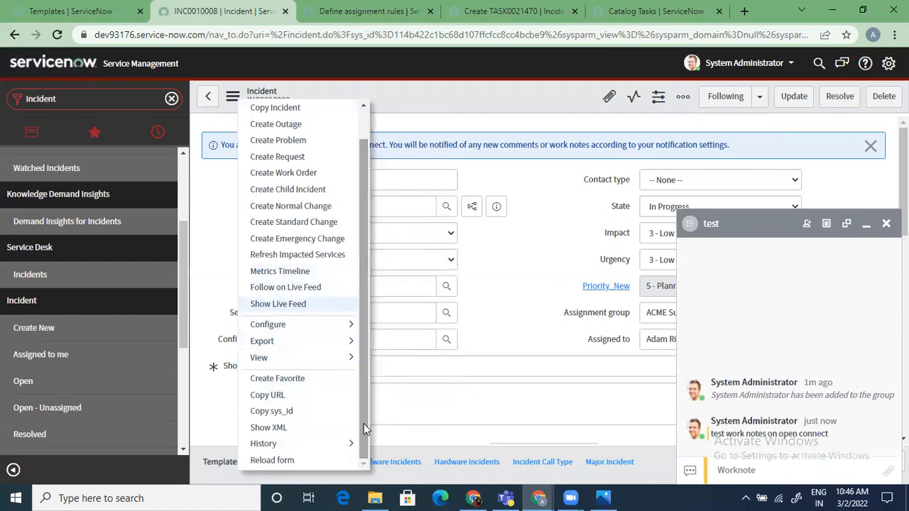
left_click(272, 460)
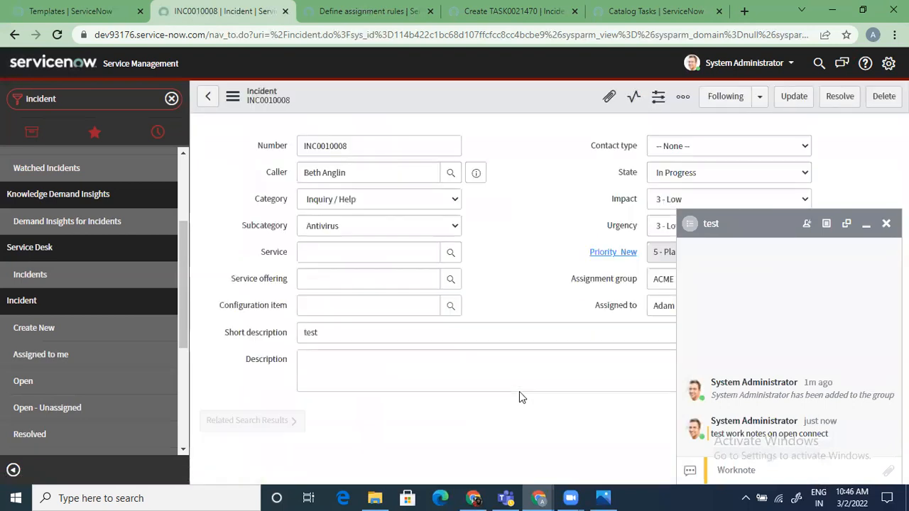
left_click(867, 226)
- Examine the incident's activities for the work note posted through Connect
scroll(867, 228, "down", 3)
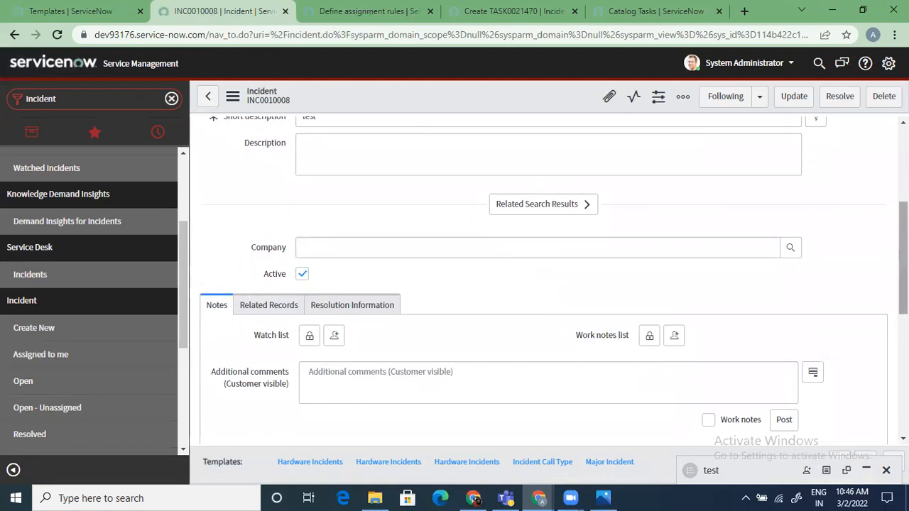
scroll(554, 280, "down", 1)
scroll(375, 336, "down", 1)
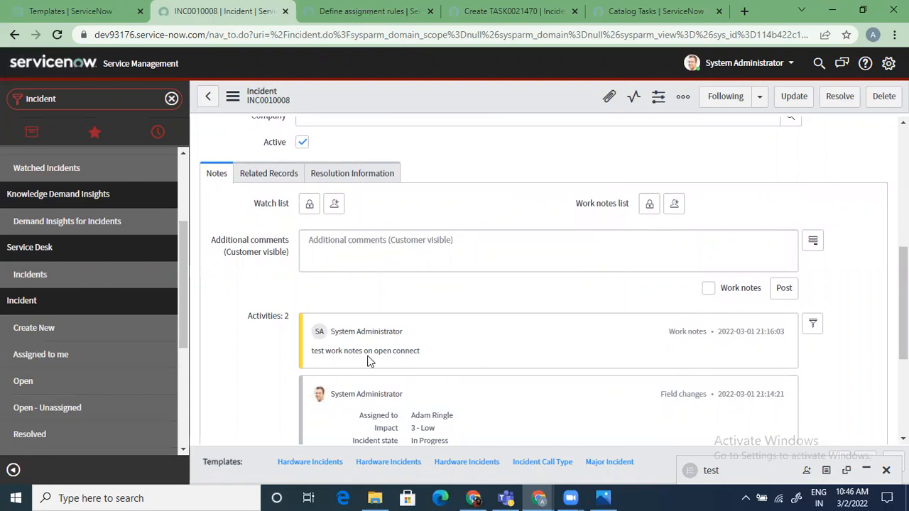
scroll(812, 241, "down", 2)
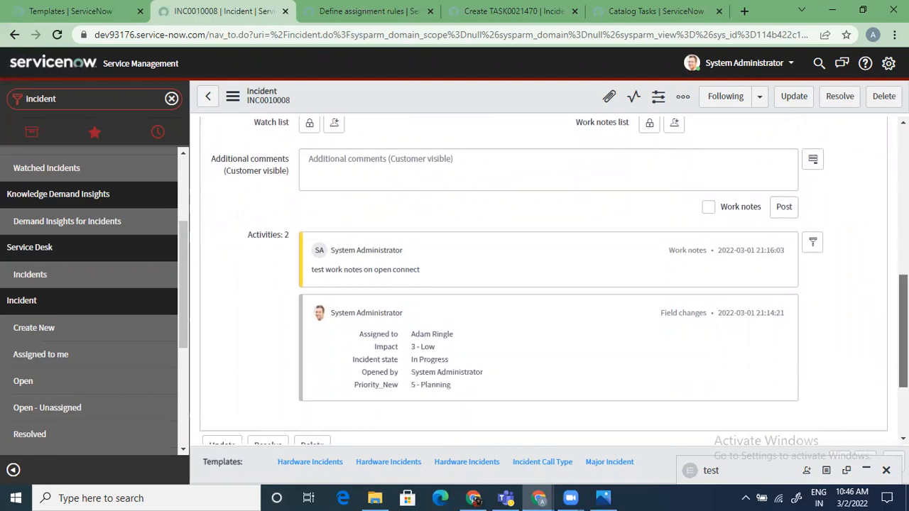
left_click_drag(903, 341, 903, 163)
left_click(748, 104)
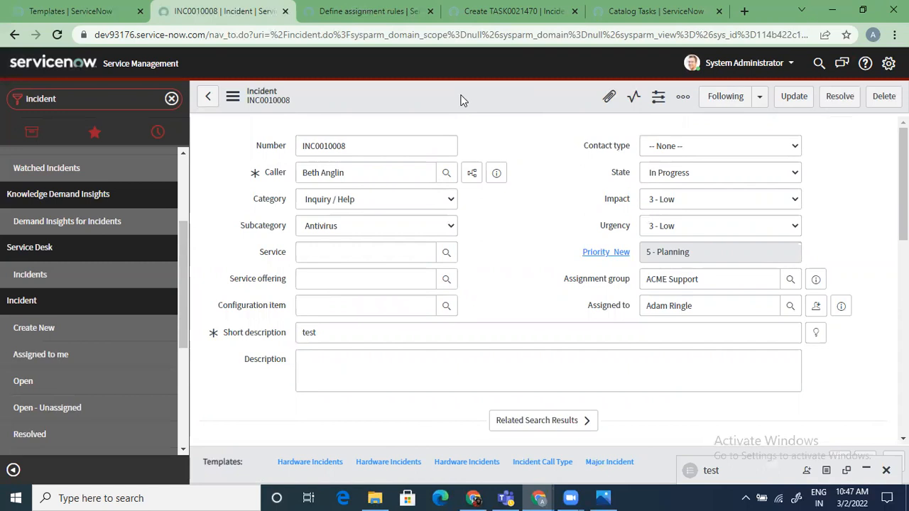
- Hide the Service offering field by personalizing the incident form, and reset the personalization
left_click(657, 100)
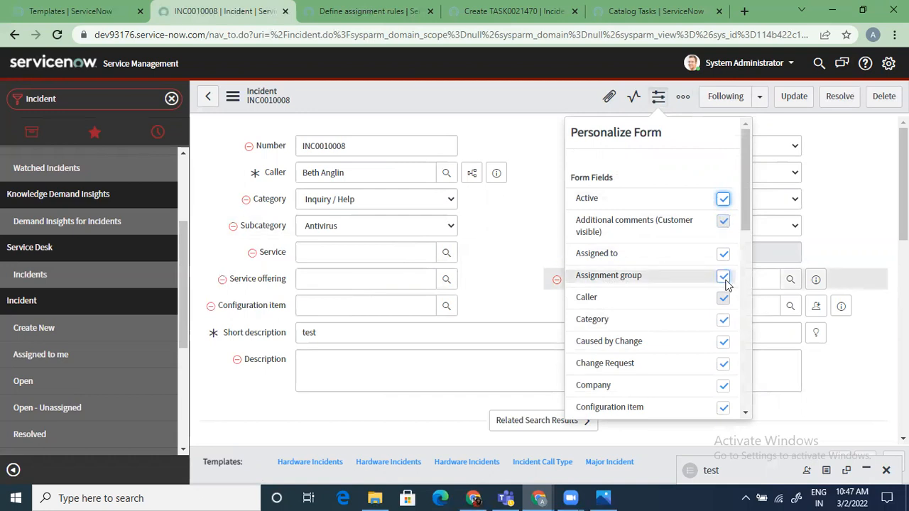
left_click(222, 282)
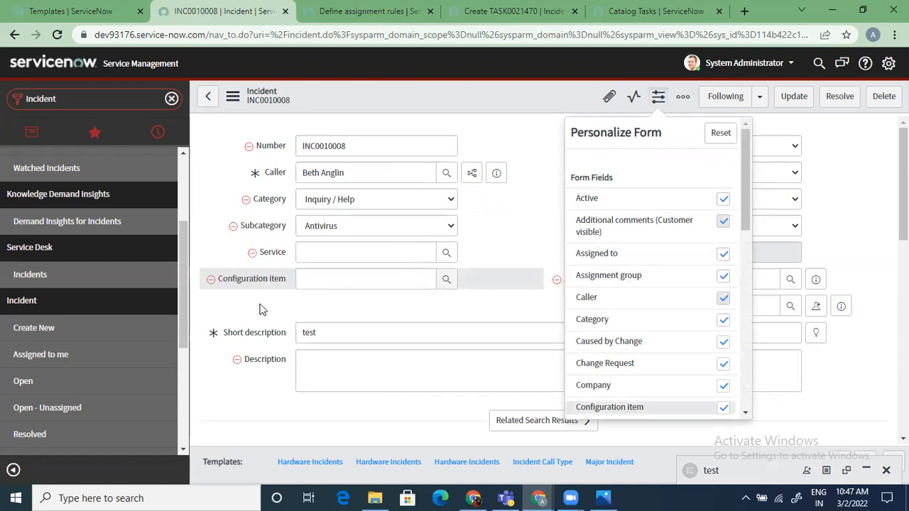
left_click(527, 169)
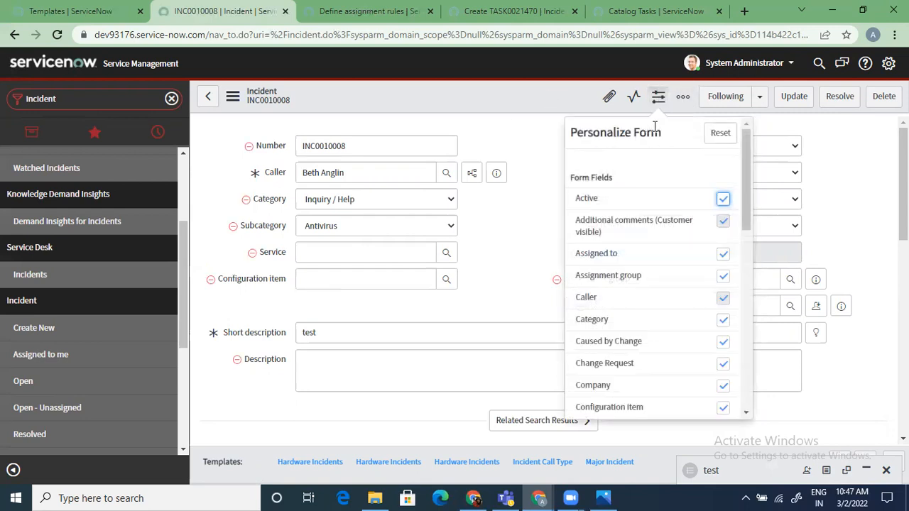
left_click(720, 133)
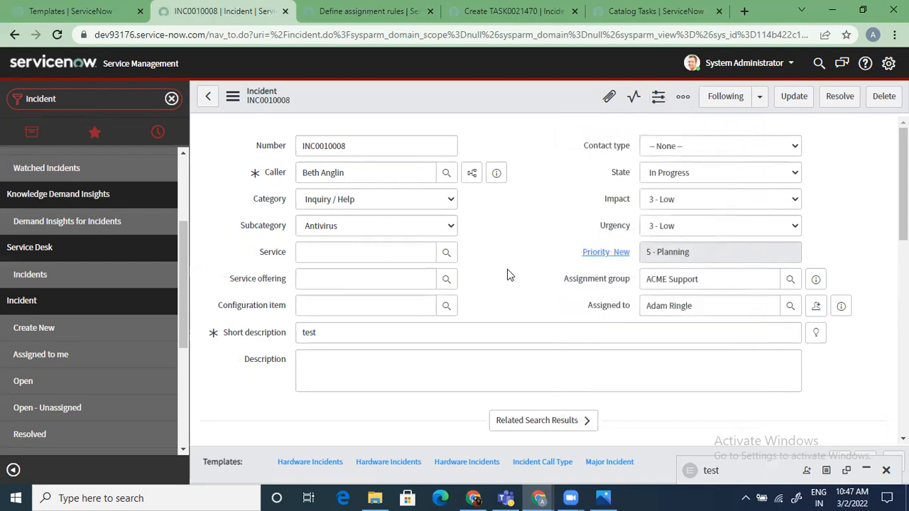
- Jump to the incident's activity stream and close its Connect conversation
left_click(631, 98)
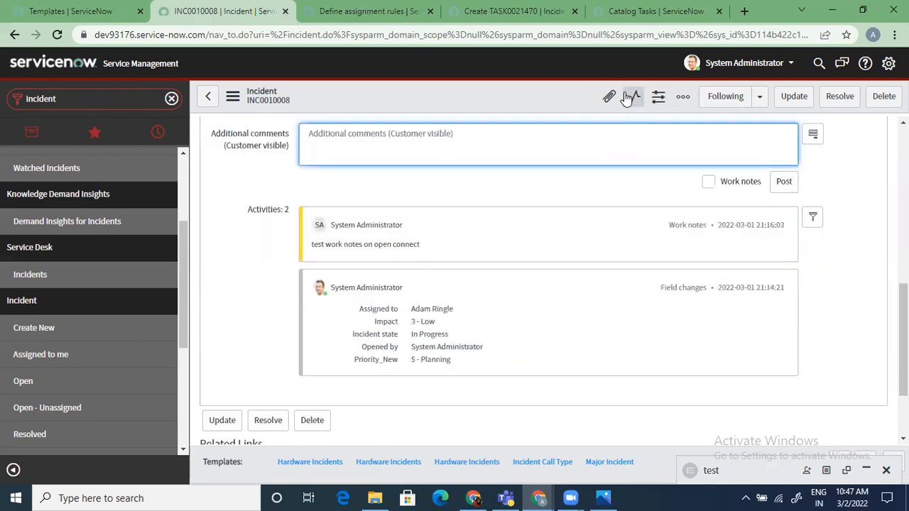
left_click_drag(903, 355, 881, 147)
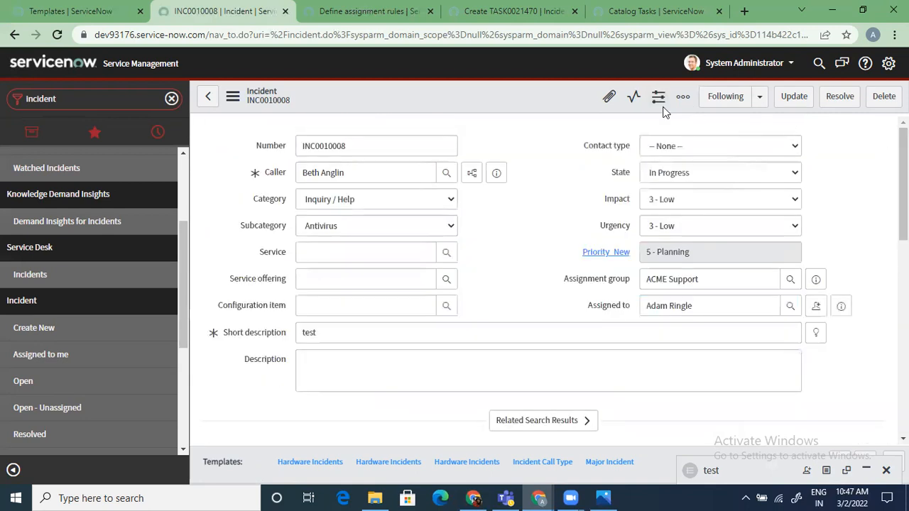
left_click(631, 97)
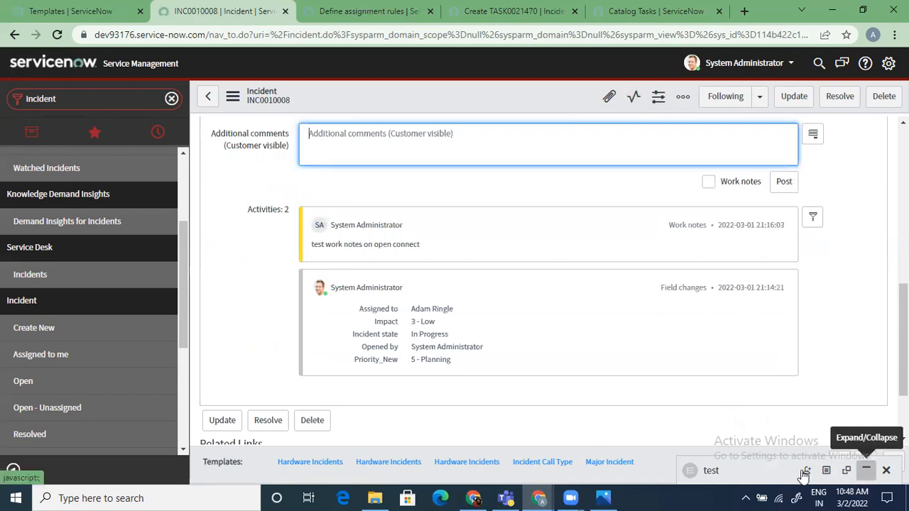
left_click(743, 470)
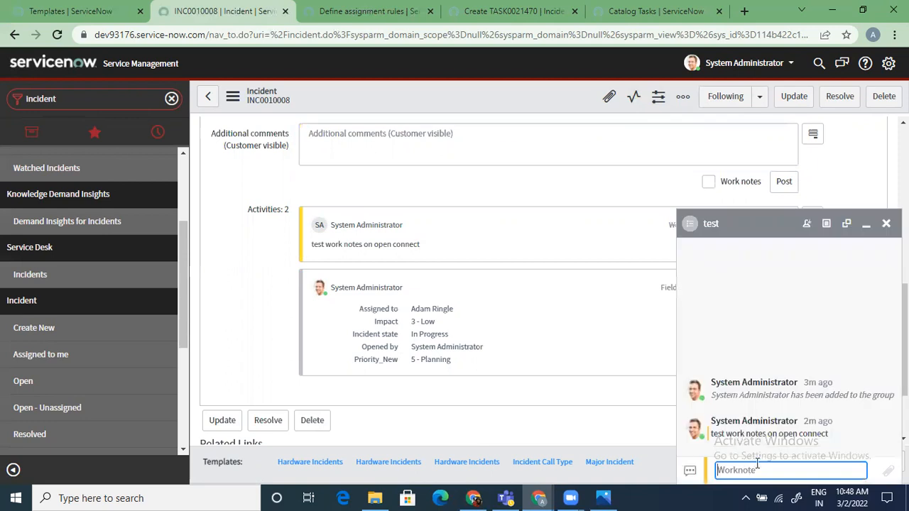
left_click(298, 327)
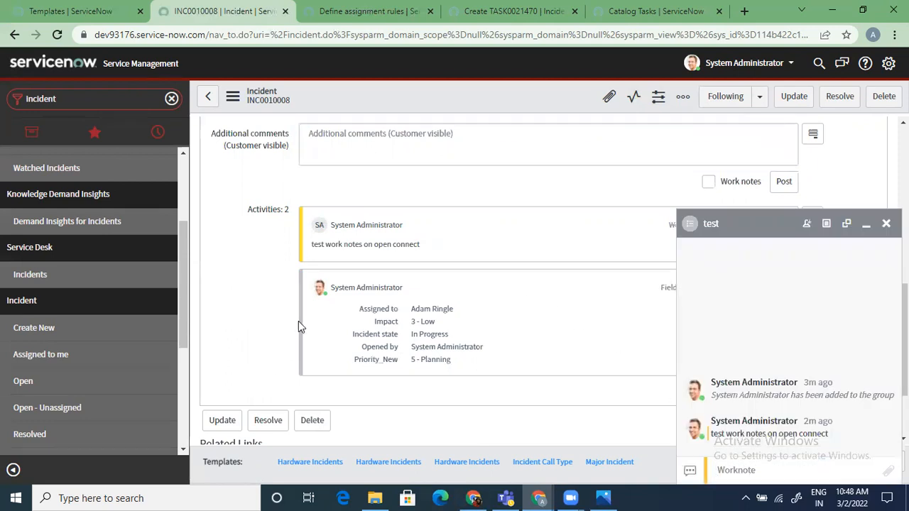
left_click(886, 224)
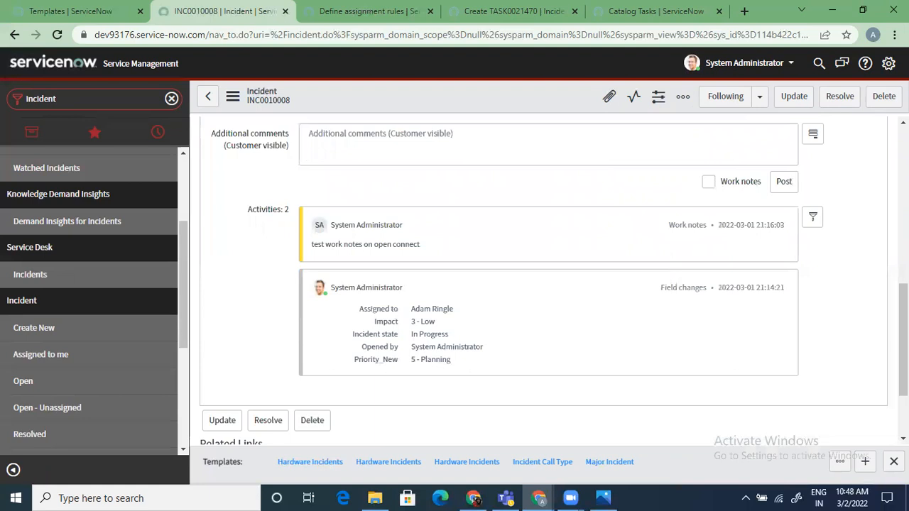
- Look through the form's additional options, such as email and tags, and the list of all incident templates
left_click(682, 98)
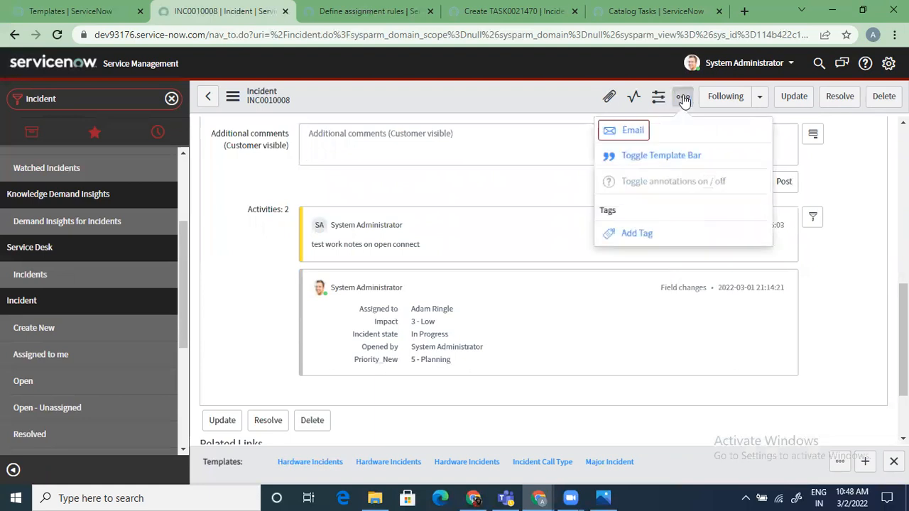
left_click(873, 215)
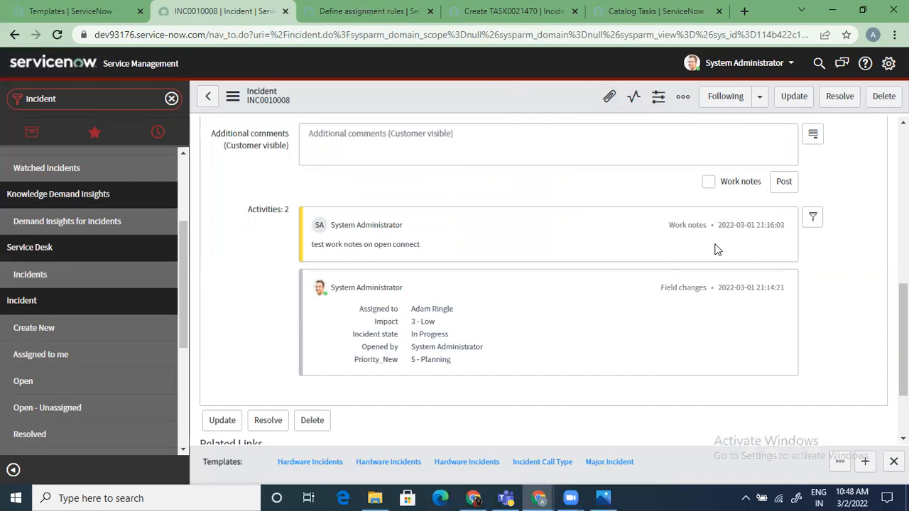
left_click(634, 98)
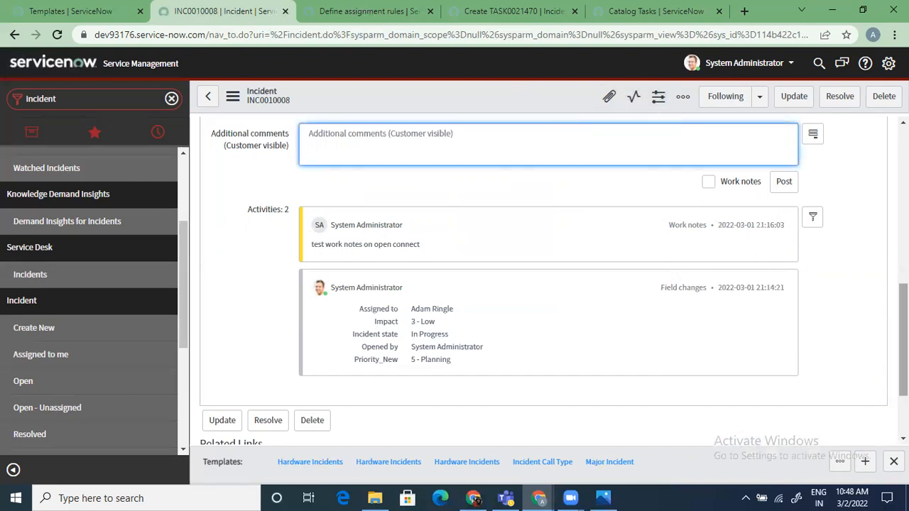
scroll(739, 343, "down", 2)
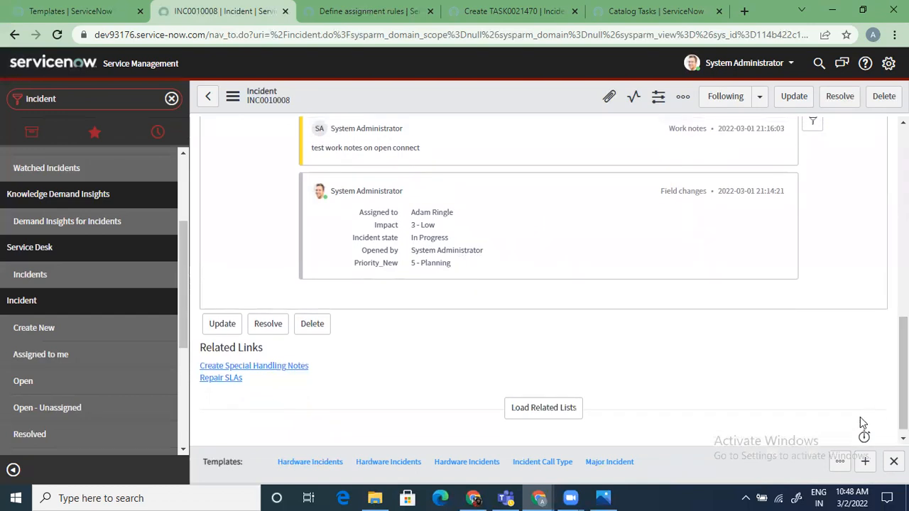
left_click(843, 462)
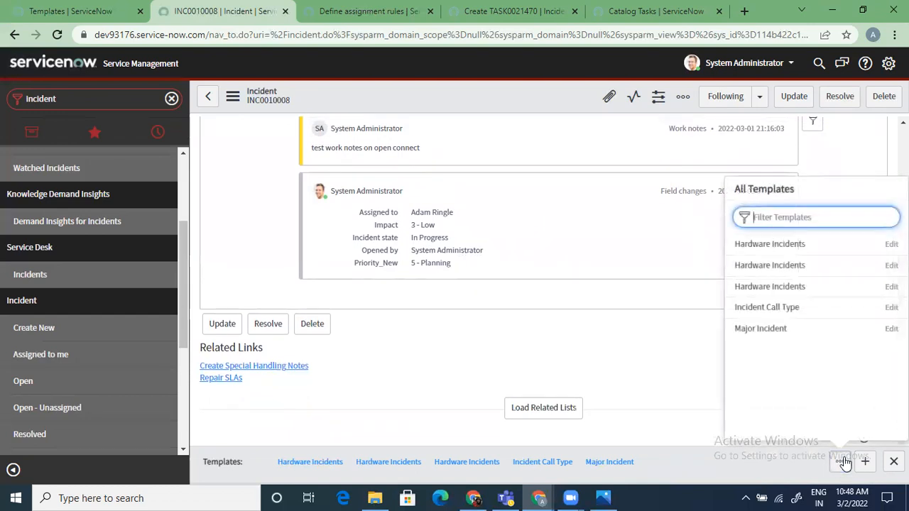
left_click(662, 362)
left_click_drag(903, 369, 903, 167)
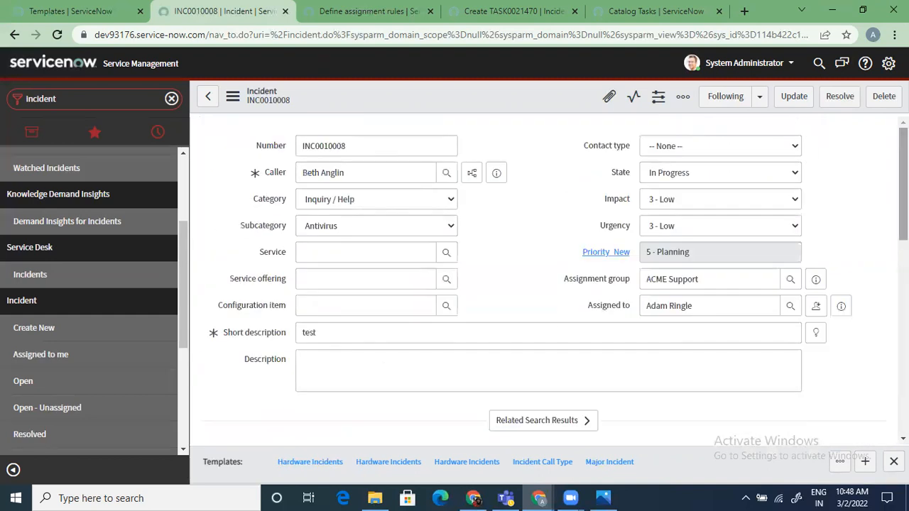
- Post "test comment 2" as a work note in the incident's activity stream
left_click(633, 98)
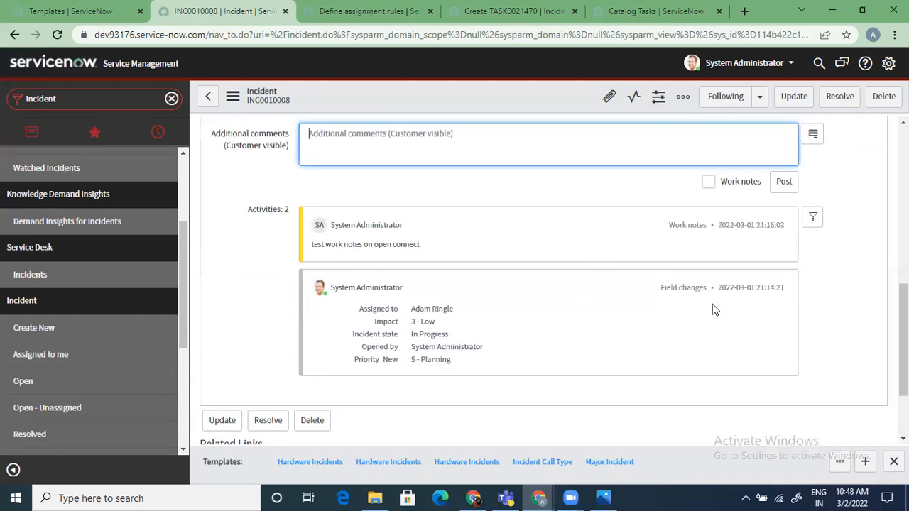
type("test comment 2")
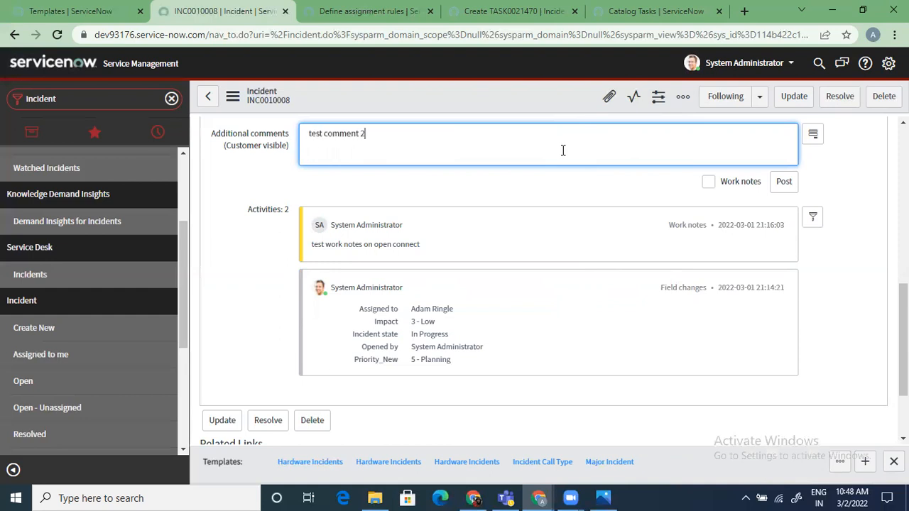
left_click(708, 182)
left_click(784, 182)
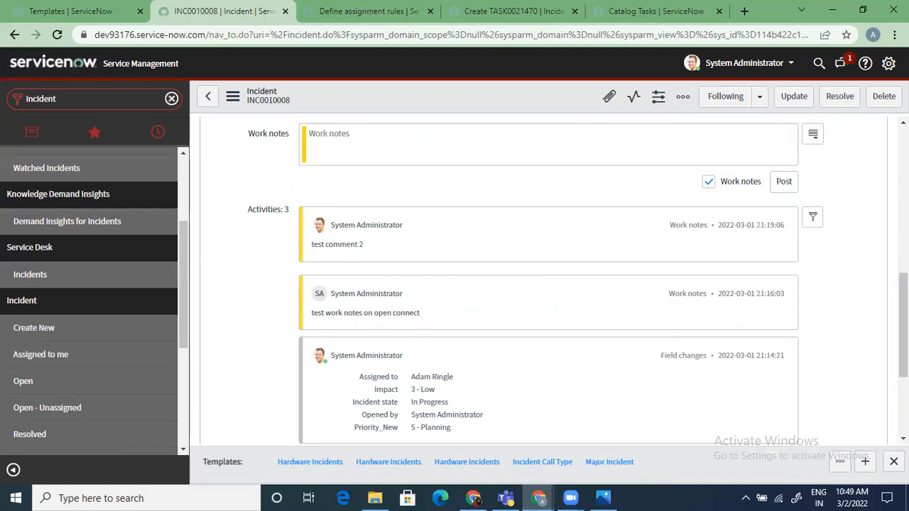
- Unfollow the incident in Connect and check the follow options it offers
left_click_drag(903, 320, 904, 165)
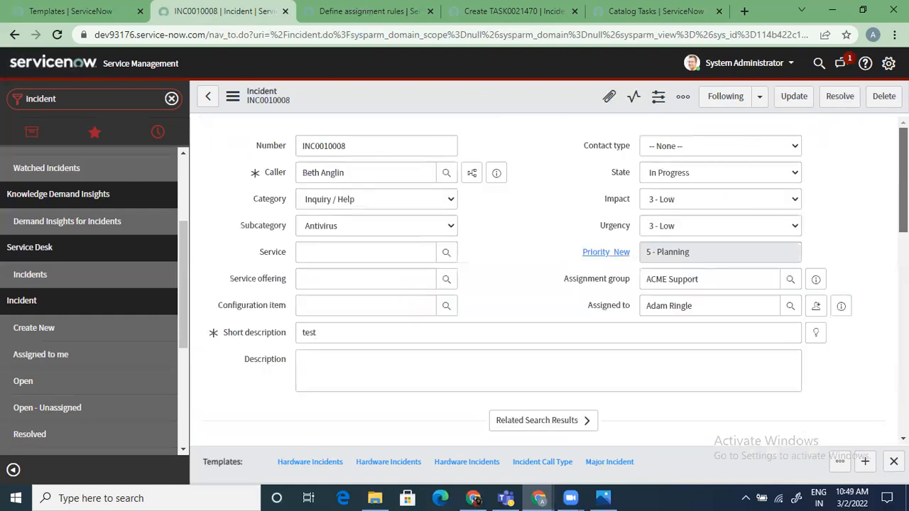
left_click(683, 98)
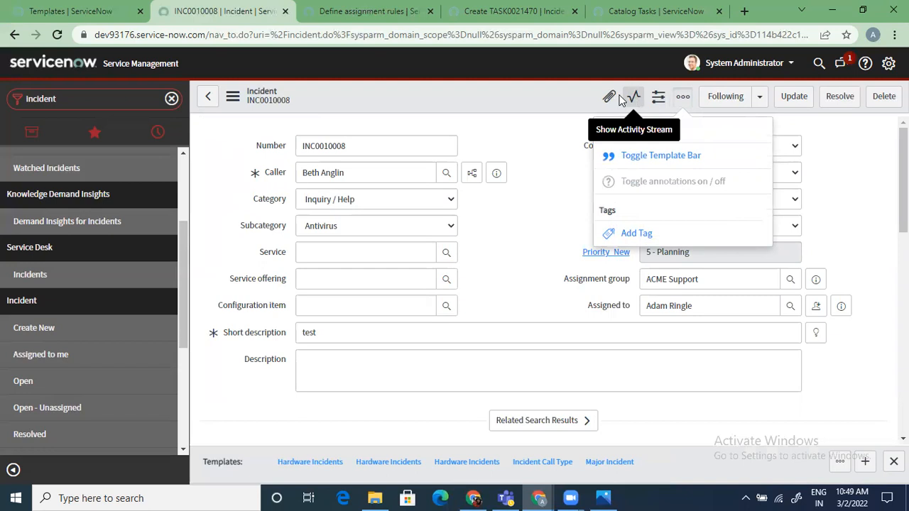
left_click(757, 97)
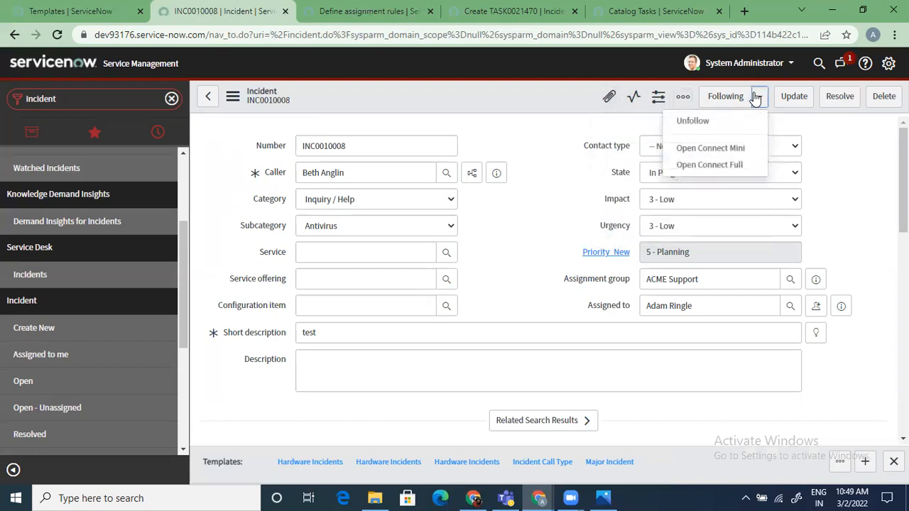
left_click(704, 123)
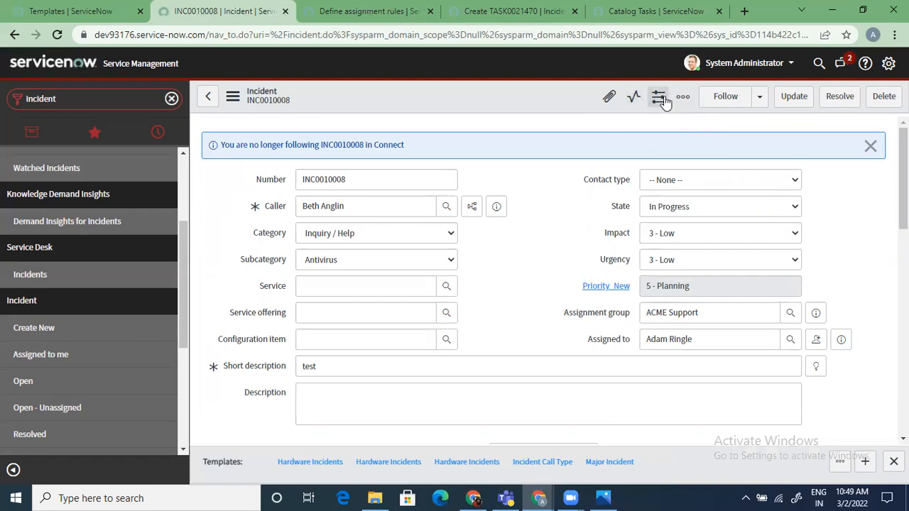
left_click(760, 98)
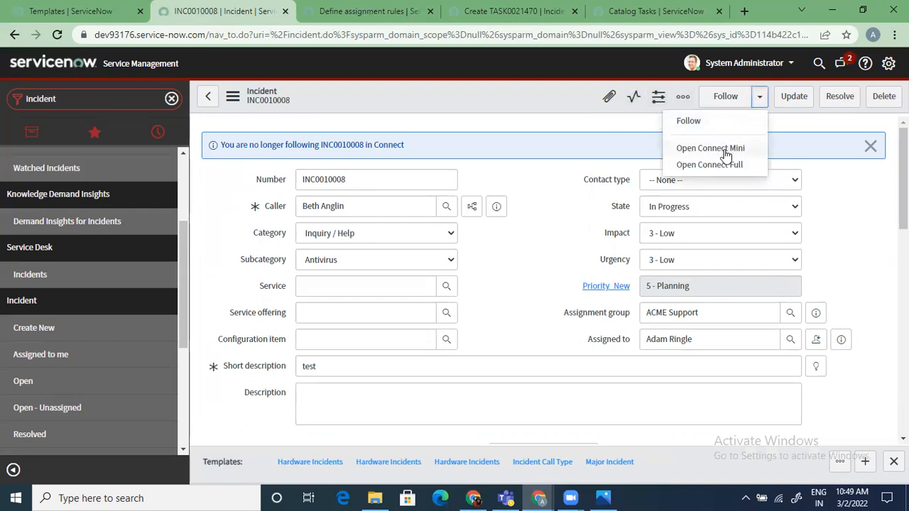
left_click(546, 227)
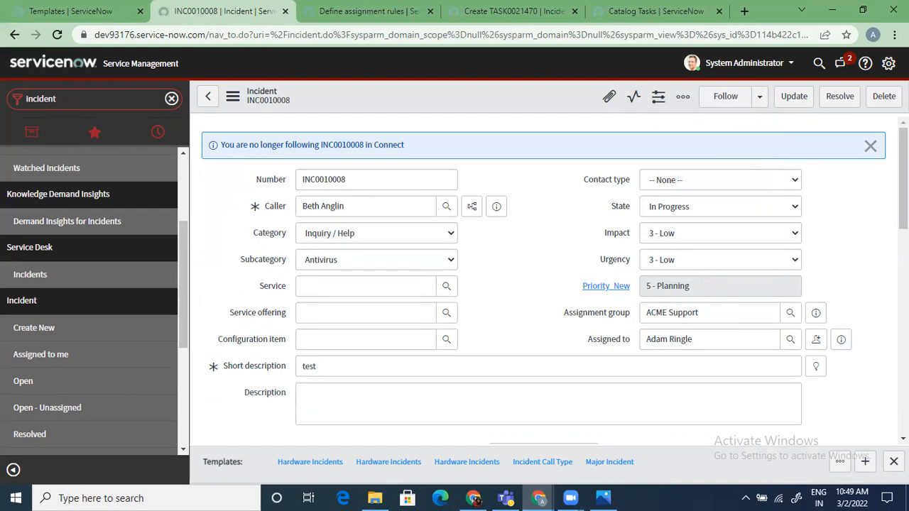
- Examine the incident's activity stream, the list of all templates and the related links below the form
left_click(635, 98)
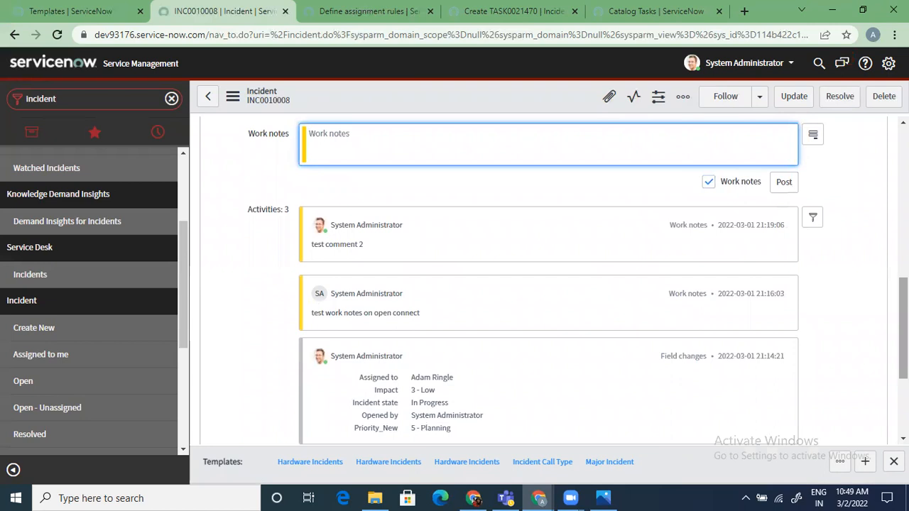
scroll(901, 327, "down", 3)
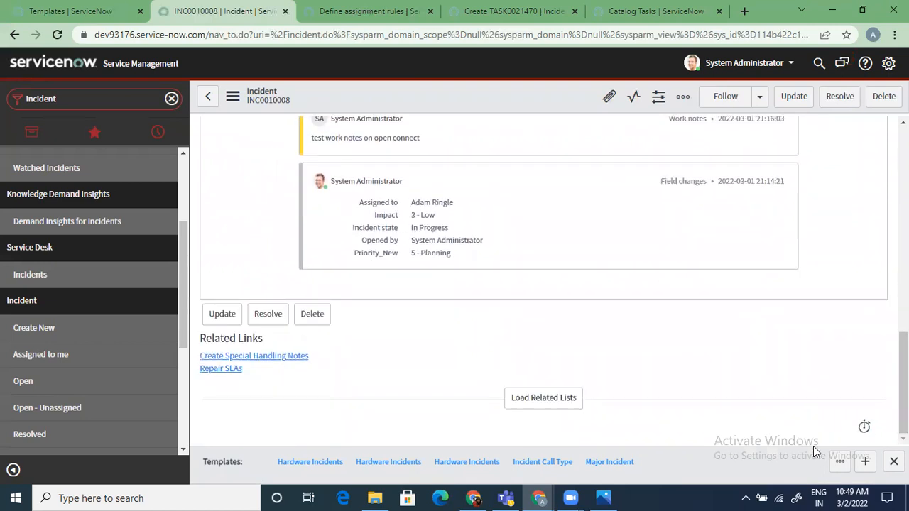
left_click(836, 462)
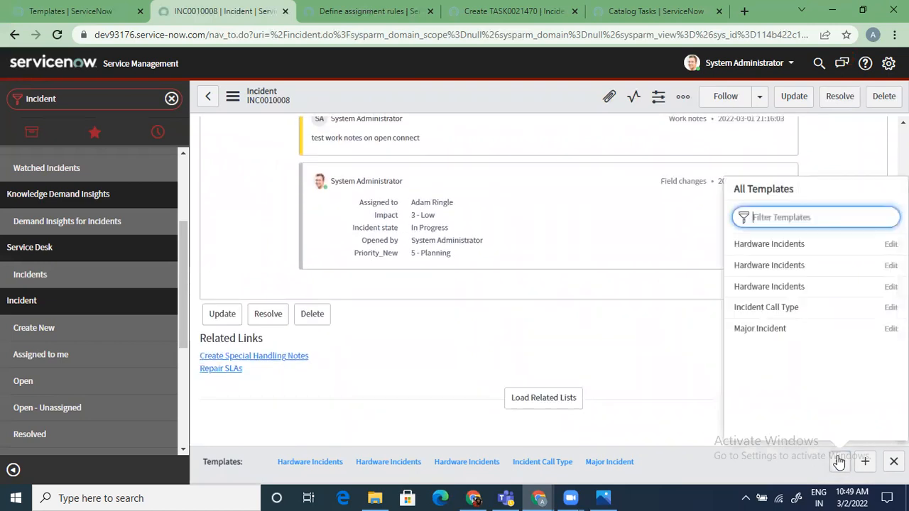
left_click(660, 386)
left_click_drag(660, 385, 200, 334)
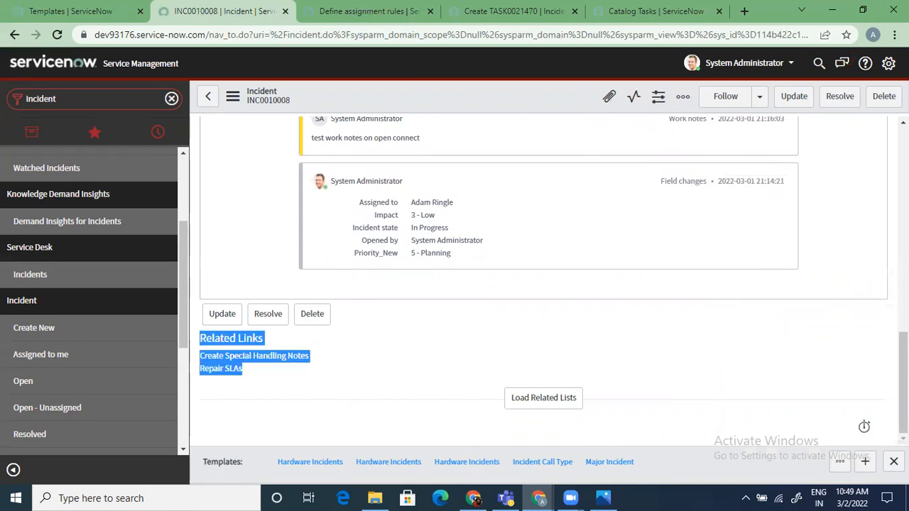
scroll(543, 284, "up", 5)
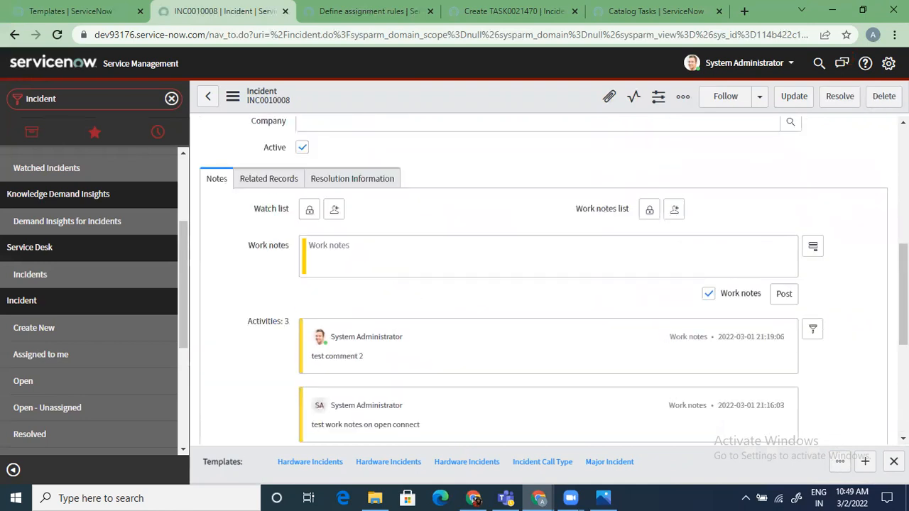
scroll(543, 284, "up", 5)
scroll(528, 265, "up", 2)
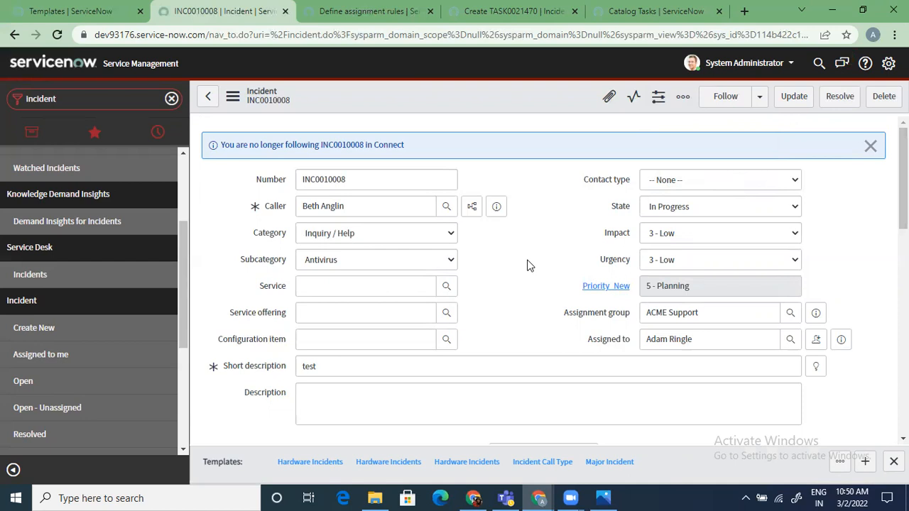
- Find Visual Task Boards through the navigator filter "visual task" and open the module
left_click(172, 100)
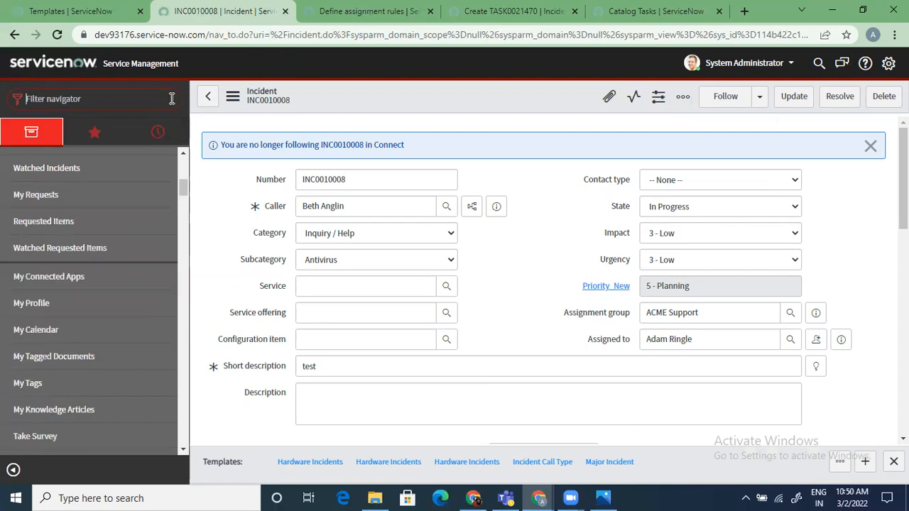
type("visual task")
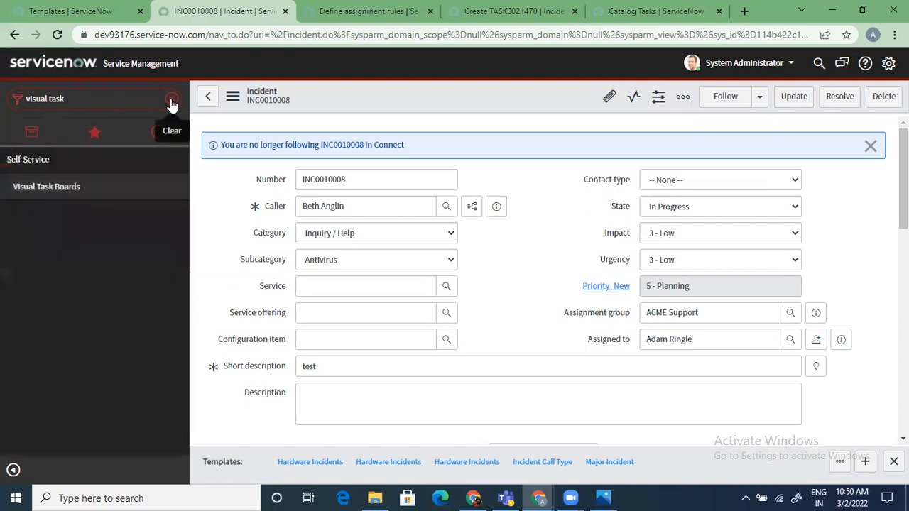
left_click(91, 199)
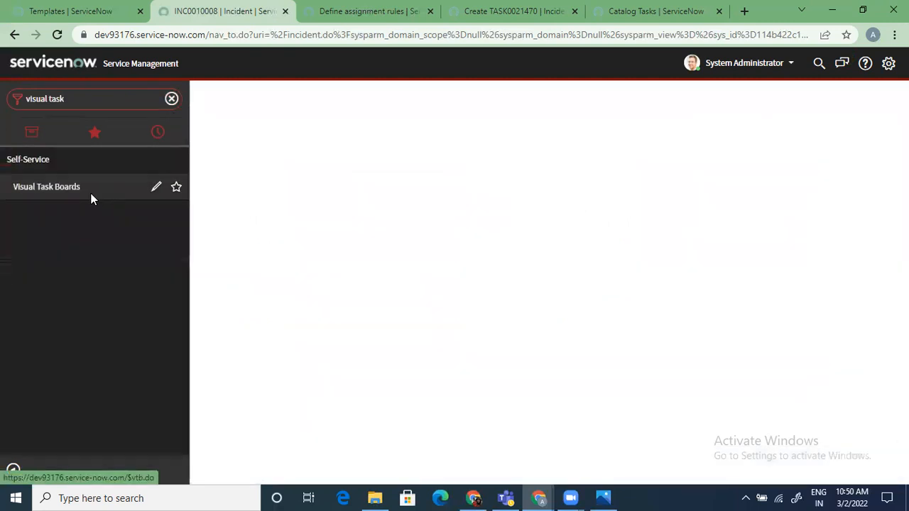
left_click(47, 187)
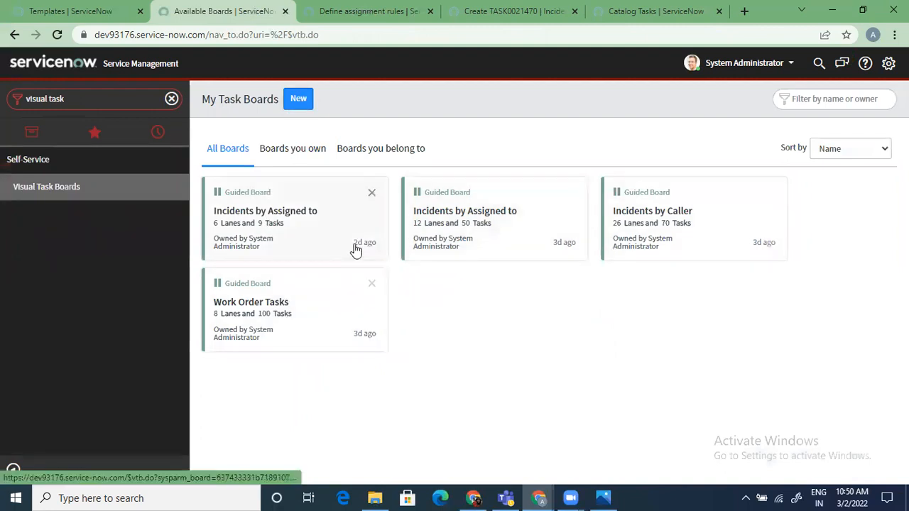
- Look through the task boards you own, all boards and the boards you belong to
left_click(298, 150)
left_click(394, 152)
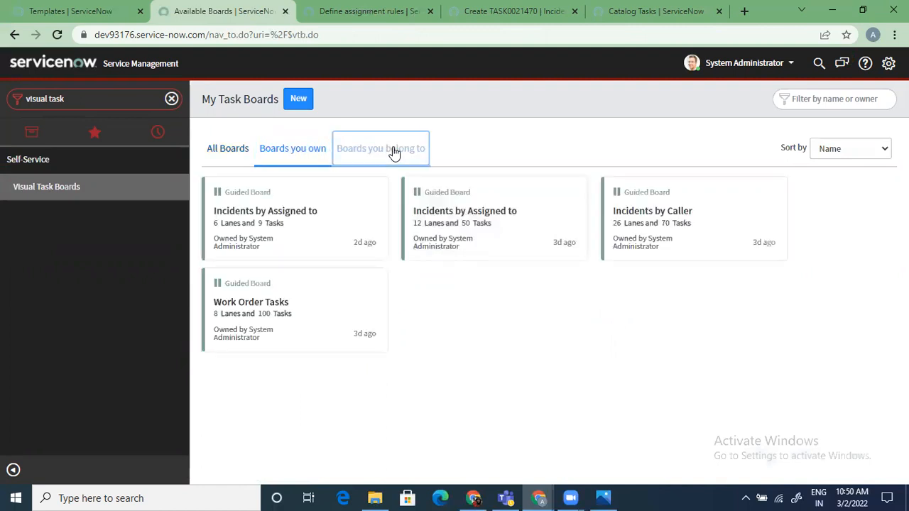
left_click(223, 152)
left_click(376, 148)
- Set up a new data driven board on the Incident table with Assigned to as vertical lane field and Assignment group as swimlane field
left_click(299, 103)
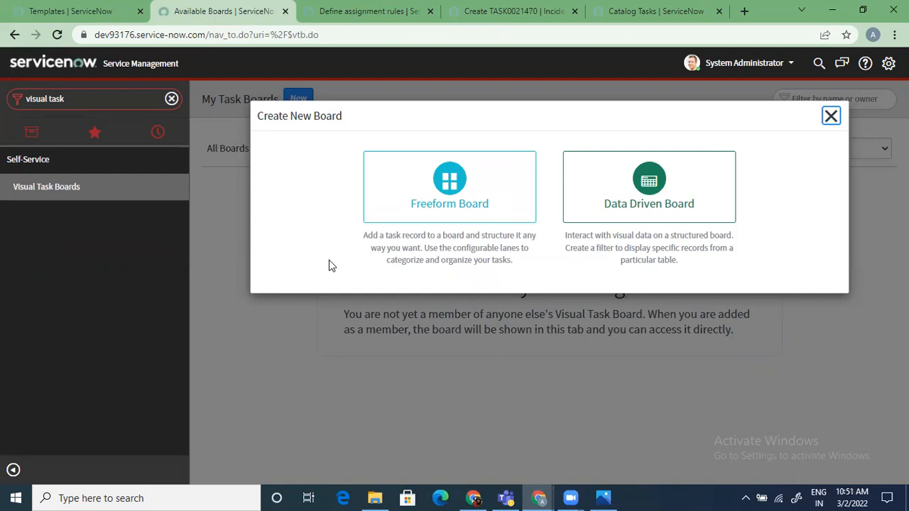
left_click(628, 222)
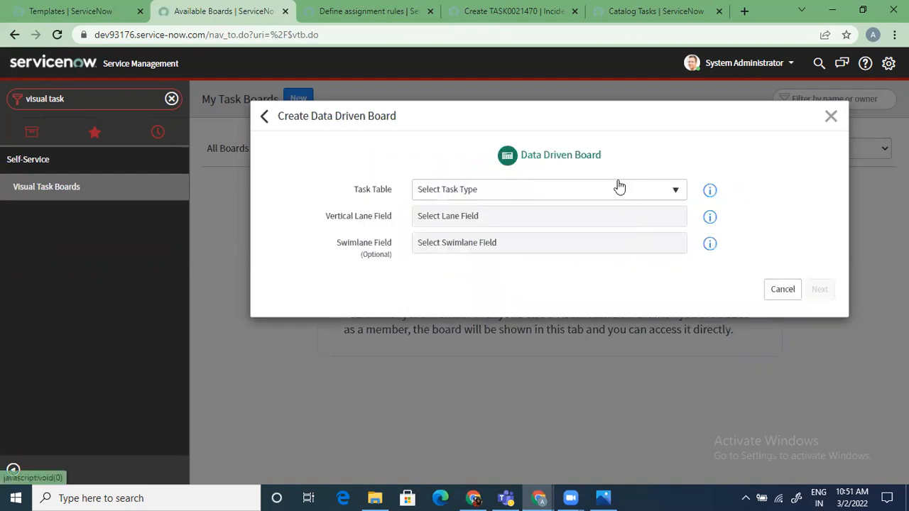
left_click(619, 189)
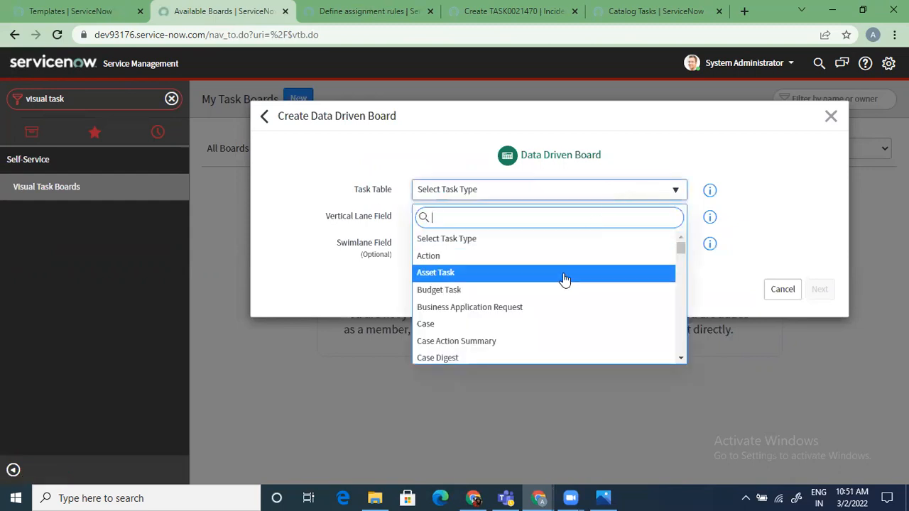
type("inc")
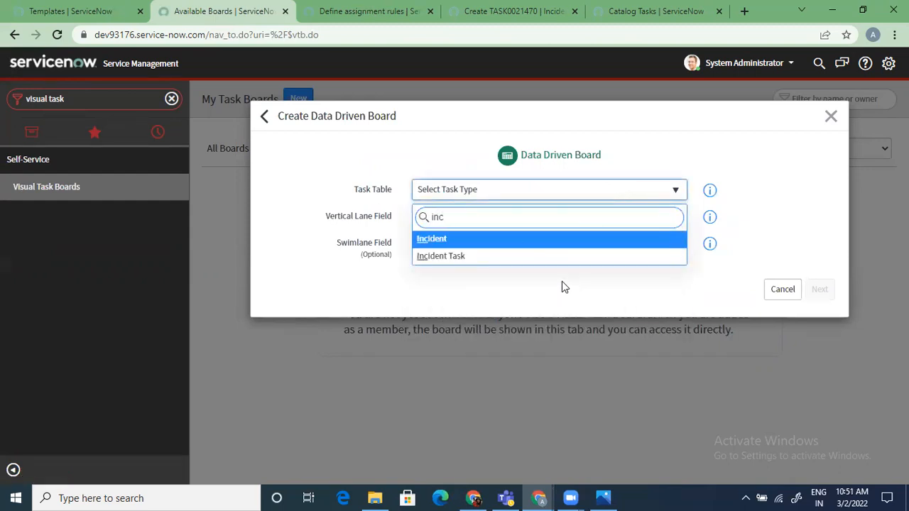
left_click(541, 240)
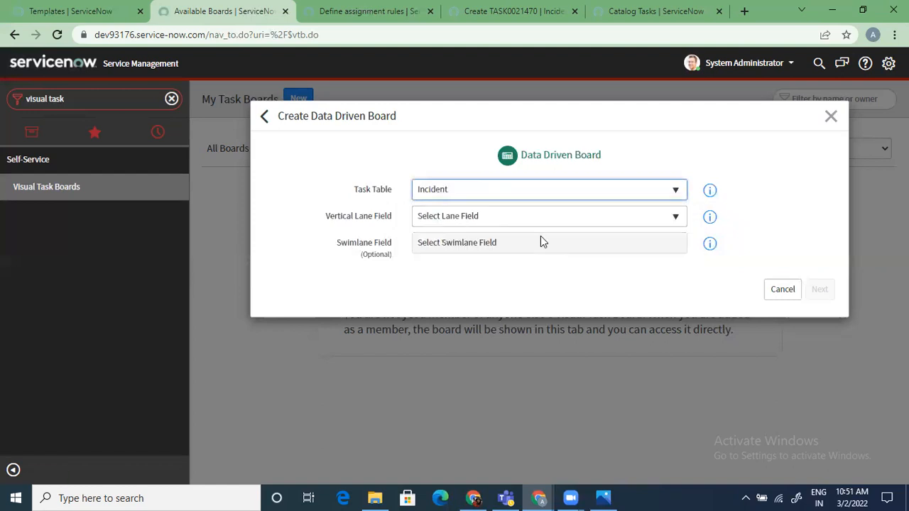
left_click(538, 216)
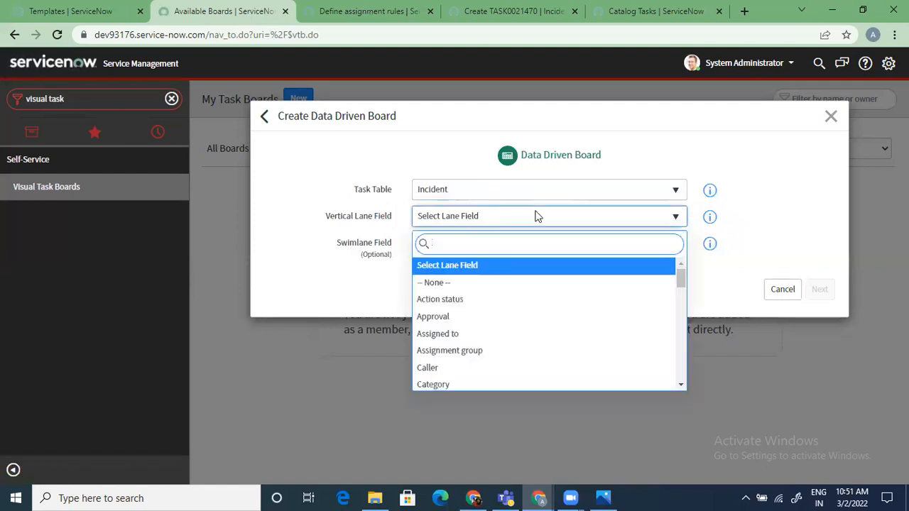
left_click(468, 337)
left_click(507, 243)
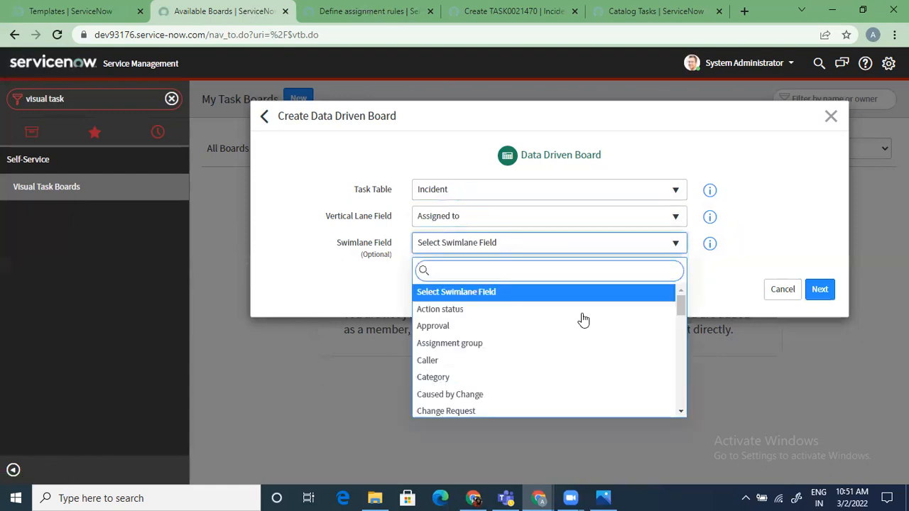
left_click(554, 344)
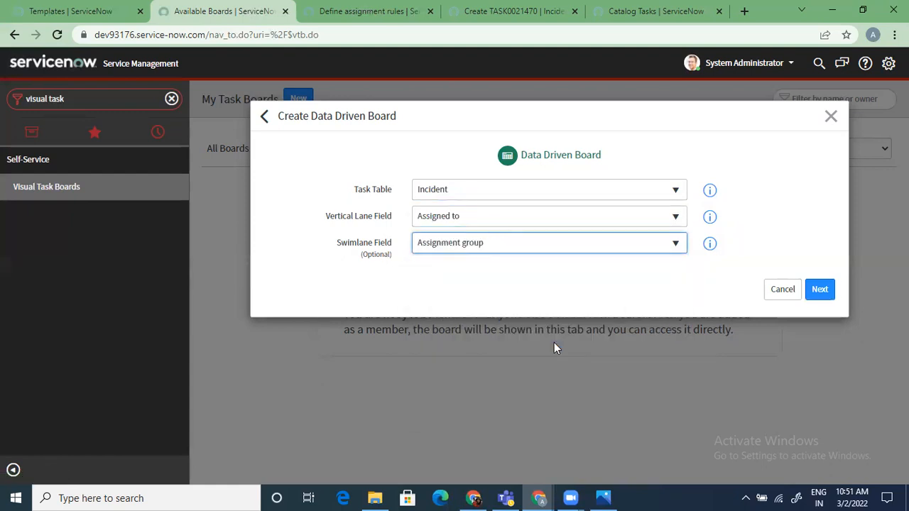
left_click(820, 290)
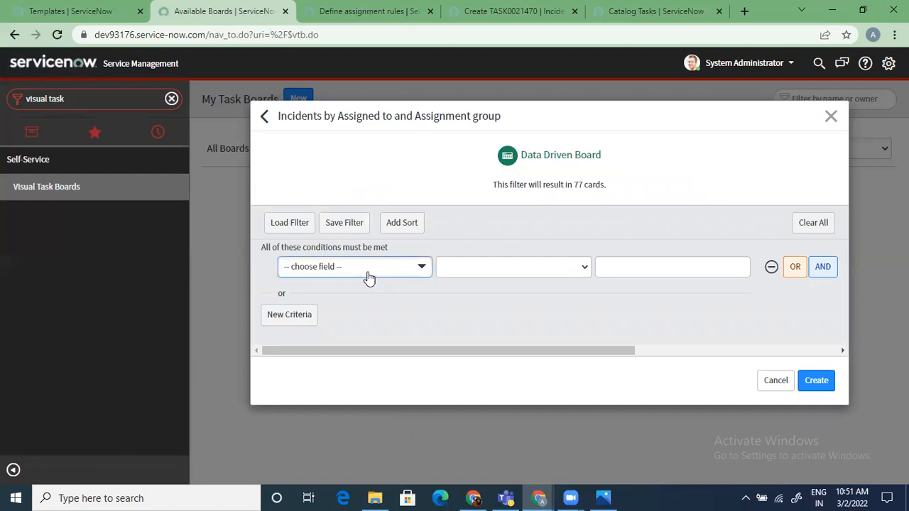
- Filter the new board with the condition Active is true and create it
left_click(367, 277)
left_click(319, 339)
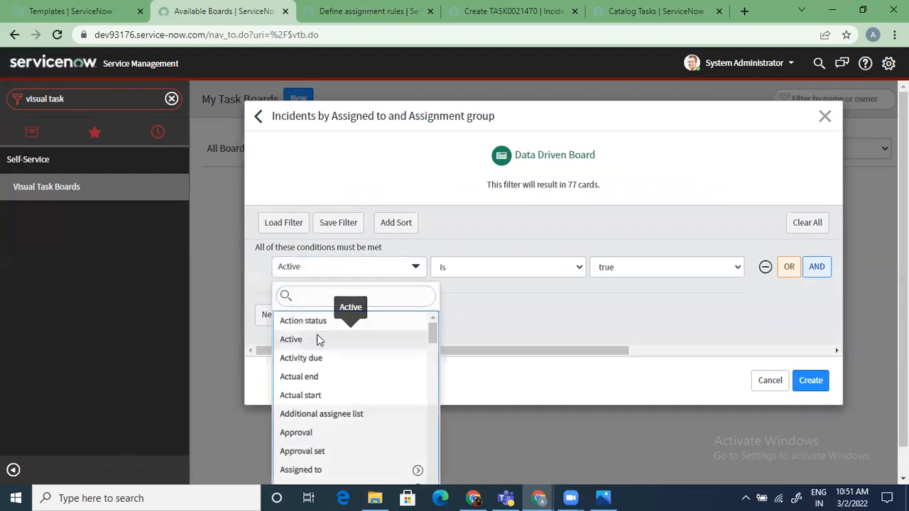
left_click(816, 382)
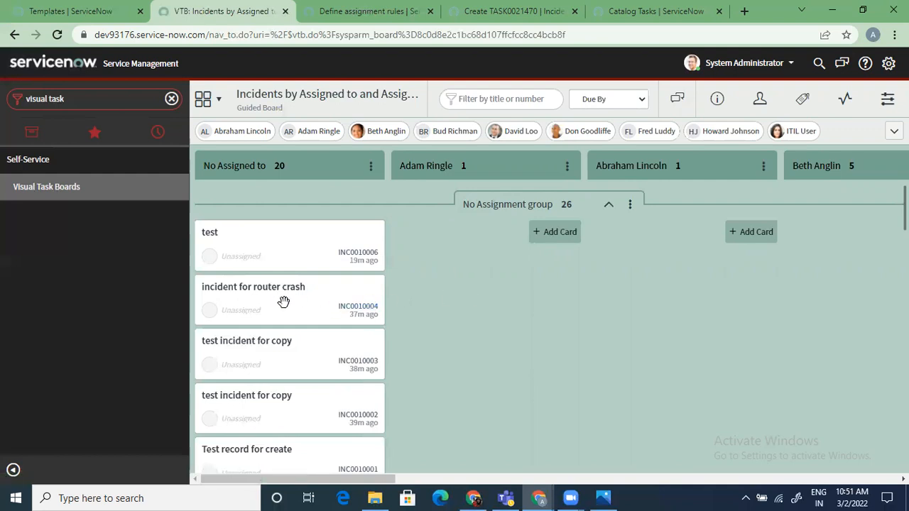
- Try to move the "incident for router crash" card from the No Assigned to lane to the adjacent assignee's lane, and close its record
left_click_drag(285, 301, 469, 308)
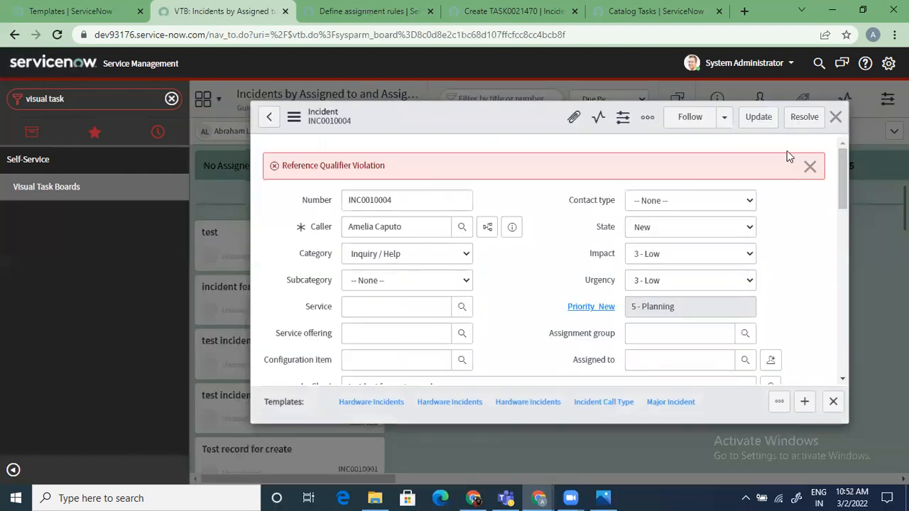
left_click(837, 117)
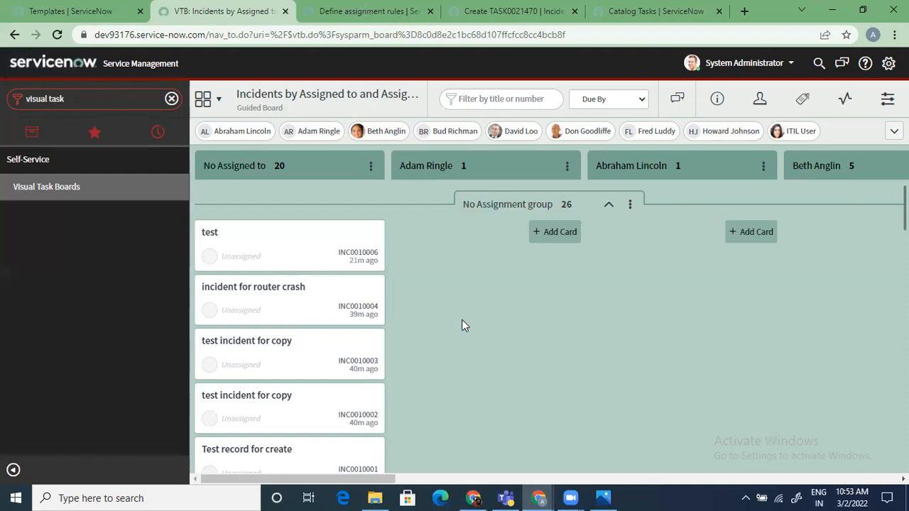
- Find the Incident application in the navigator with the filter "incident" and open the list of all incidents
left_click(171, 99)
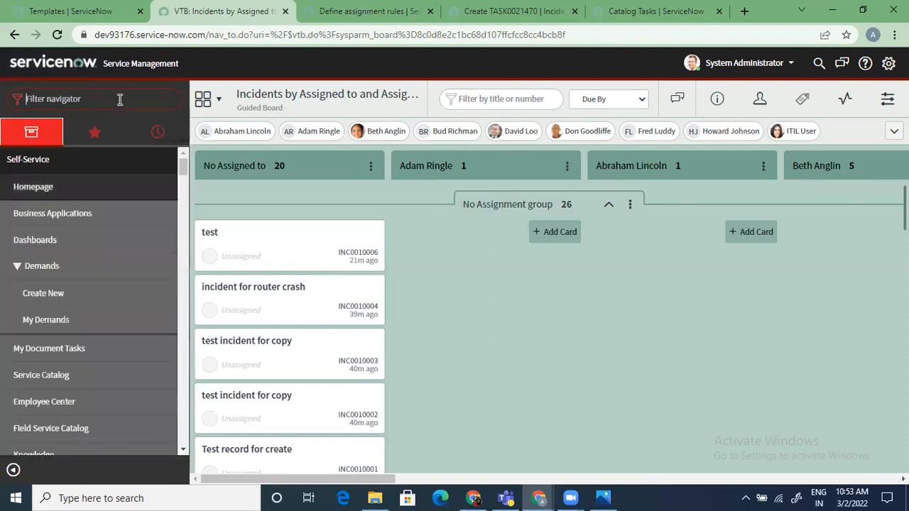
type("incident")
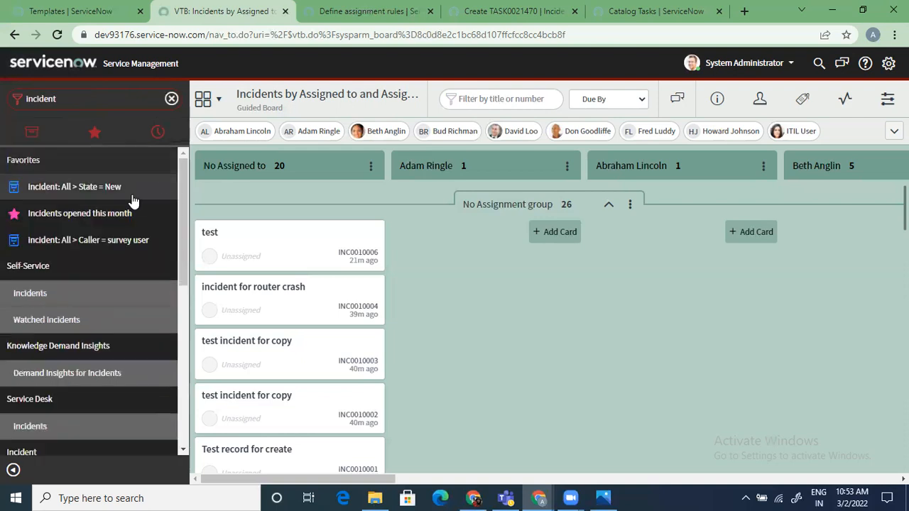
left_click_drag(181, 264, 46, 375)
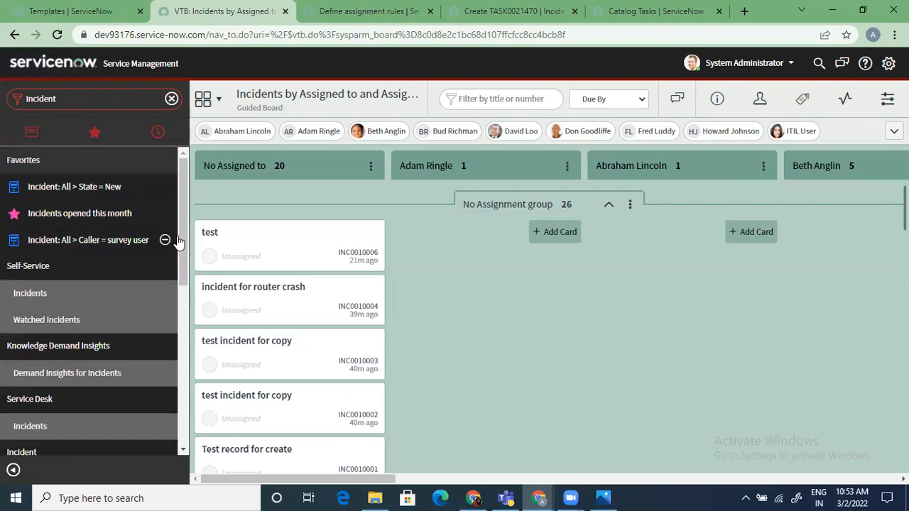
left_click_drag(181, 244, 188, 345)
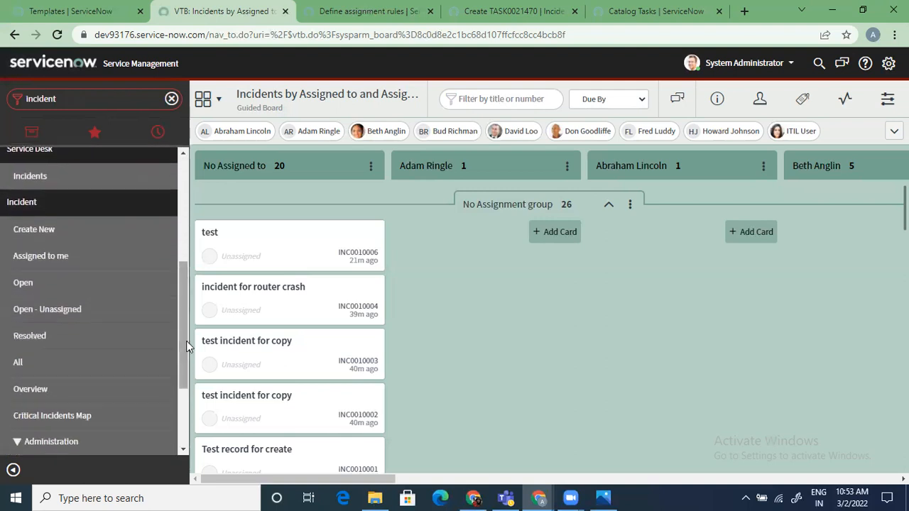
left_click(86, 366)
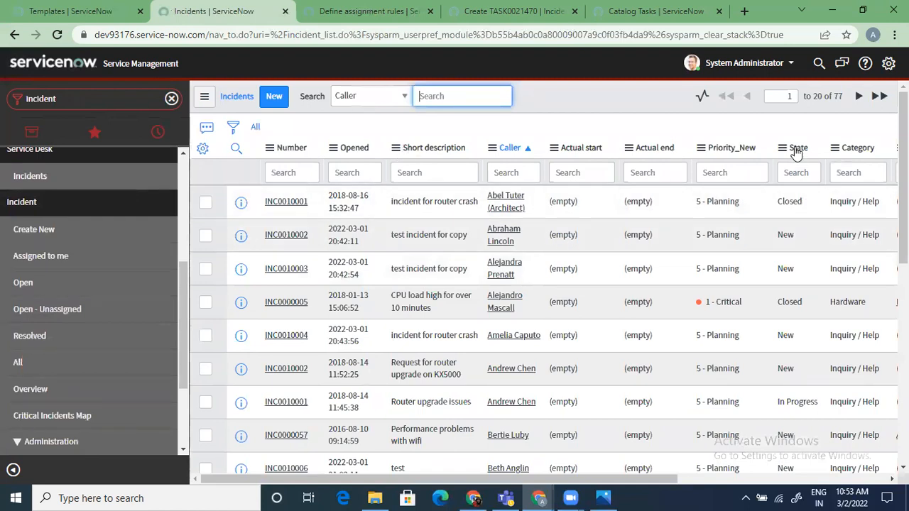
- Show the incident list as a visual task board from the Number column, and open the To Do lane's title for editing
right_click(296, 150)
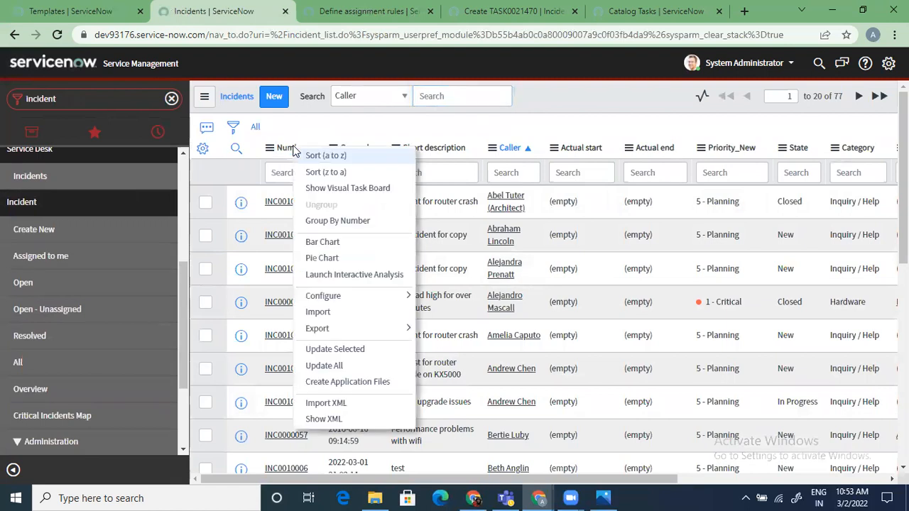
left_click(364, 190)
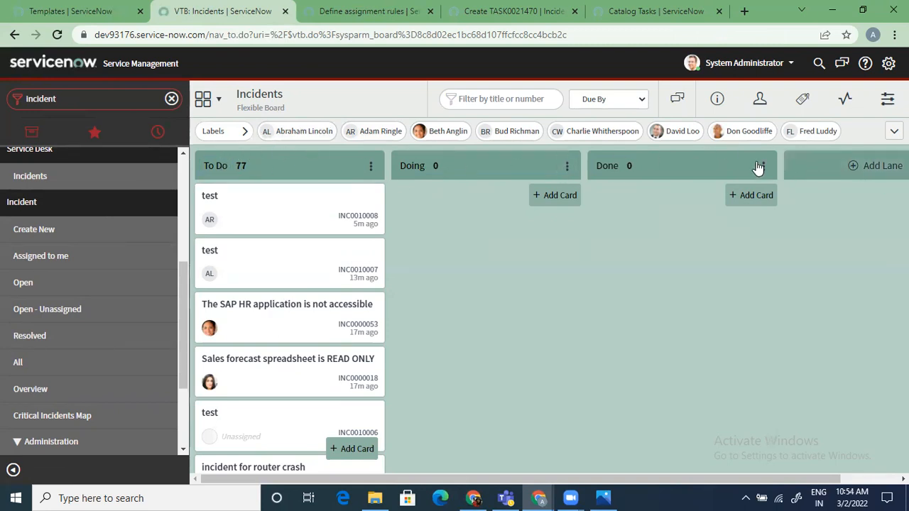
left_click(224, 167)
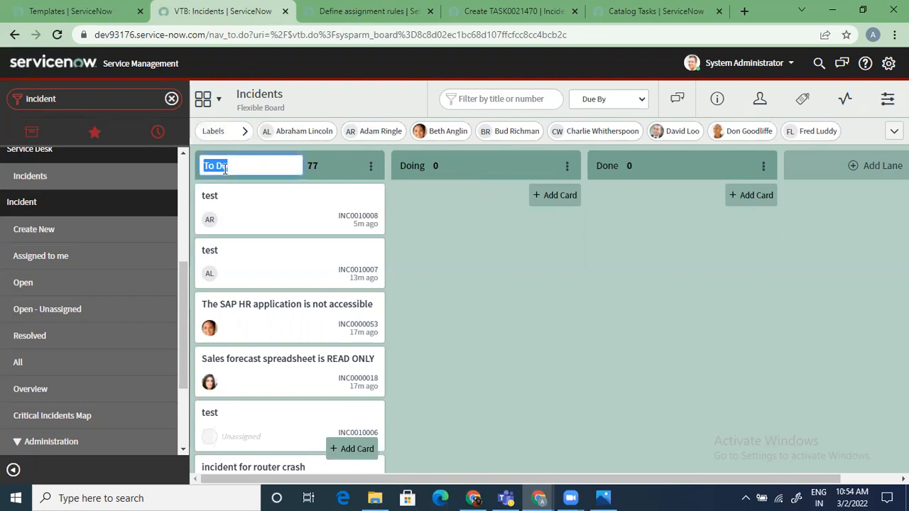
left_click(639, 329)
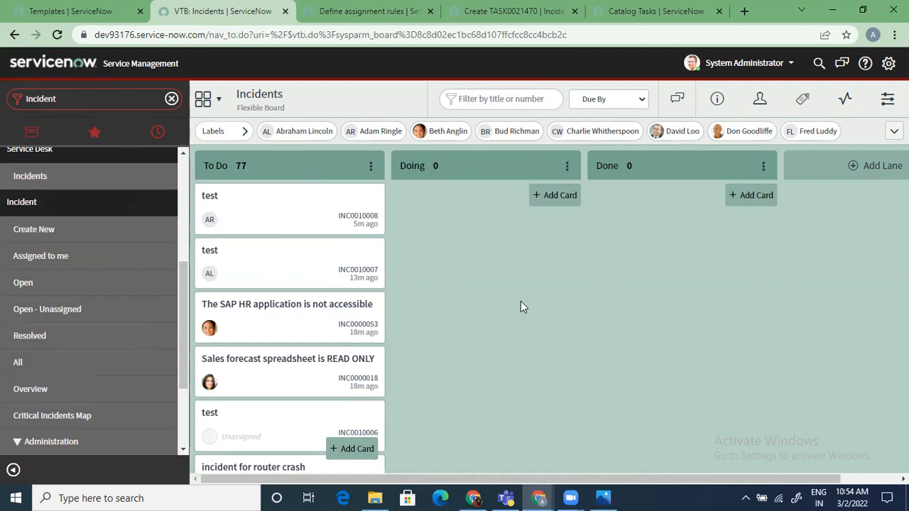
- Open the list of open, unassigned incidents and show it as a visual task board based on the Priority_New column
left_click(80, 311)
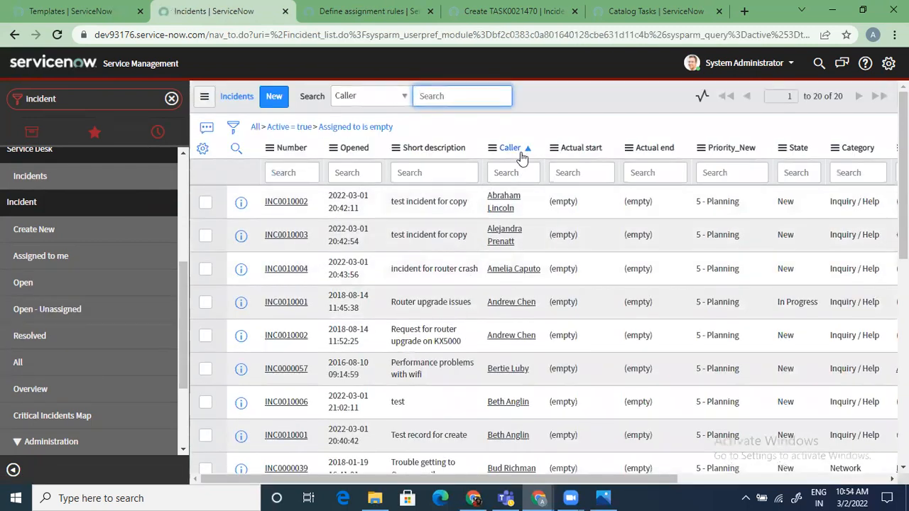
right_click(736, 155)
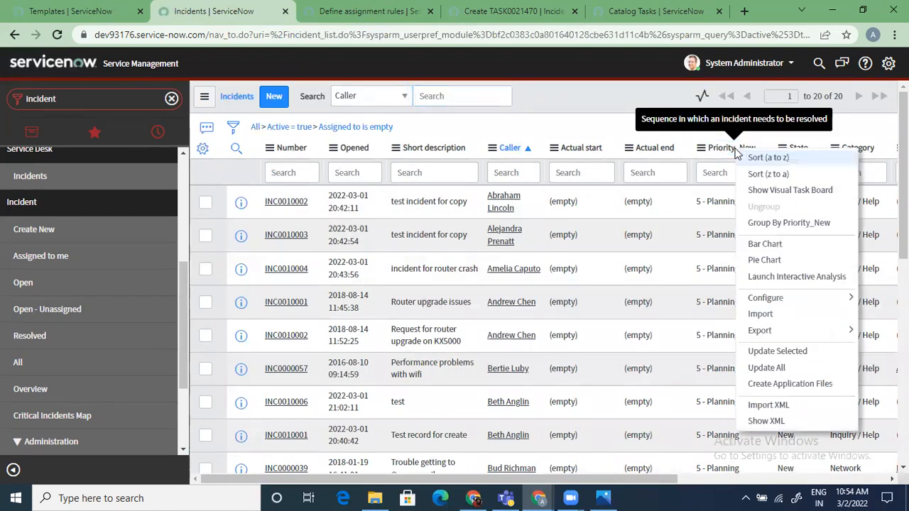
left_click(806, 191)
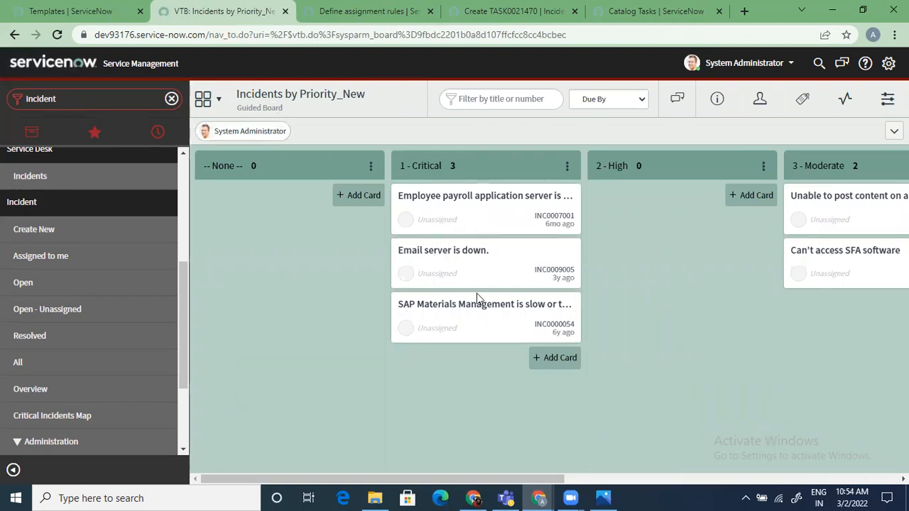
- Try to move the SAP Materials Management card from the 1 - Critical lane to the 2 - High lane, and close its record
left_click_drag(479, 308, 669, 201)
left_click(669, 202)
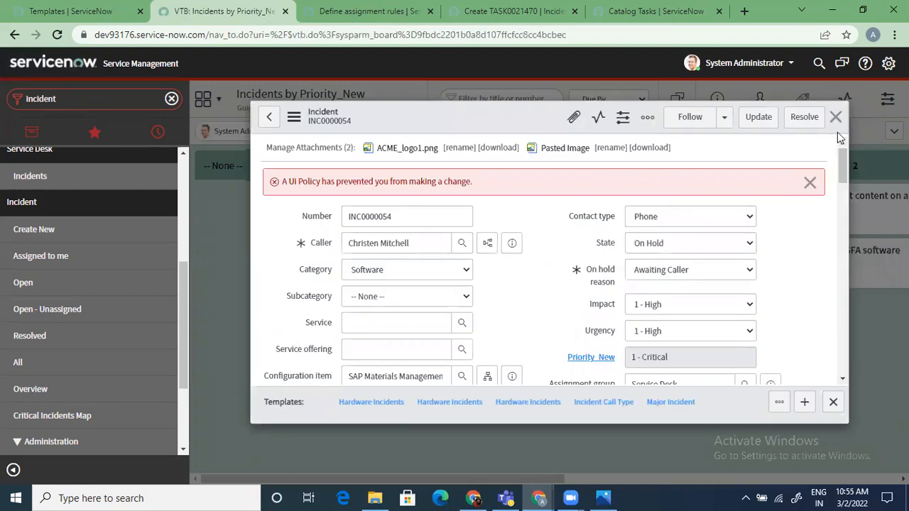
left_click(835, 117)
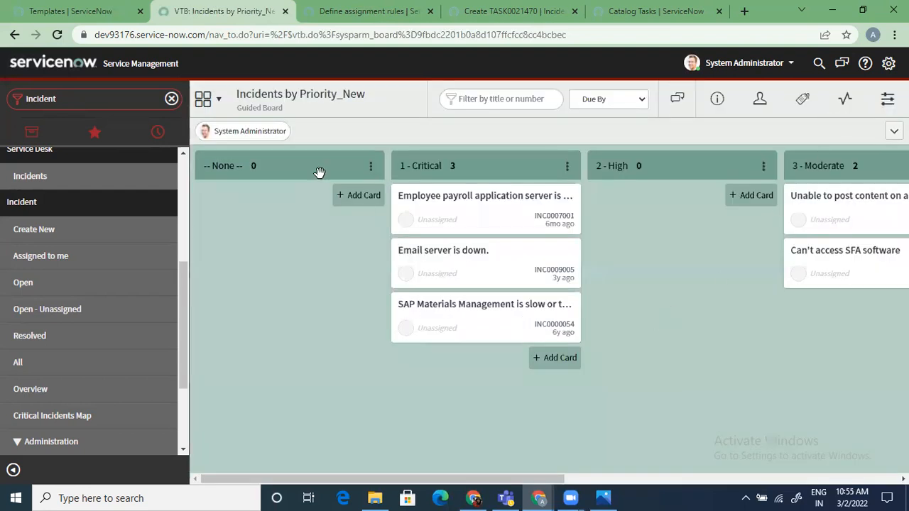